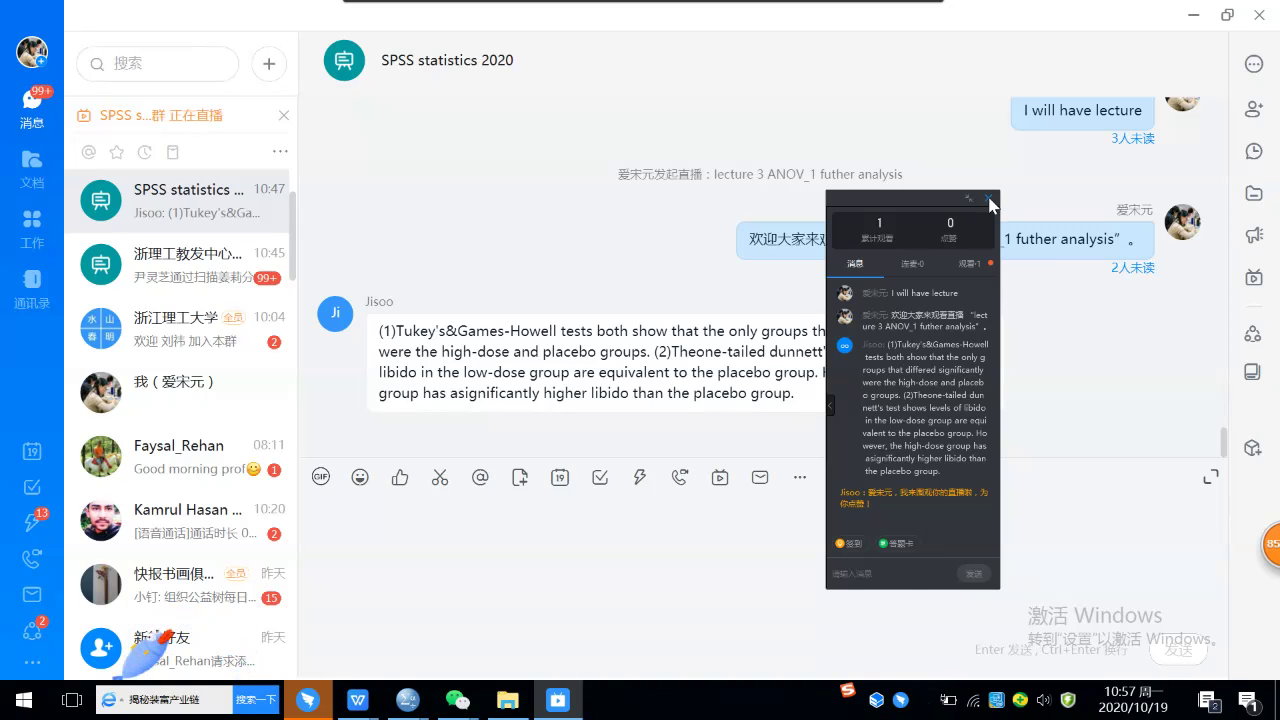
Reply "good" to the student's Tukey and Games-Howell test answer in the SPSS statistics 2020 group chat
left_click(989, 200)
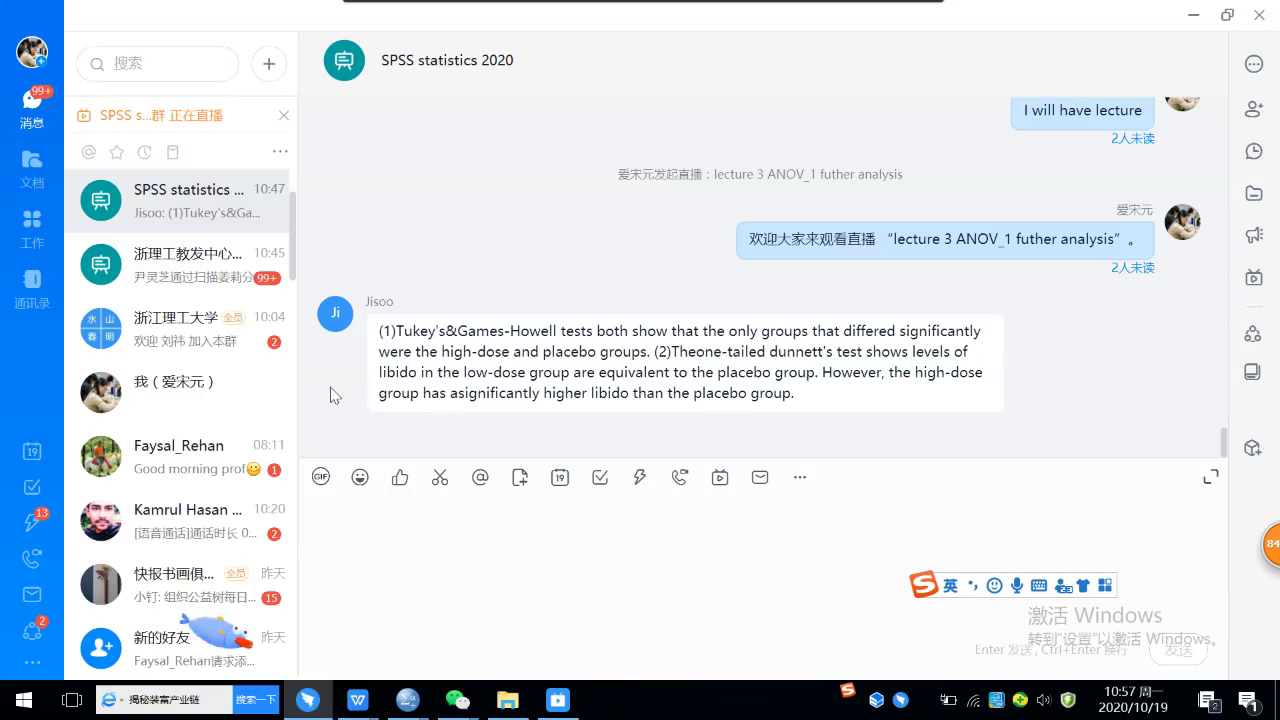
right_click(530, 351)
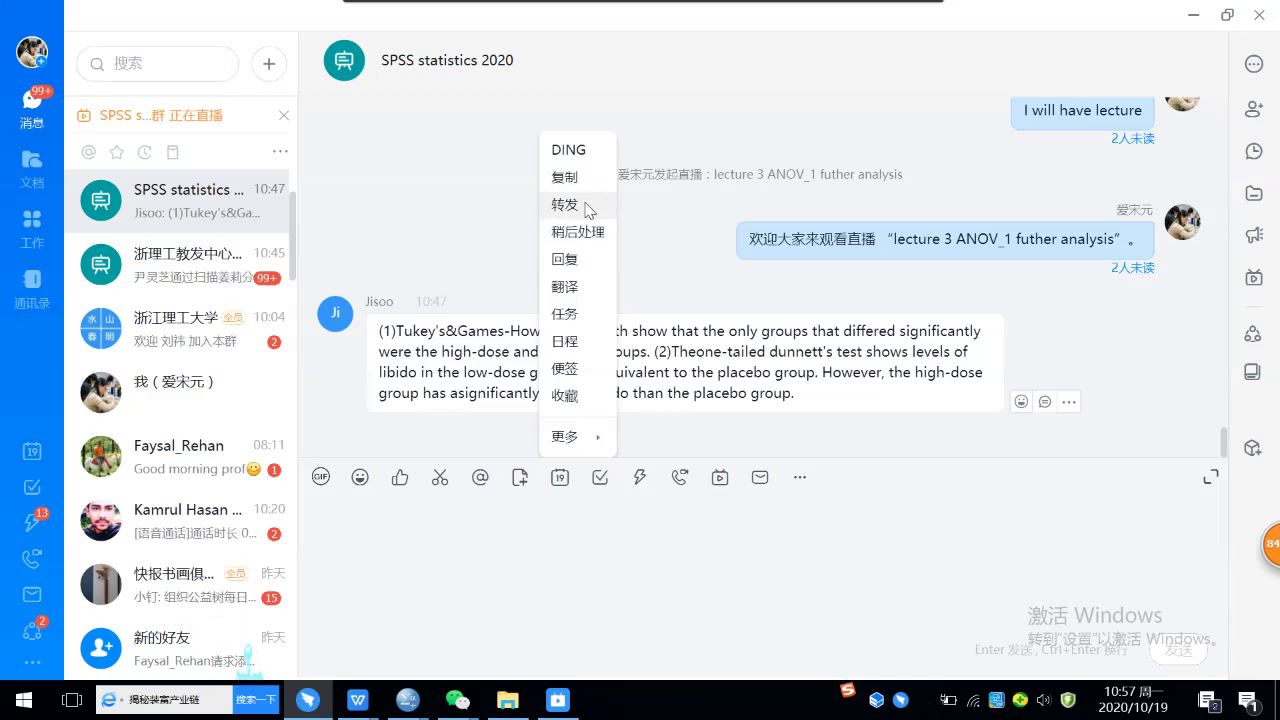
left_click(566, 259)
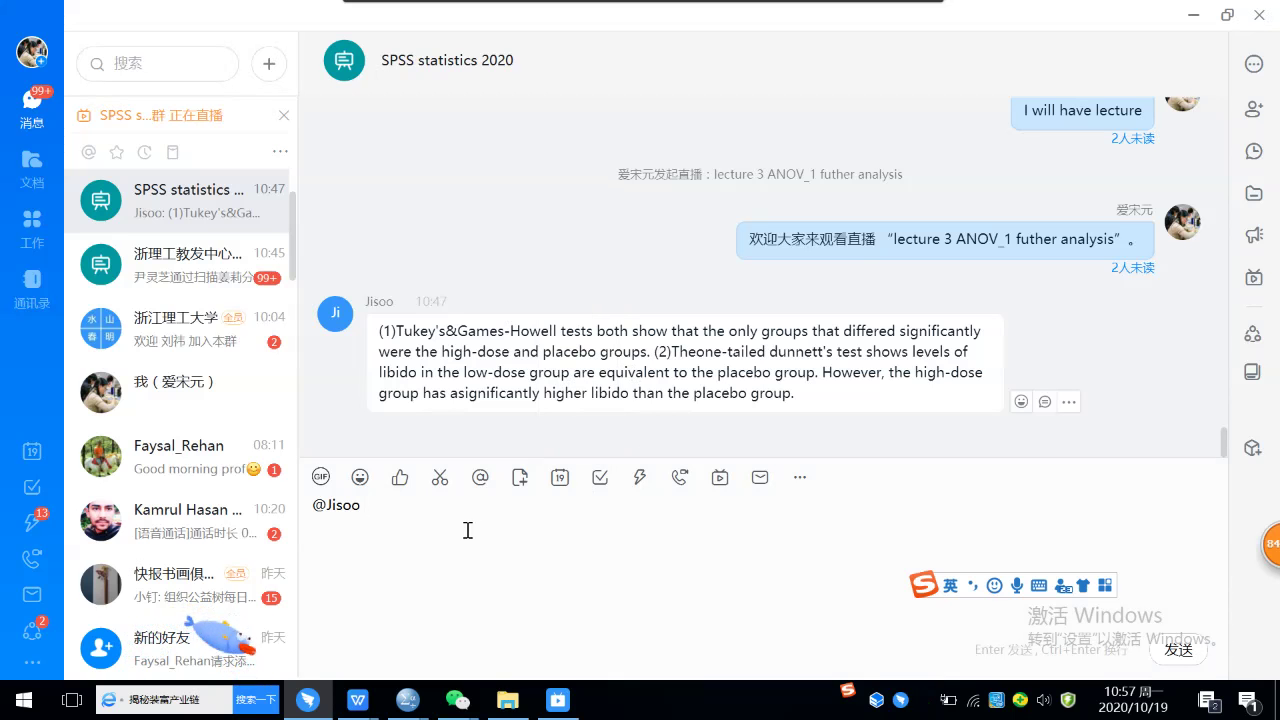
type("good")
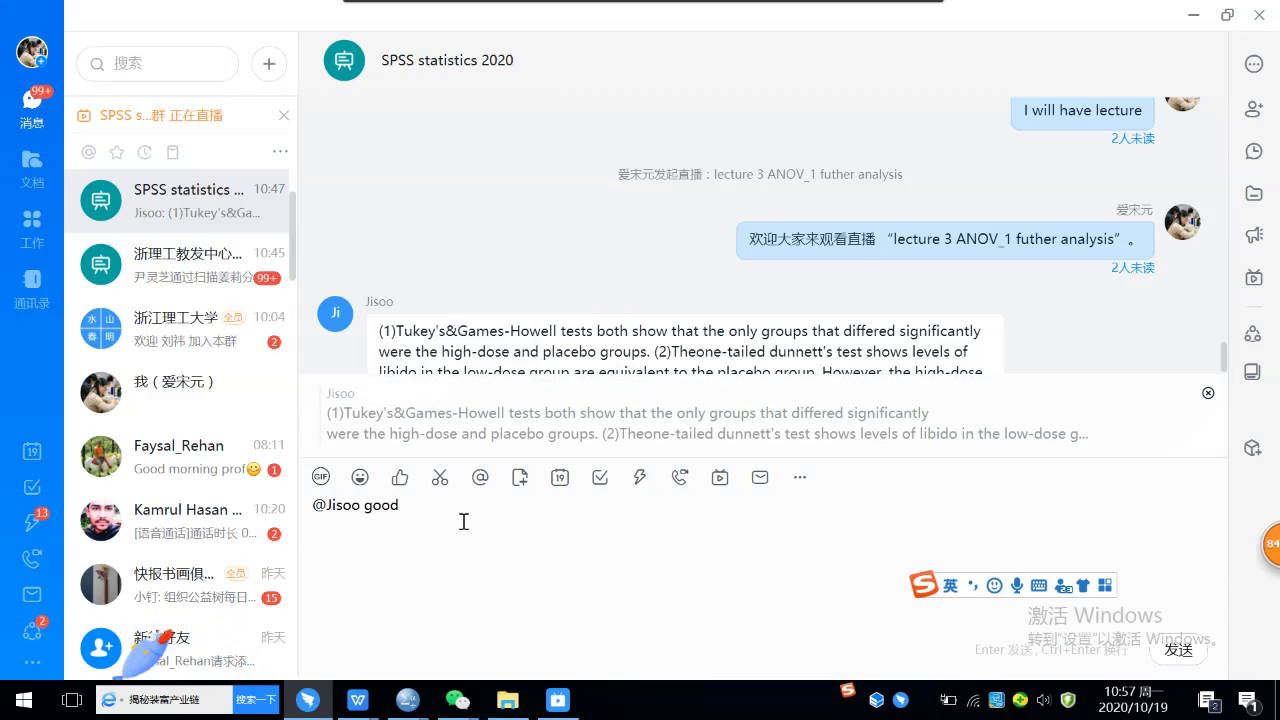
key("Return")
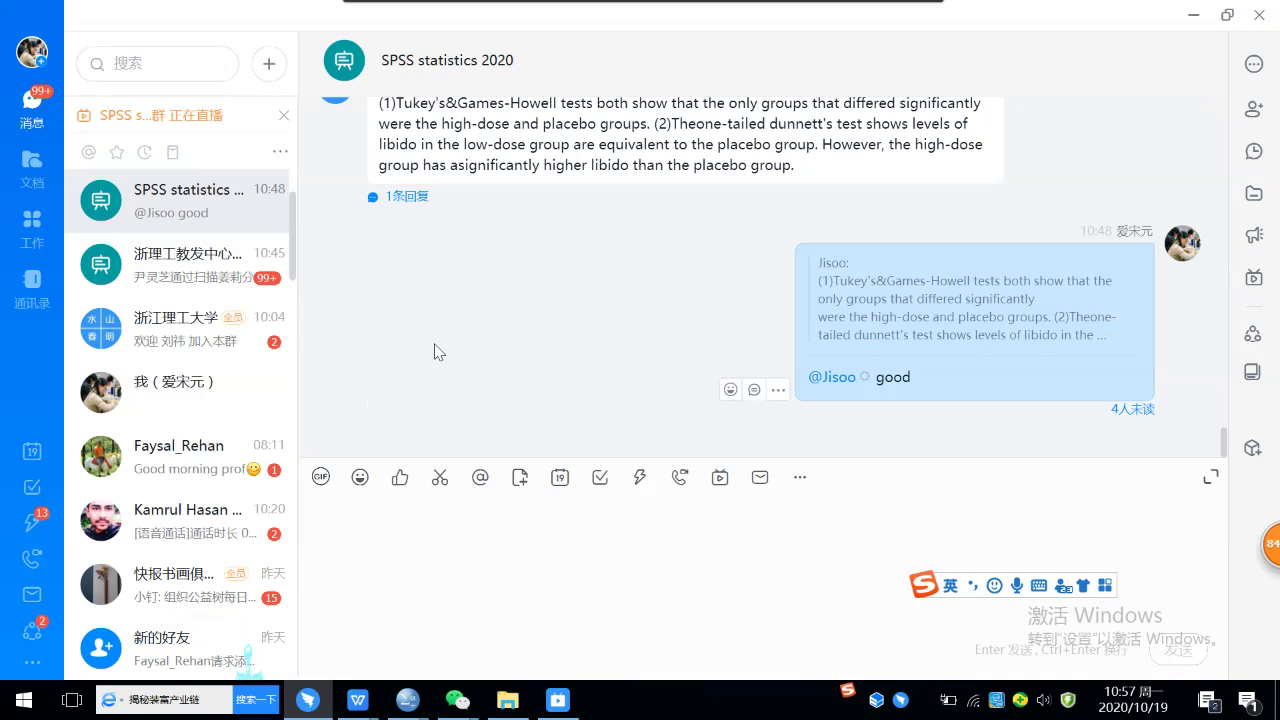
Switch to the lecture 3&4 analysis of variance document in WPS and go back to section (2) Results and analysis
mouse_move(557, 704)
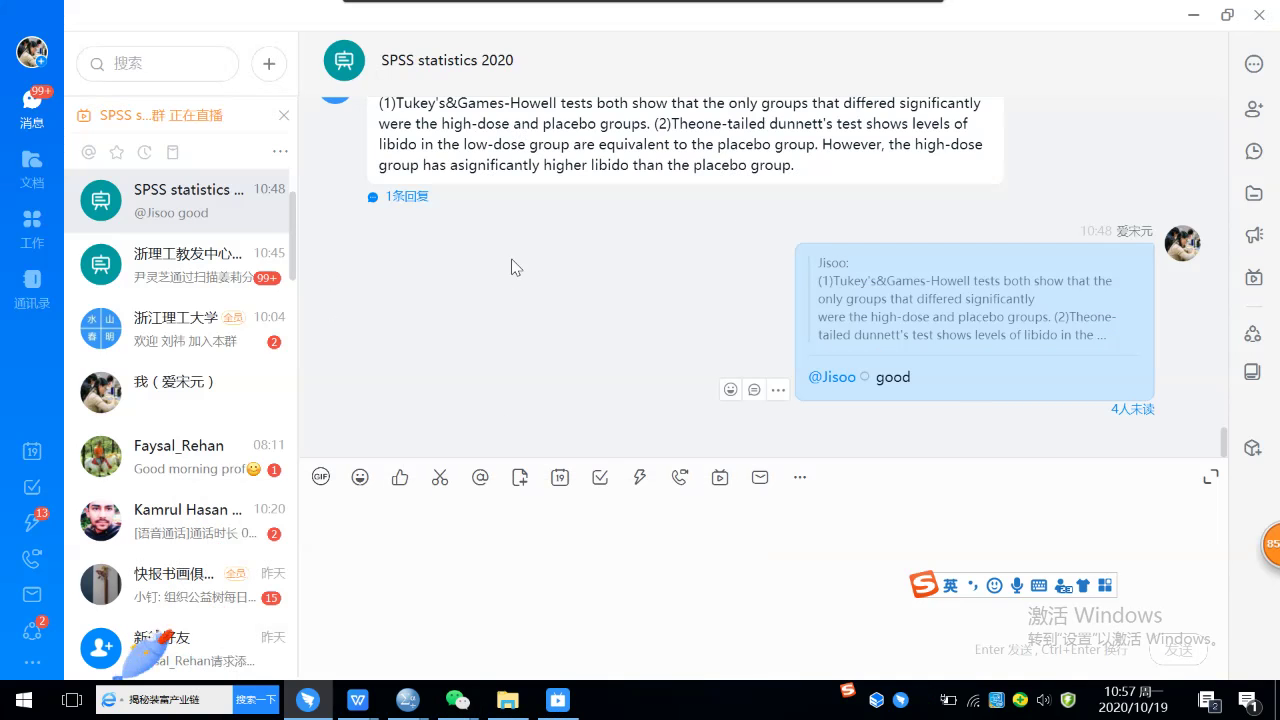
left_click(1197, 22)
scroll(610, 369, "up", 5)
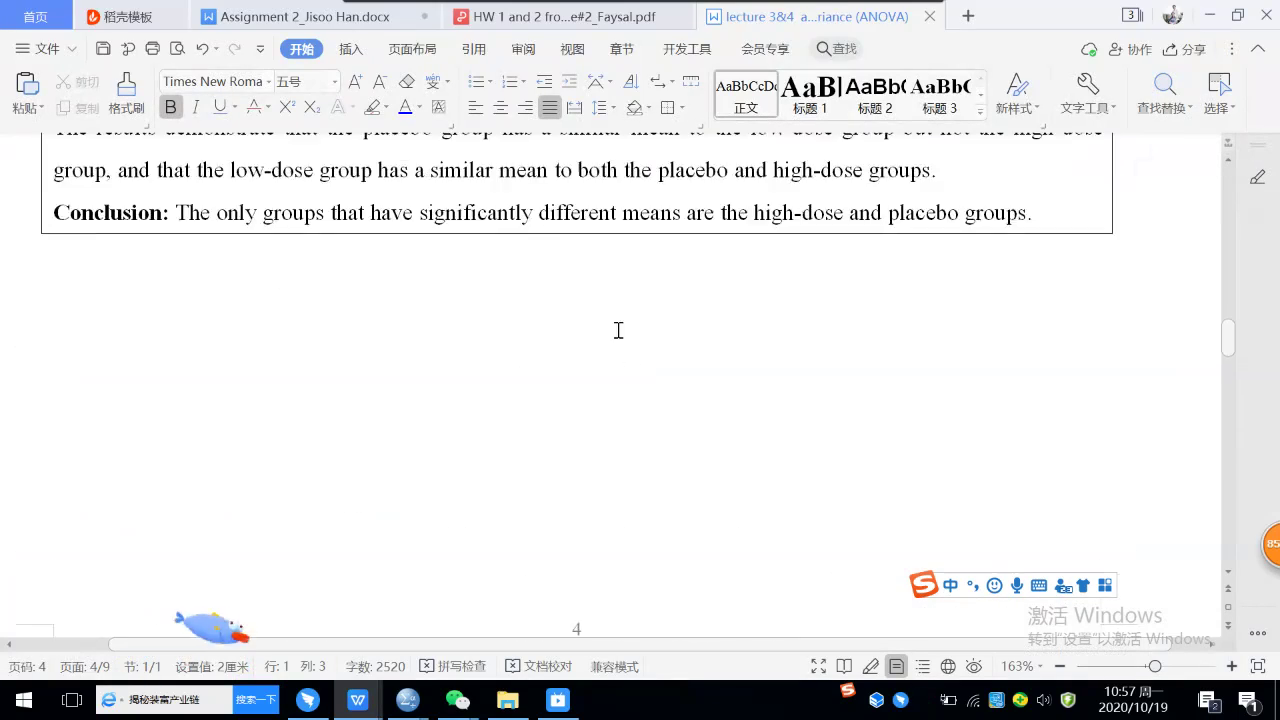
scroll(618, 330, "up", 15)
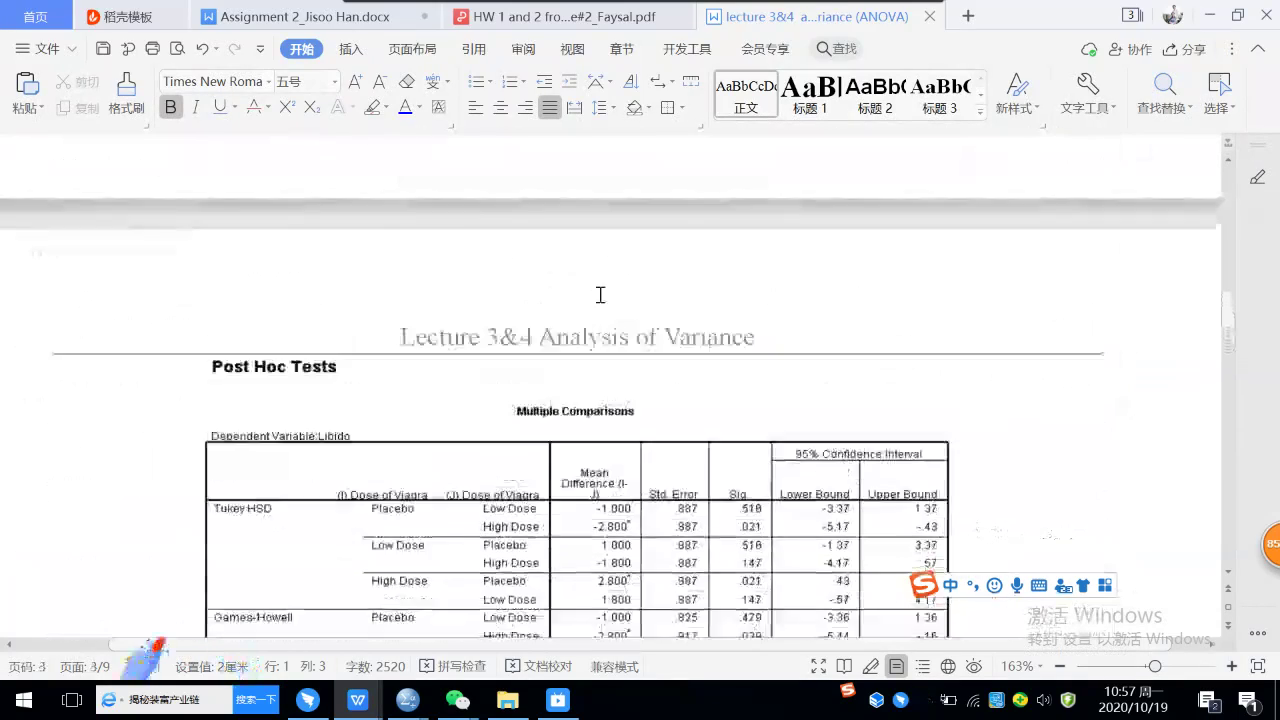
scroll(600, 294, "up", 15)
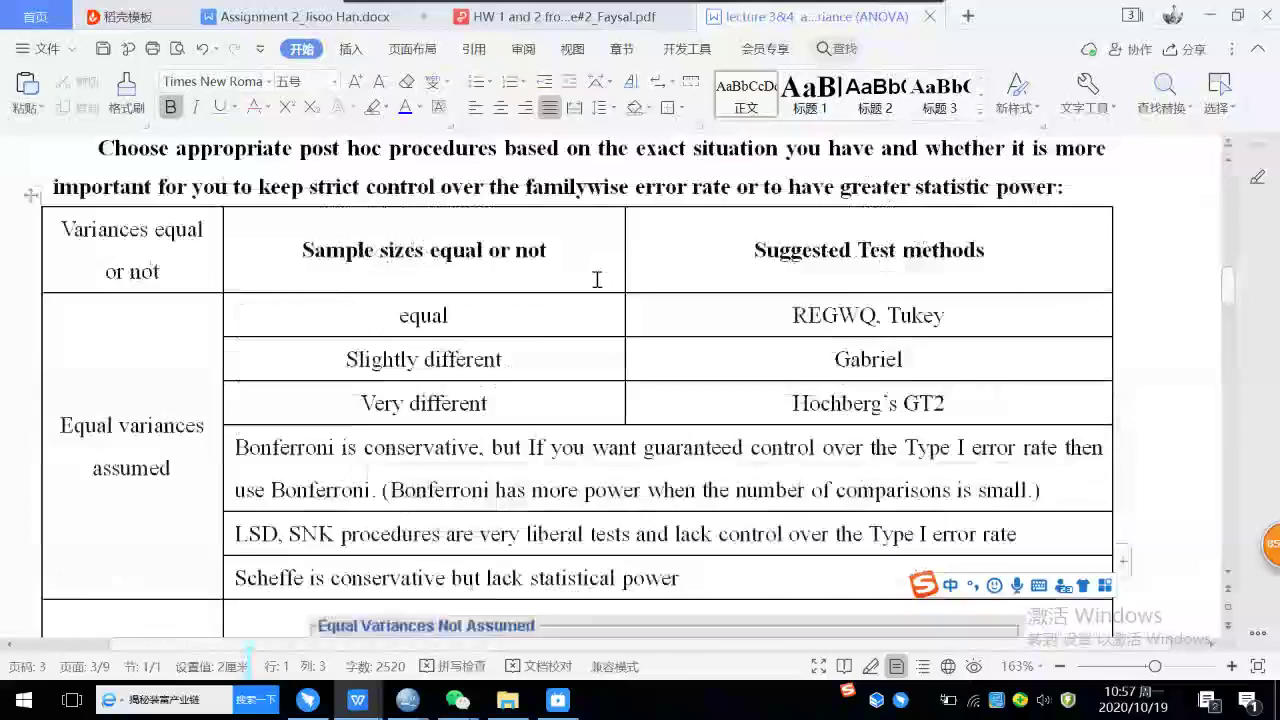
scroll(600, 275, "up", 15)
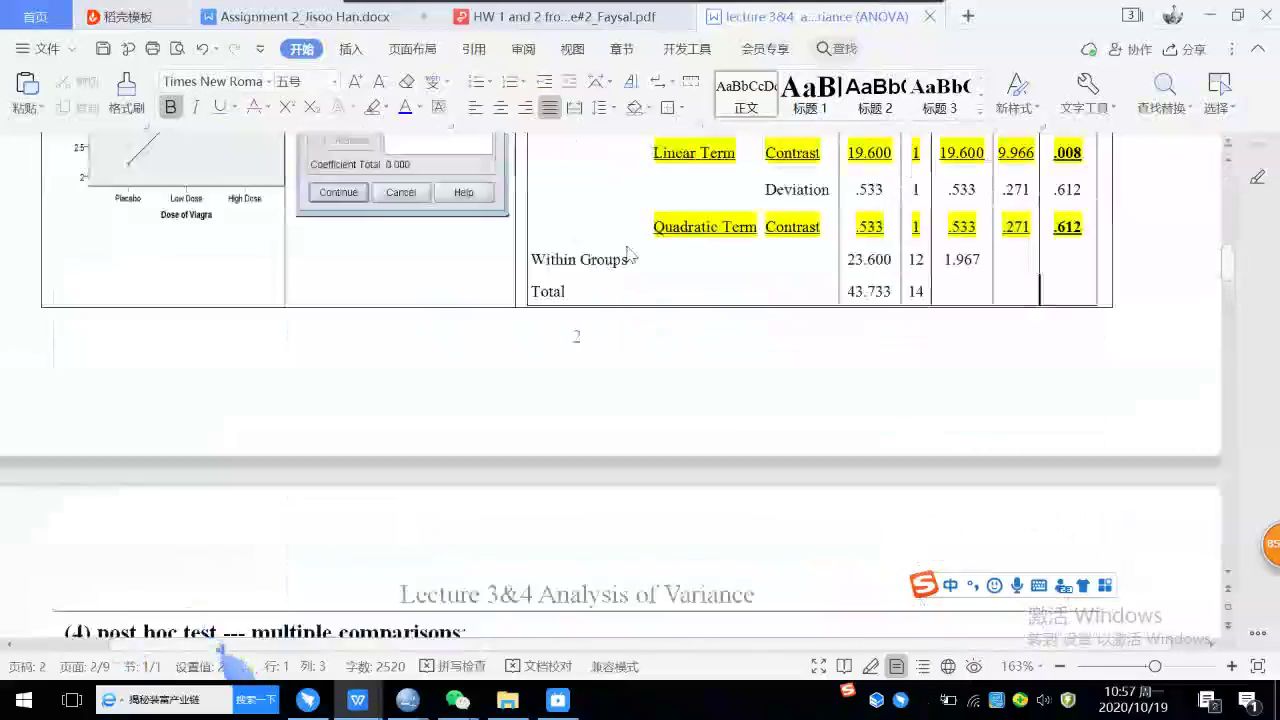
scroll(628, 255, "up", 15)
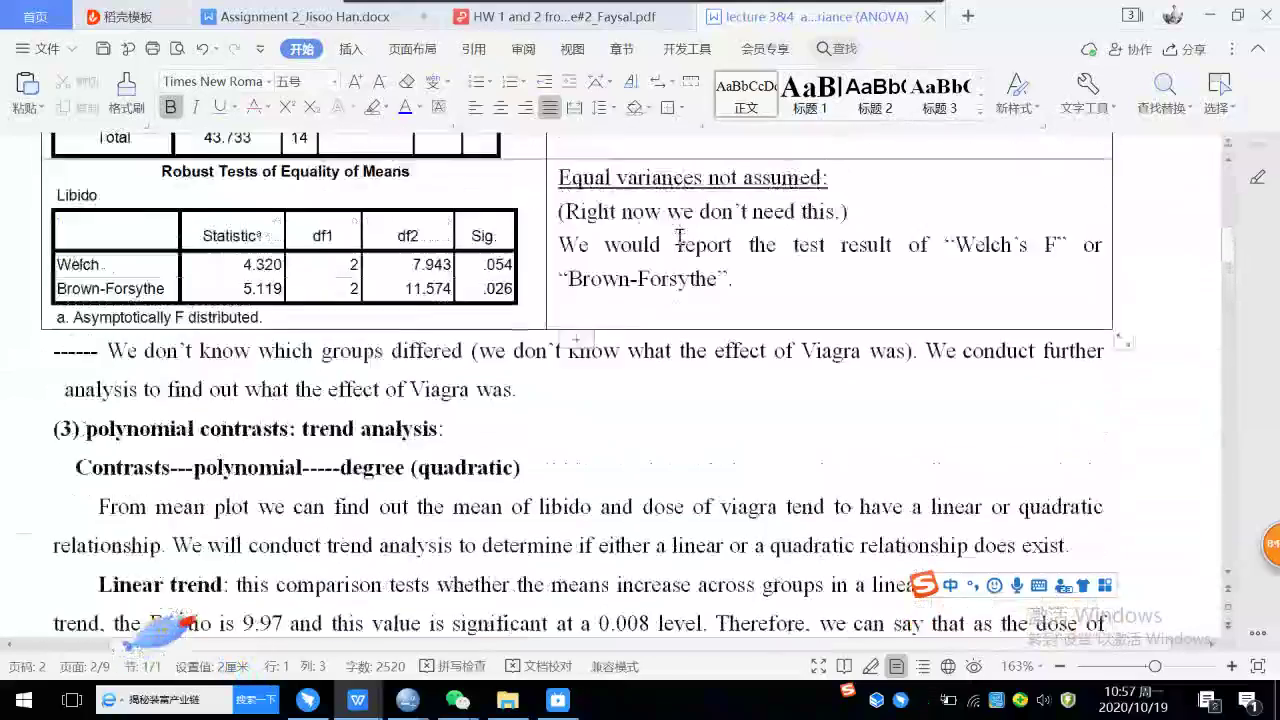
scroll(679, 237, "up", 10)
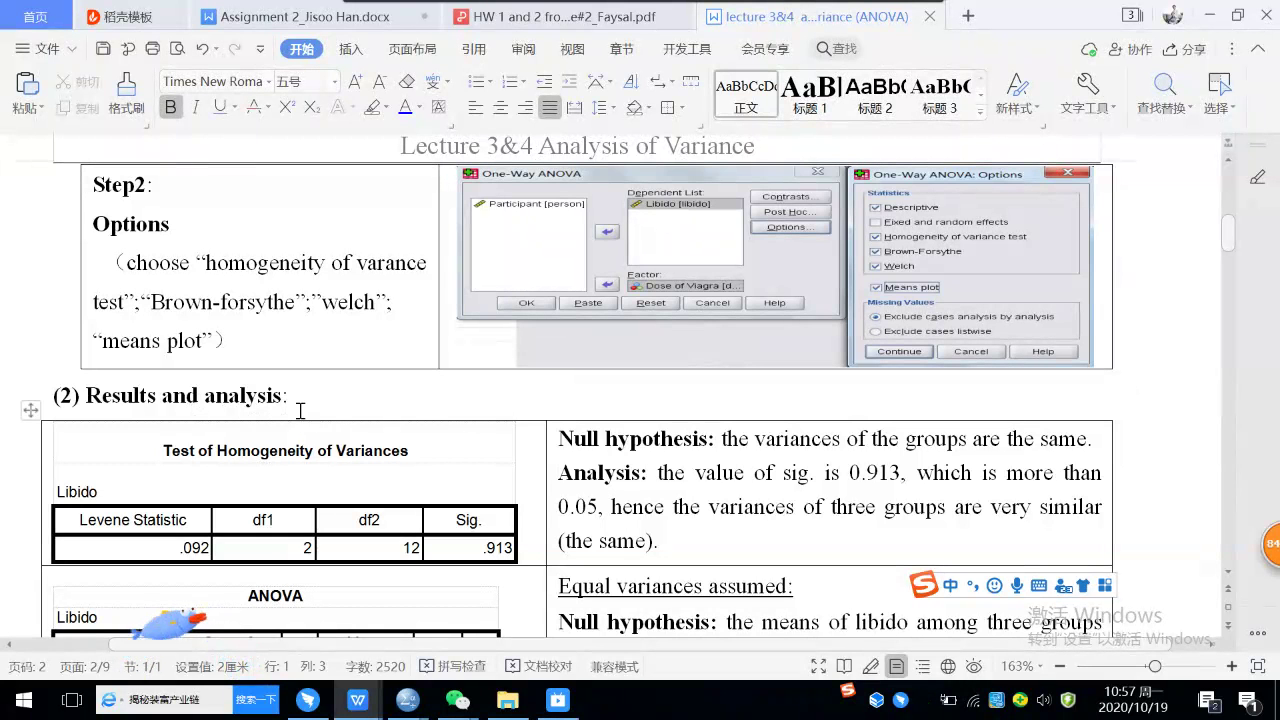
Review the homogeneity of variances, ANOVA and robust tests tables with their null hypotheses and analysis notes
scroll(685, 432, "down", 1)
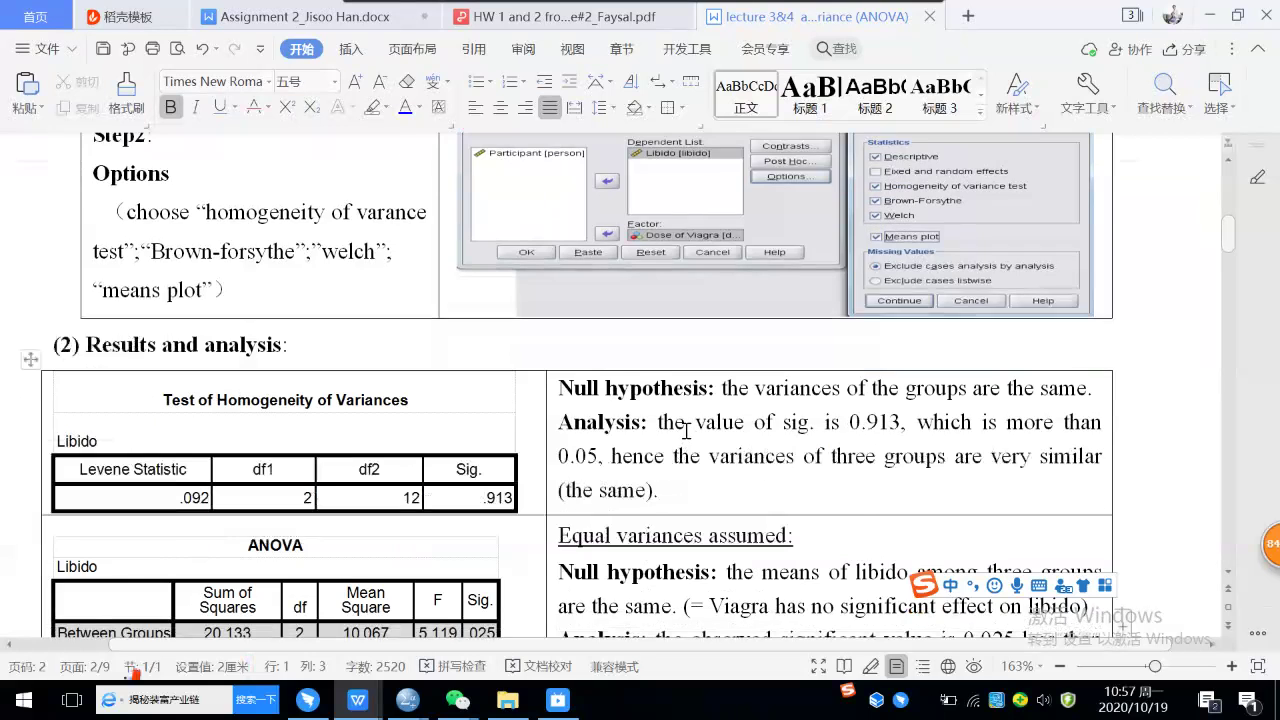
scroll(700, 434, "down", 2)
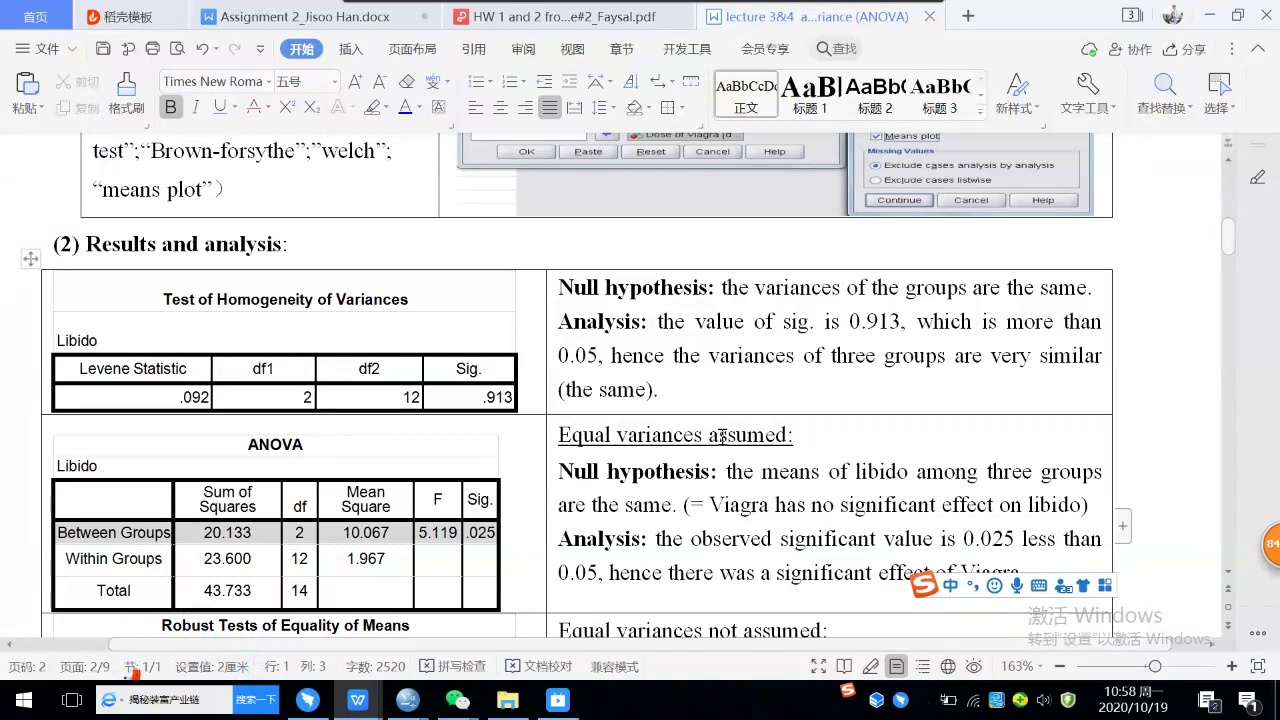
scroll(752, 312, "up", 3)
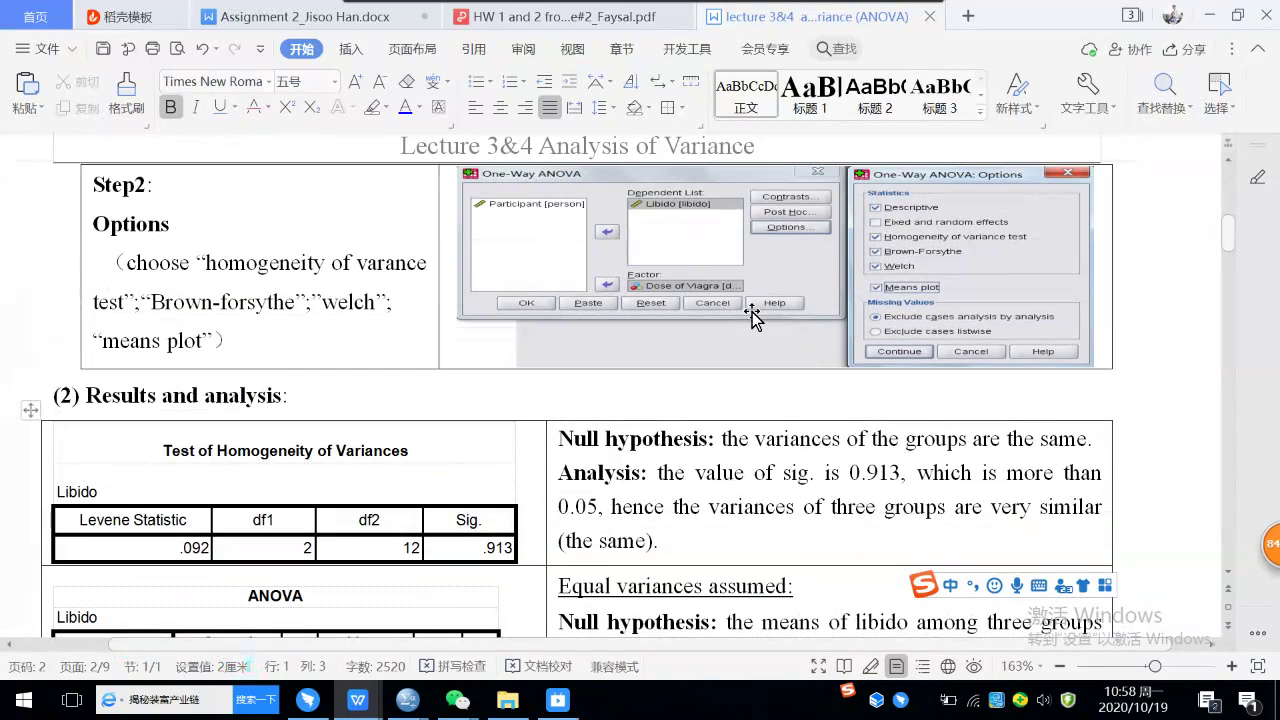
scroll(305, 340, "down", 2)
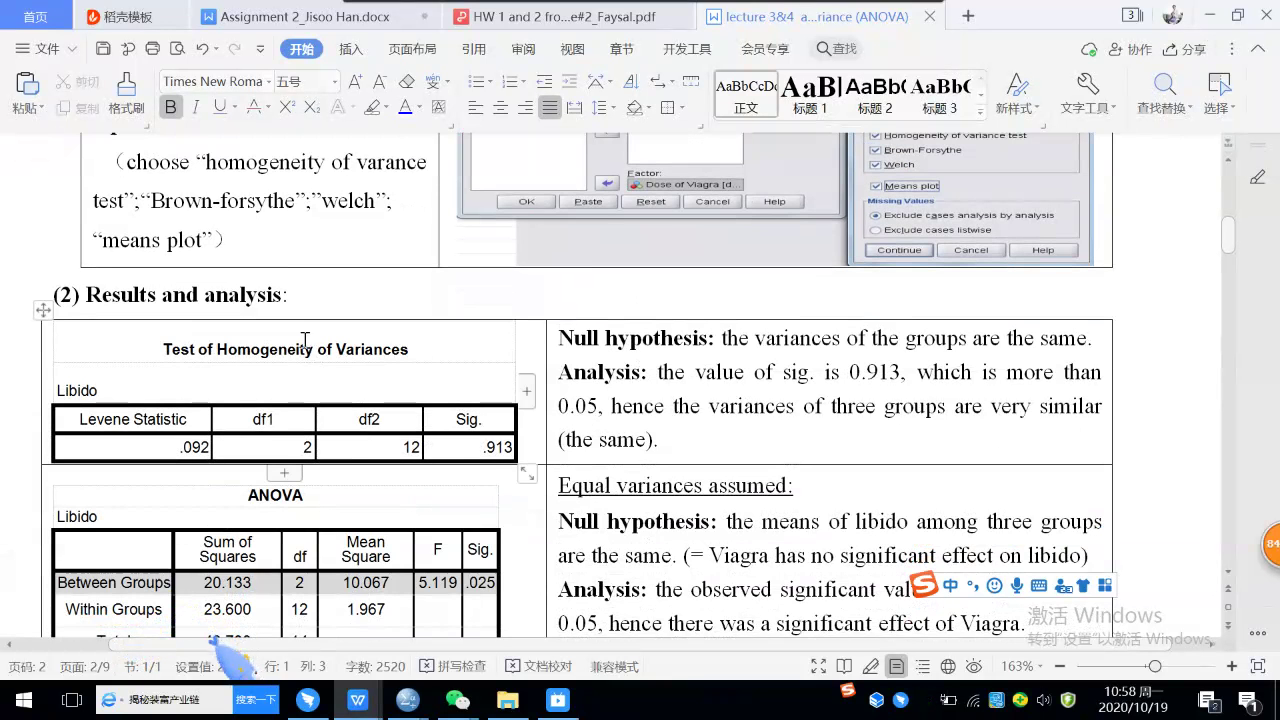
scroll(263, 455, "down", 2)
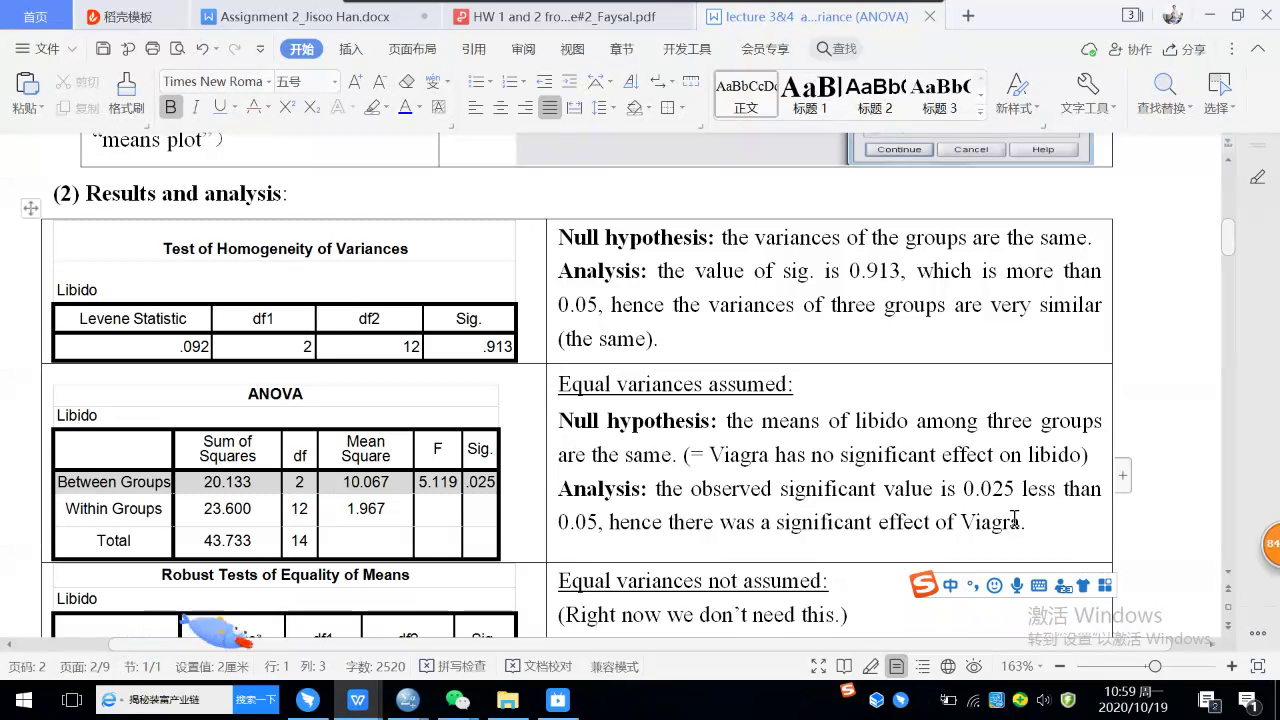
scroll(1000, 481, "down", 7)
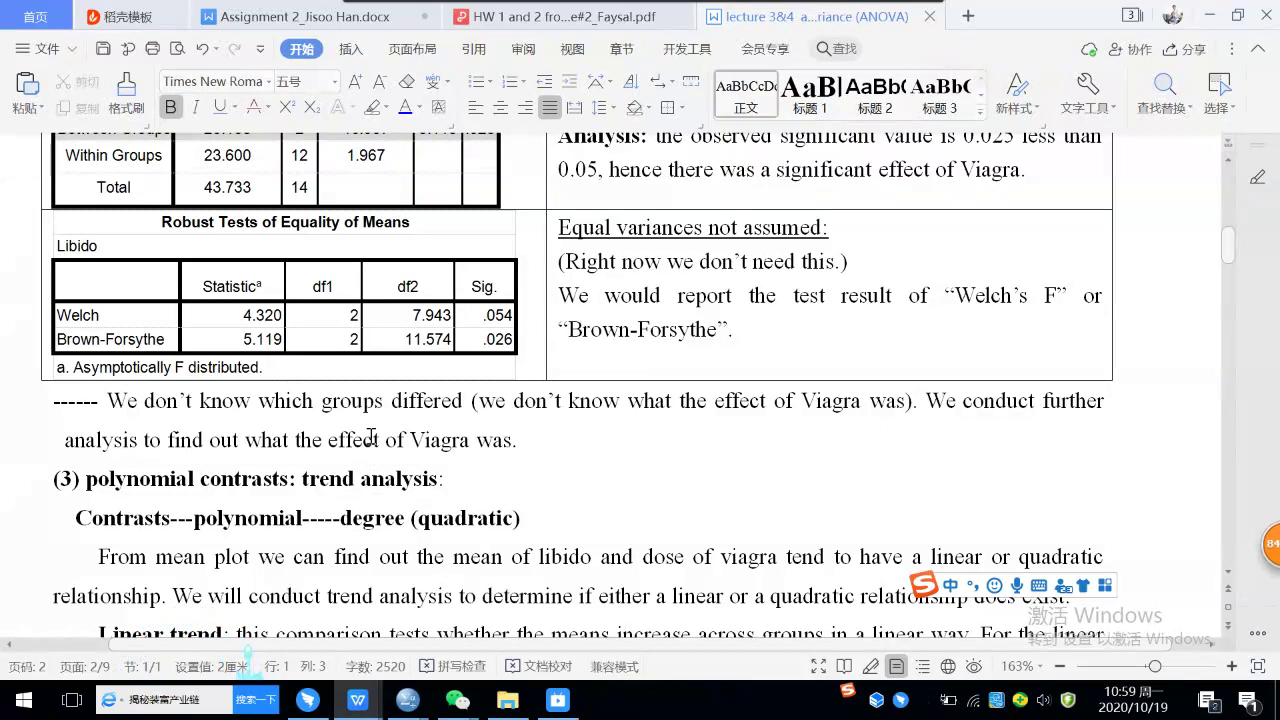
left_click(540, 441)
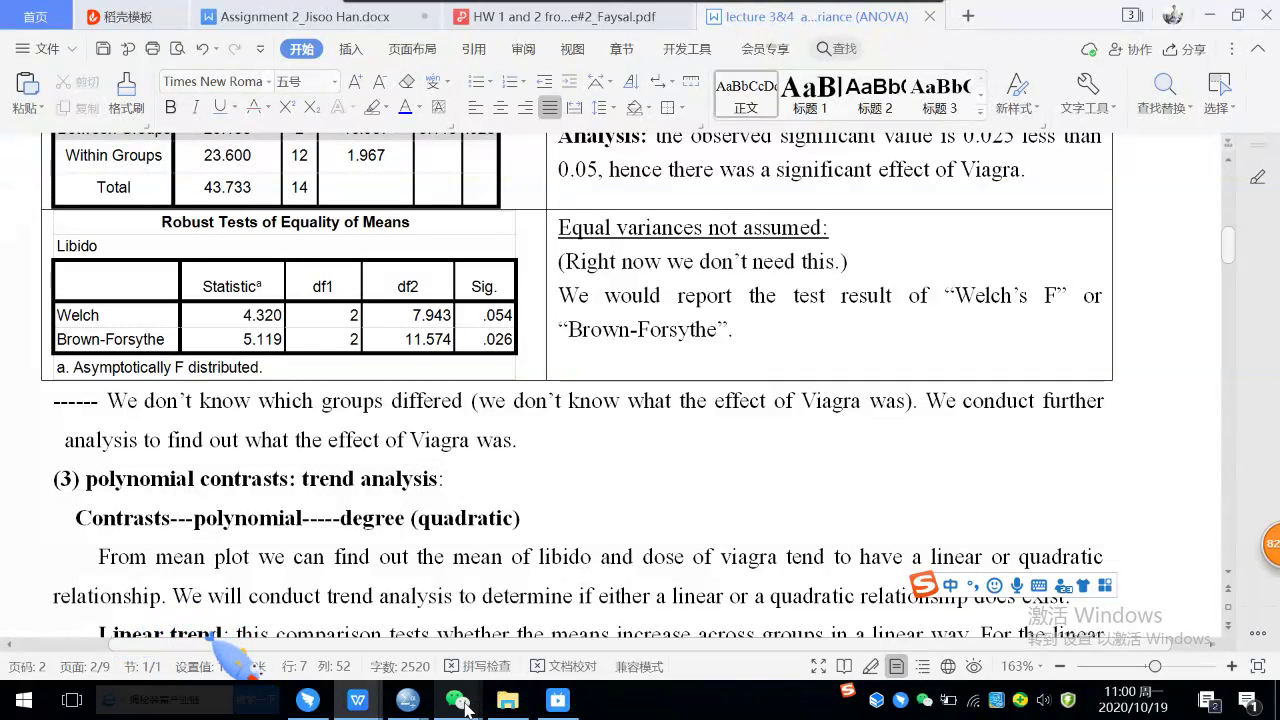
Switch to the SPSS Statistics output to examine the Libido means plot, and return to the WPS lecture's trend analysis section
mouse_move(409, 706)
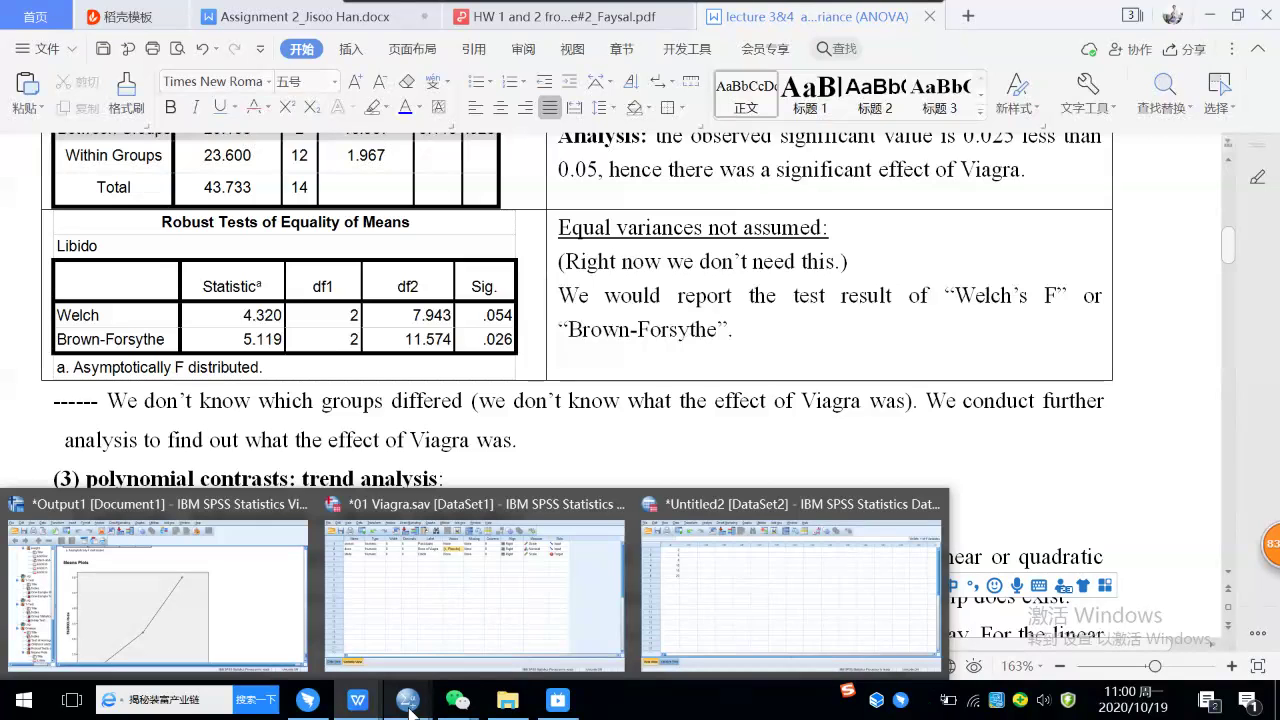
left_click(180, 590)
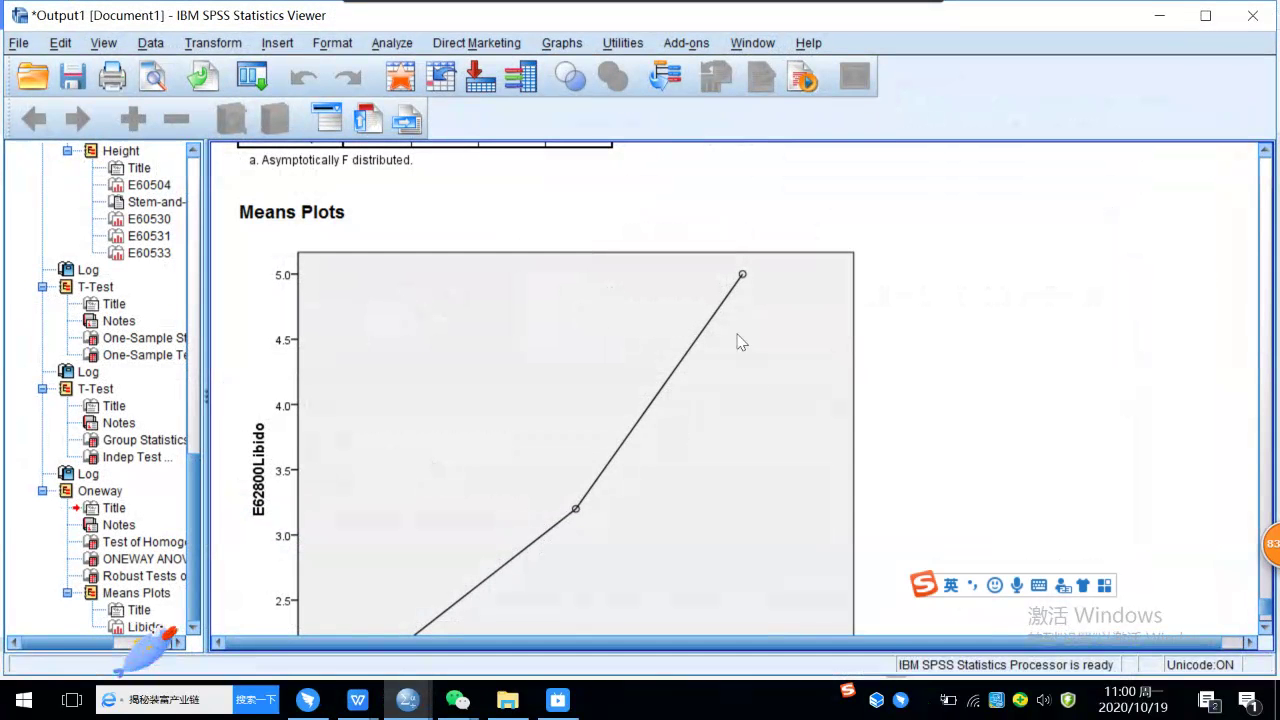
scroll(771, 351, "down", 3)
scroll(780, 349, "up", 2)
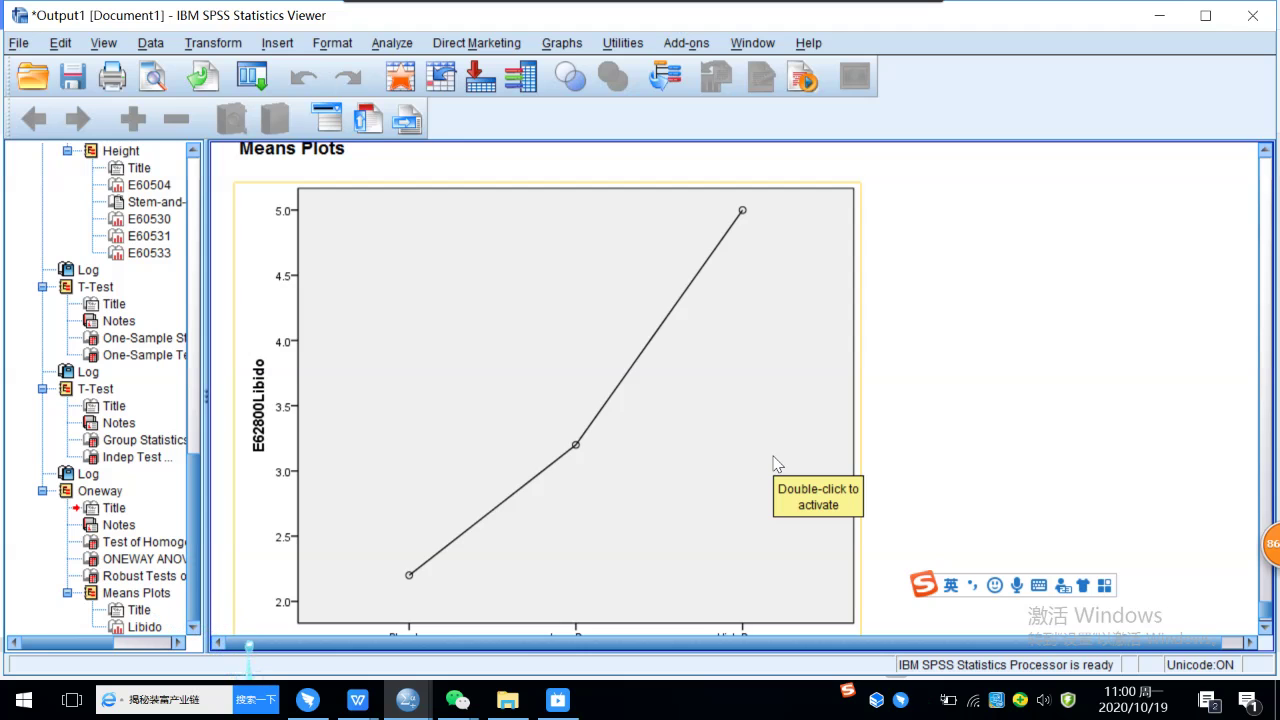
scroll(775, 465, "down", 3)
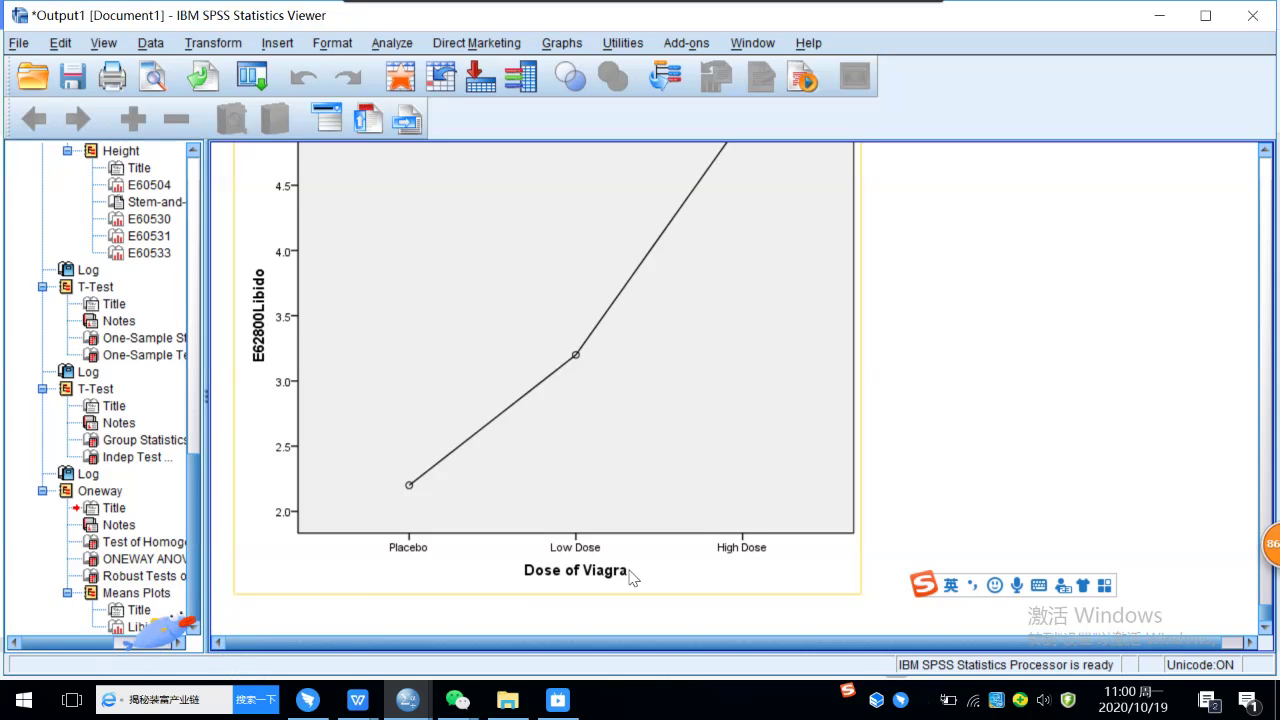
left_click(869, 447)
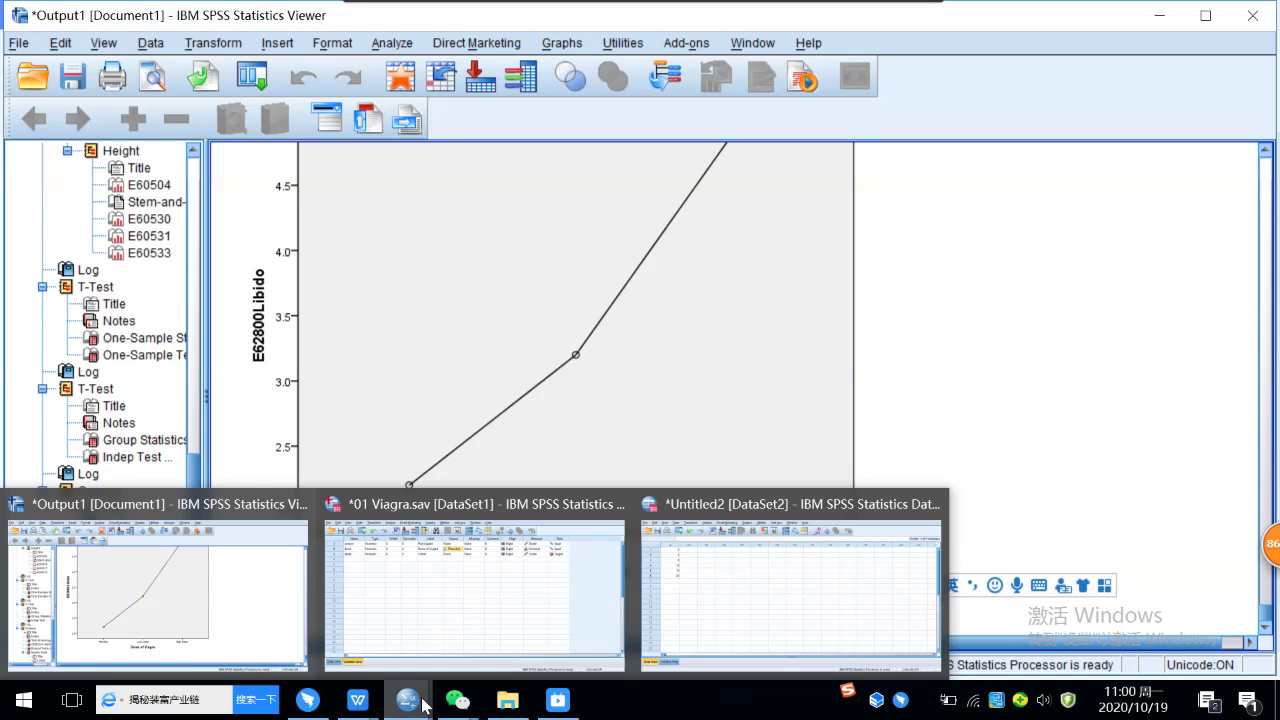
mouse_move(360, 706)
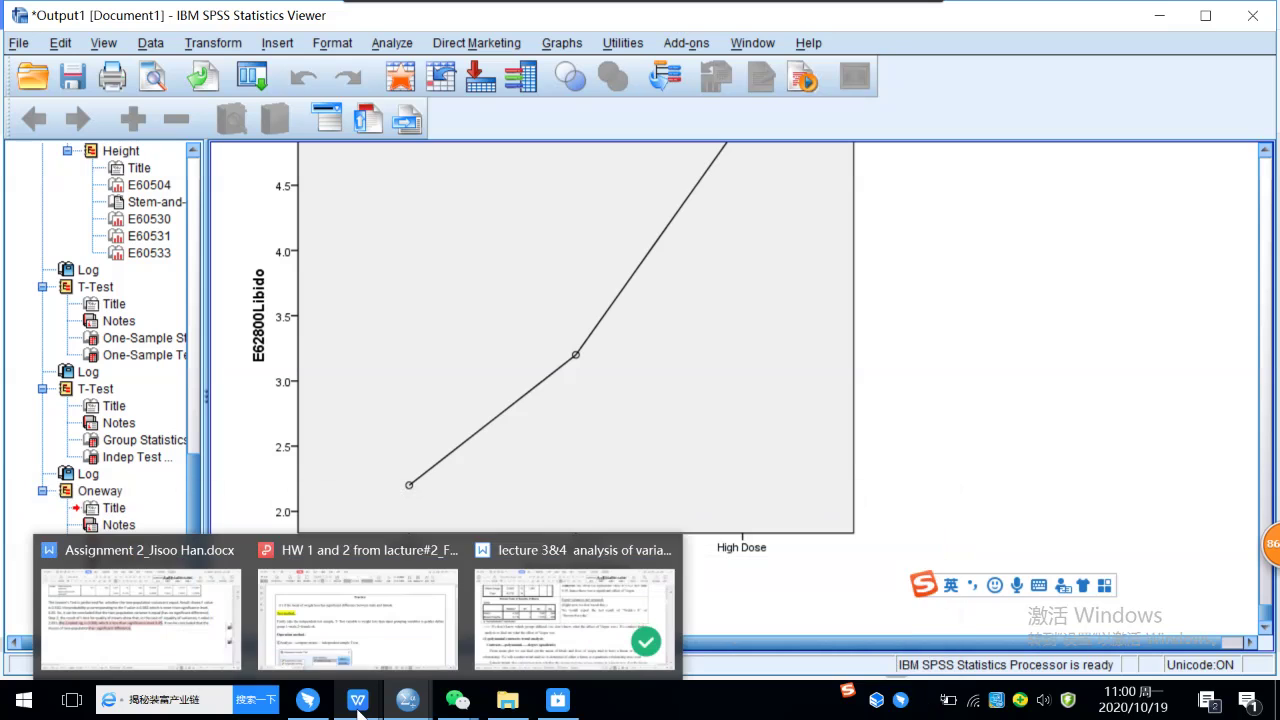
left_click(523, 620)
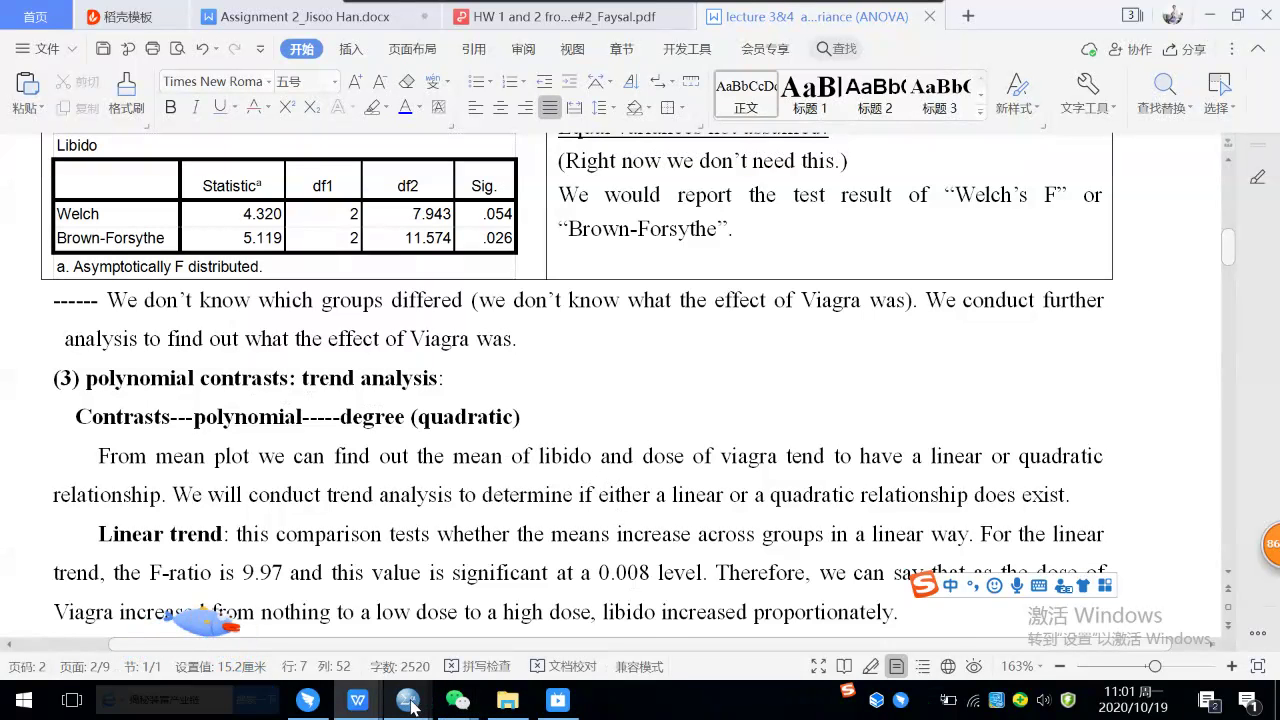
Switch to the 01 Viagra.sav data in SPSS and open the One-Way ANOVA analysis
mouse_move(408, 699)
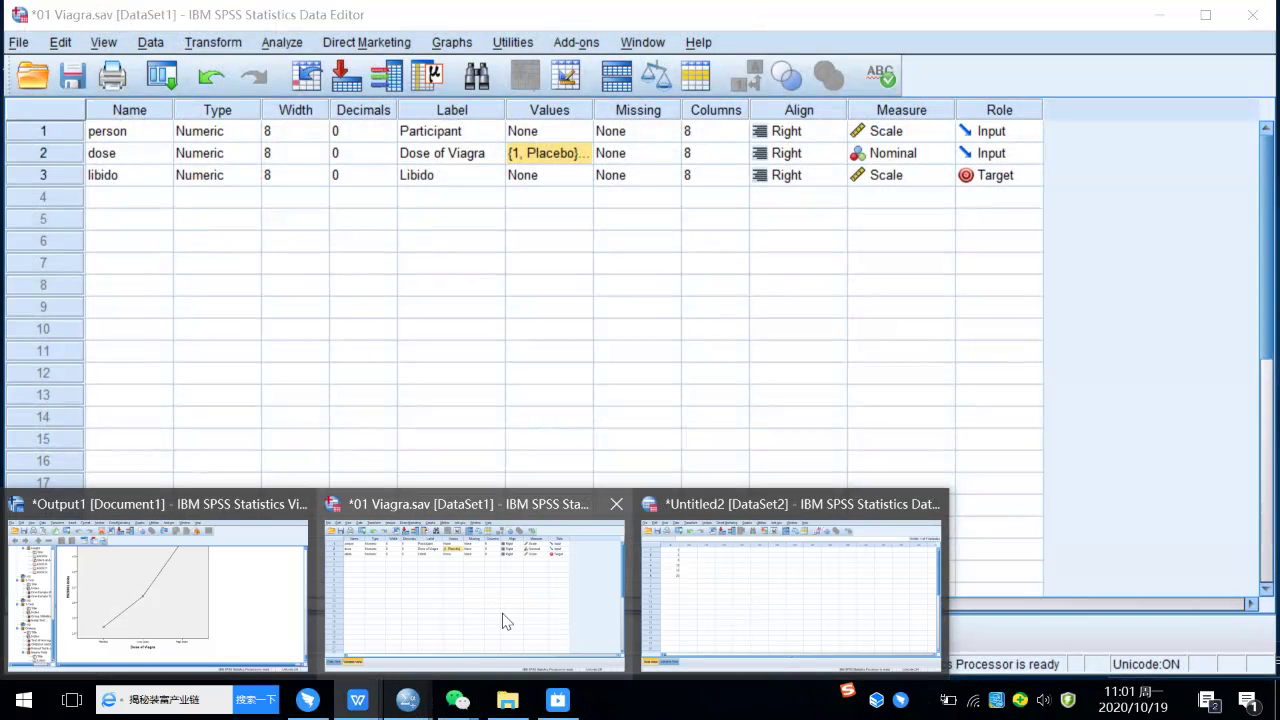
left_click(503, 618)
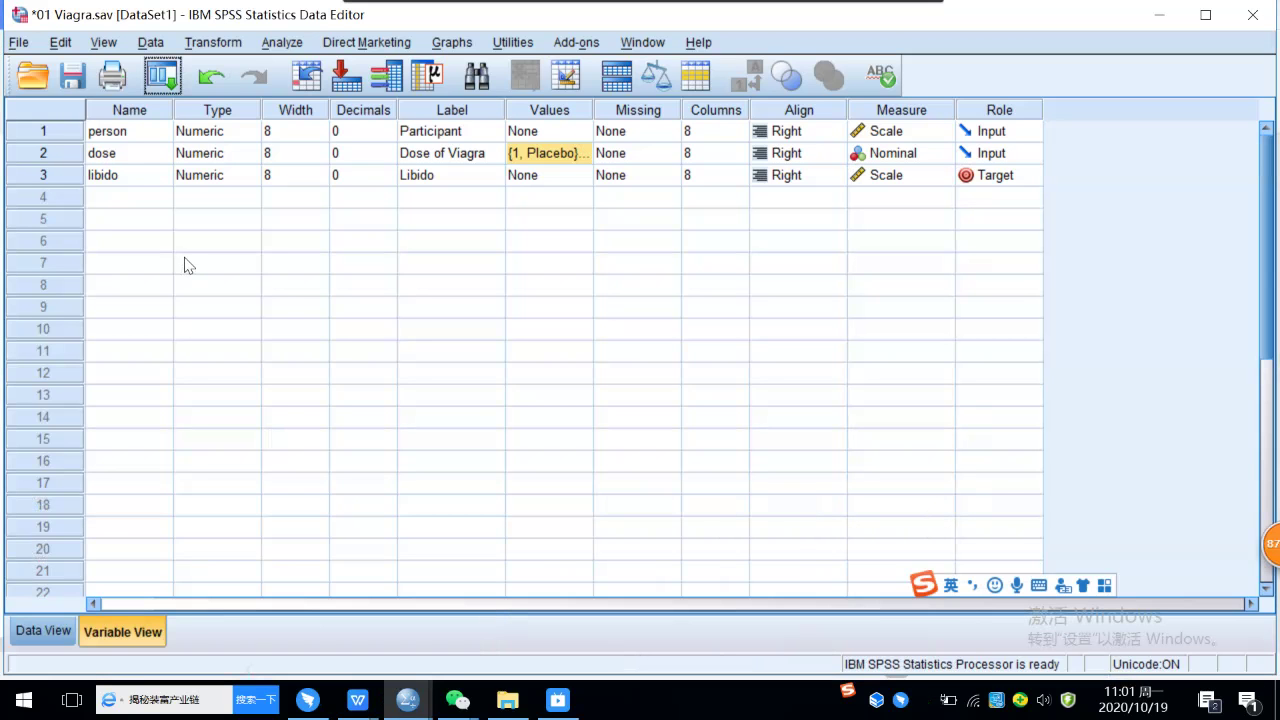
left_click(283, 42)
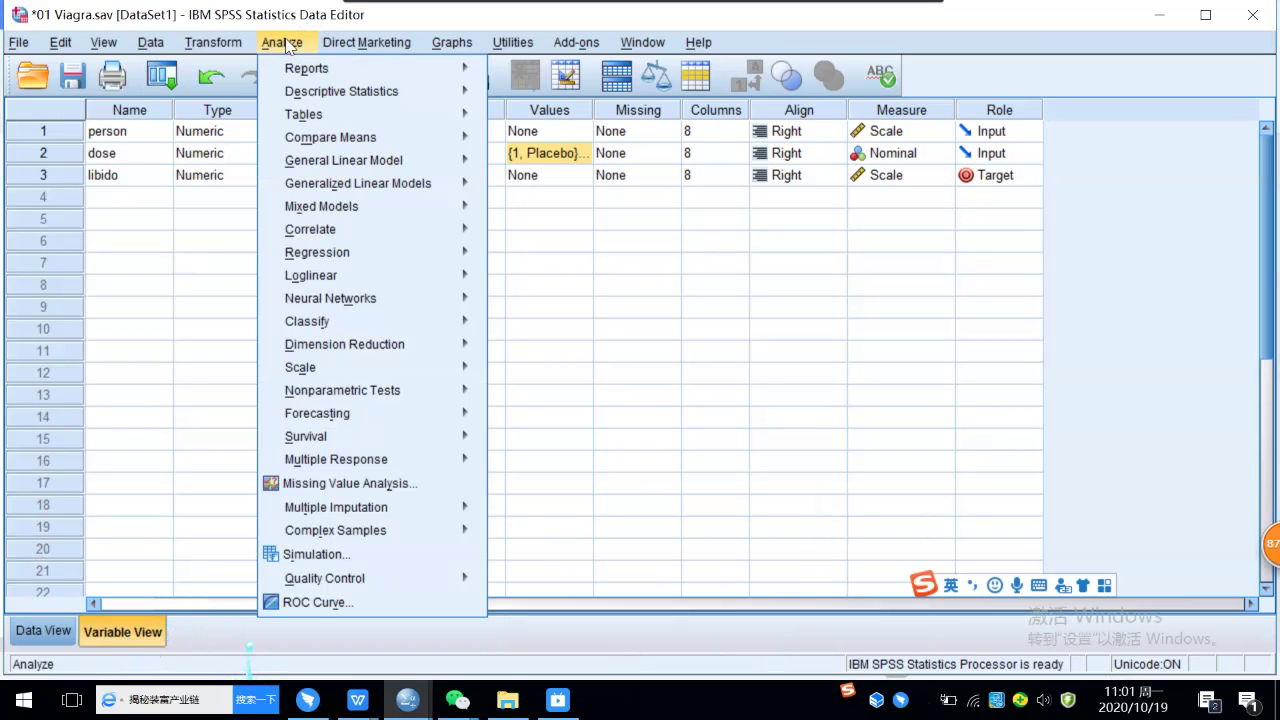
mouse_move(363, 137)
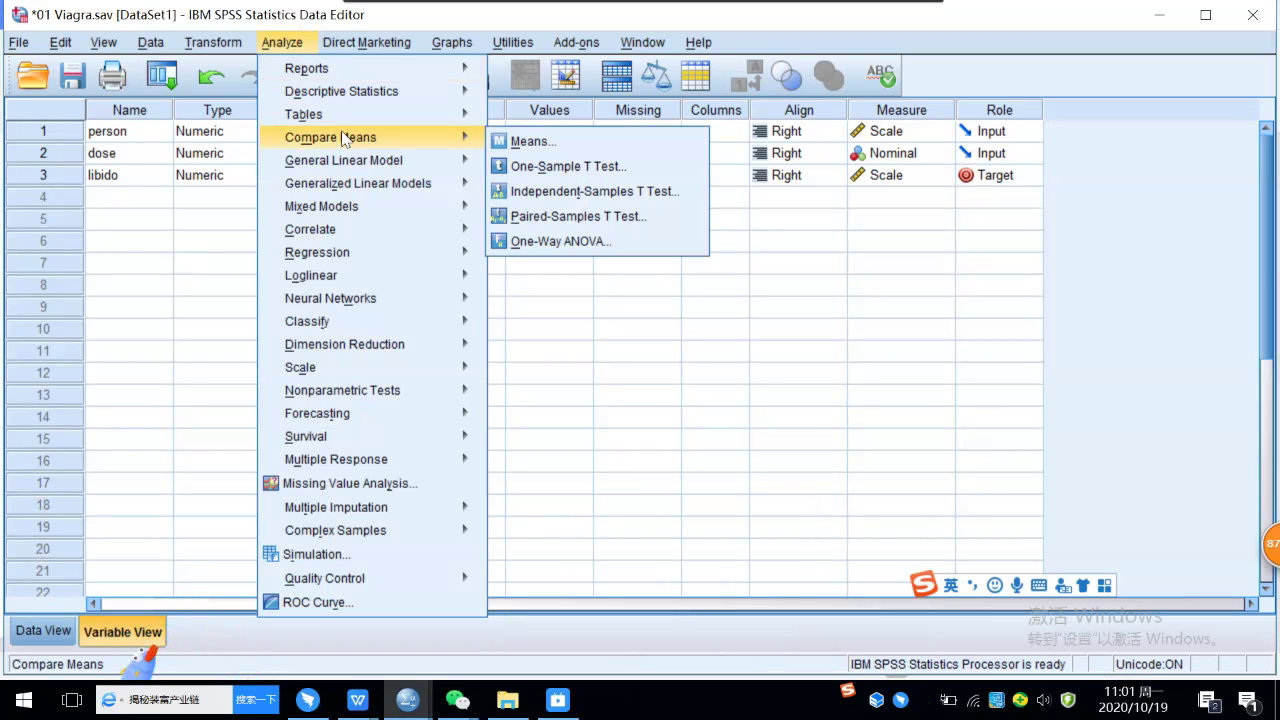
left_click(585, 244)
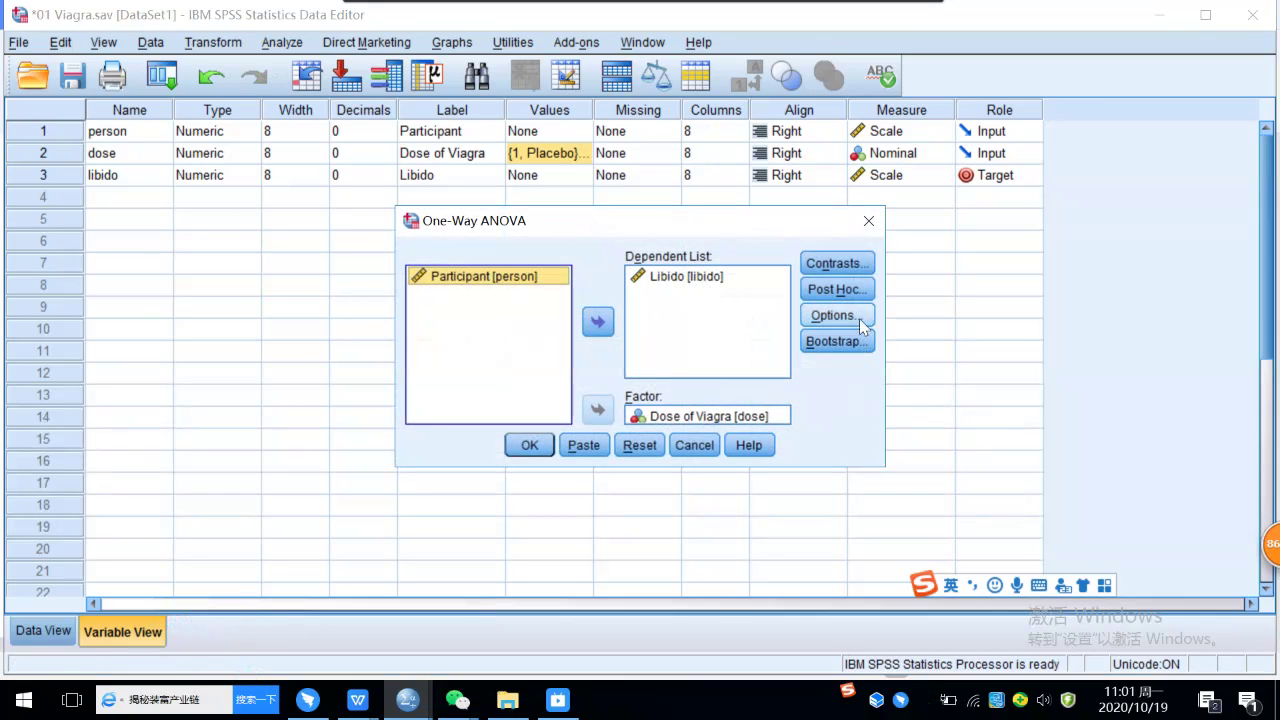
Add a polynomial contrast of quadratic degree to the One-Way ANOVA of Libido by Dose of Viagra and run the analysis
left_click(837, 264)
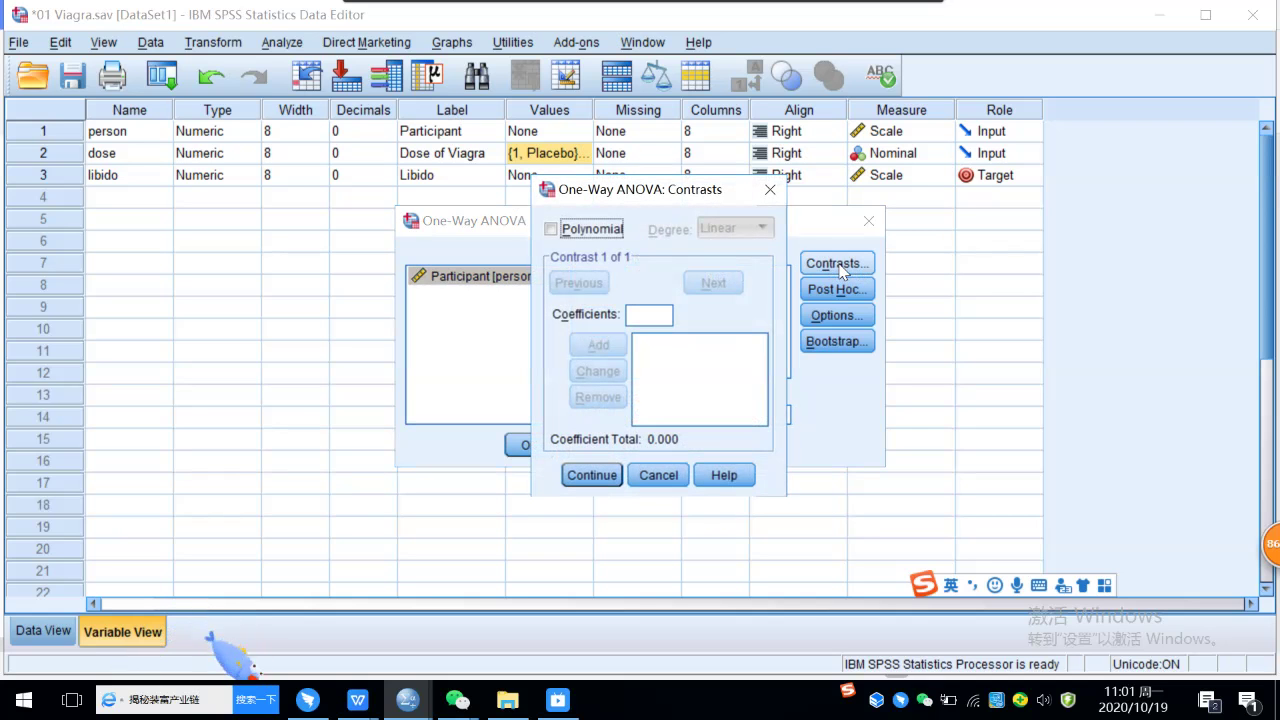
left_click(549, 230)
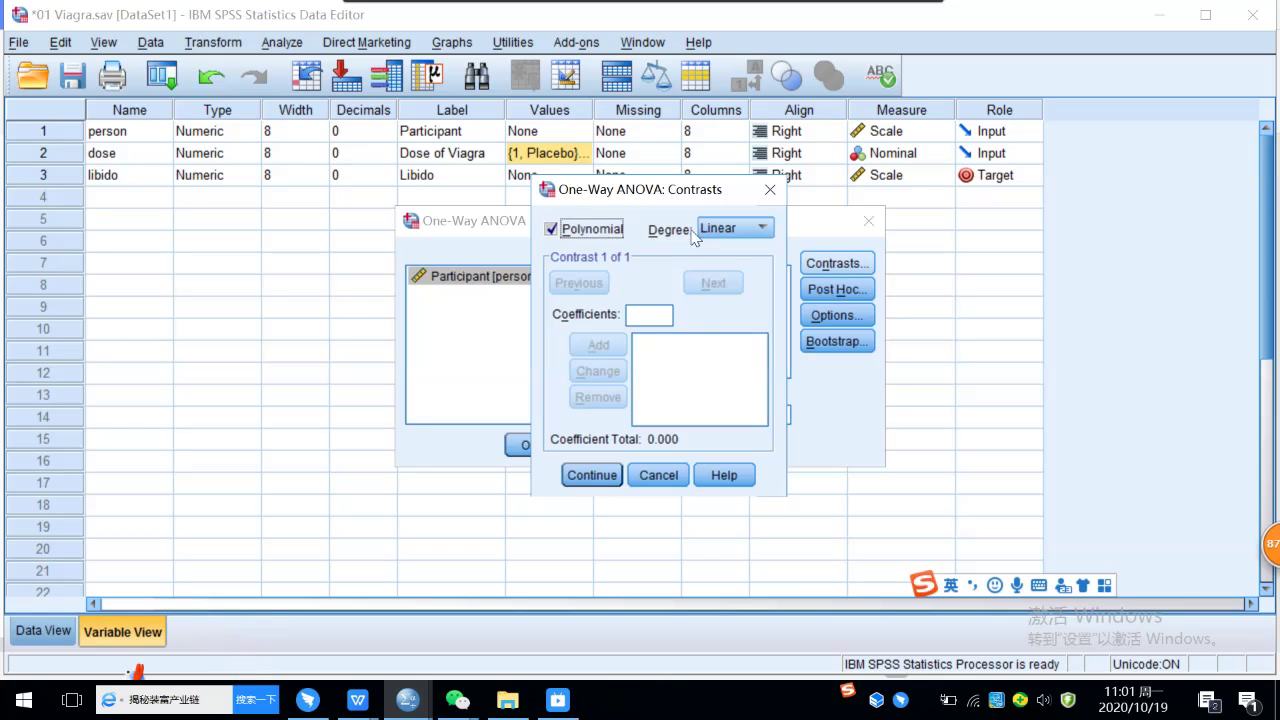
left_click(762, 229)
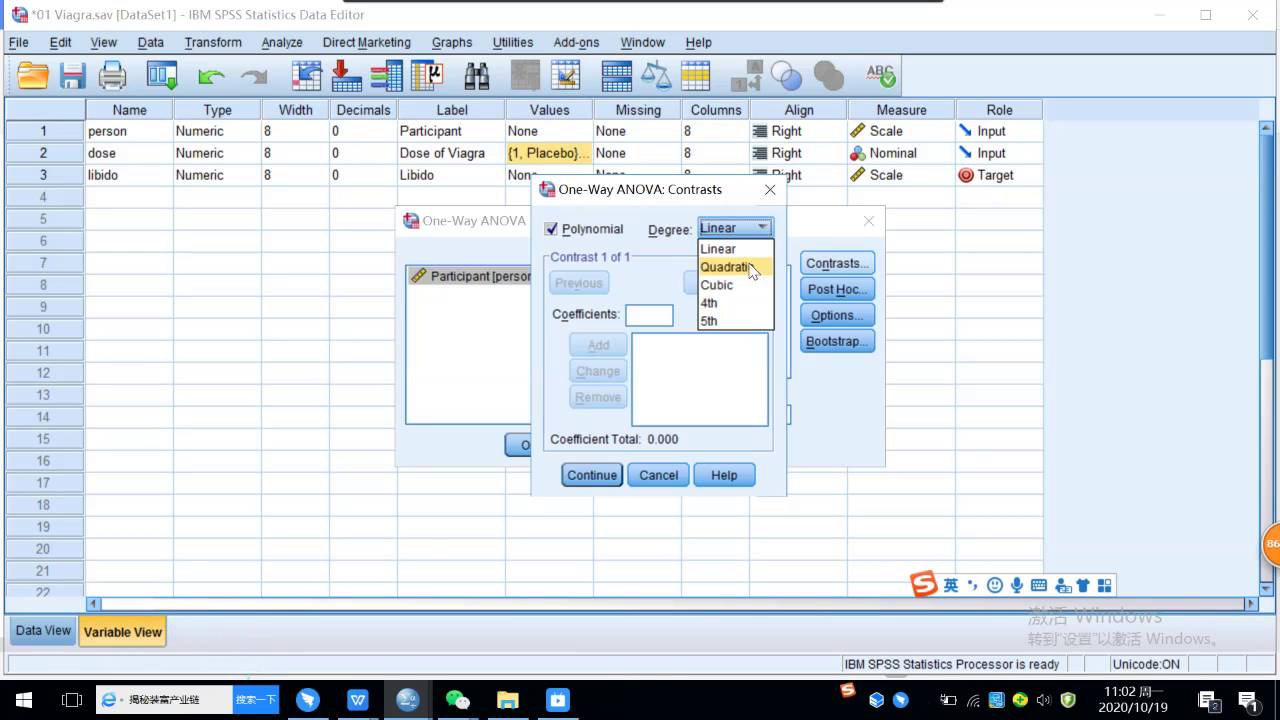
left_click(739, 270)
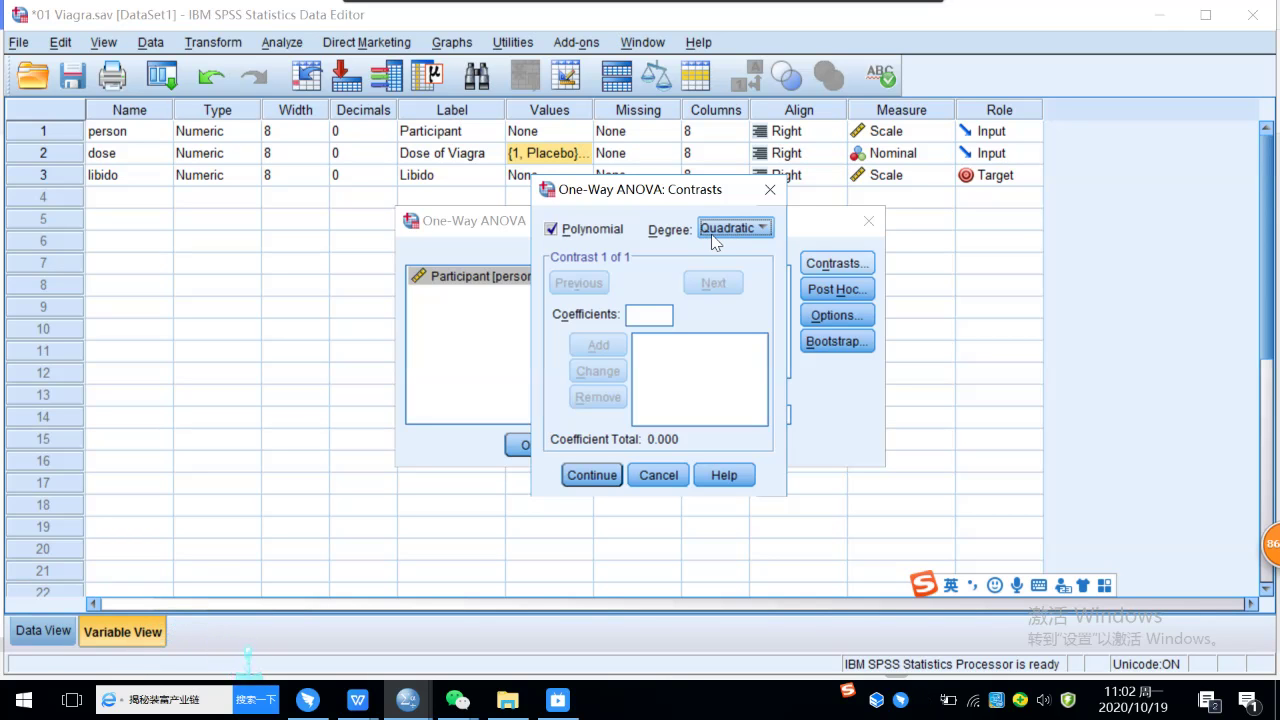
left_click(593, 476)
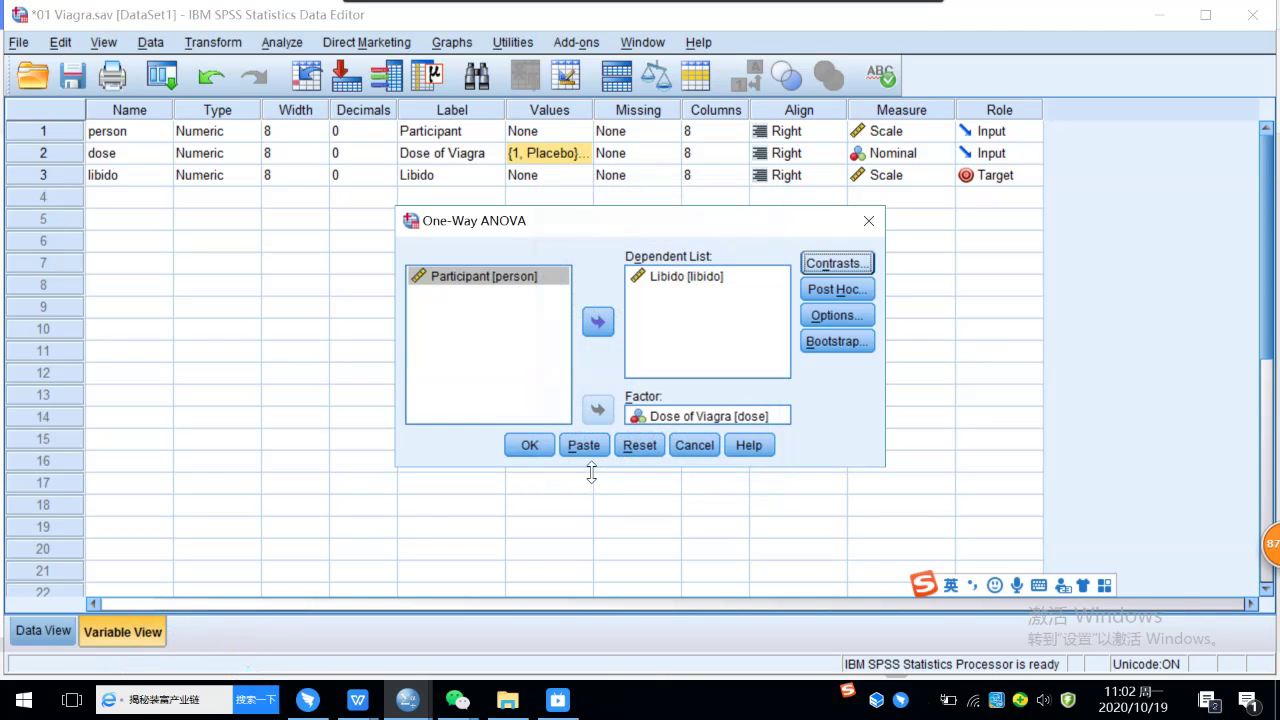
left_click(529, 447)
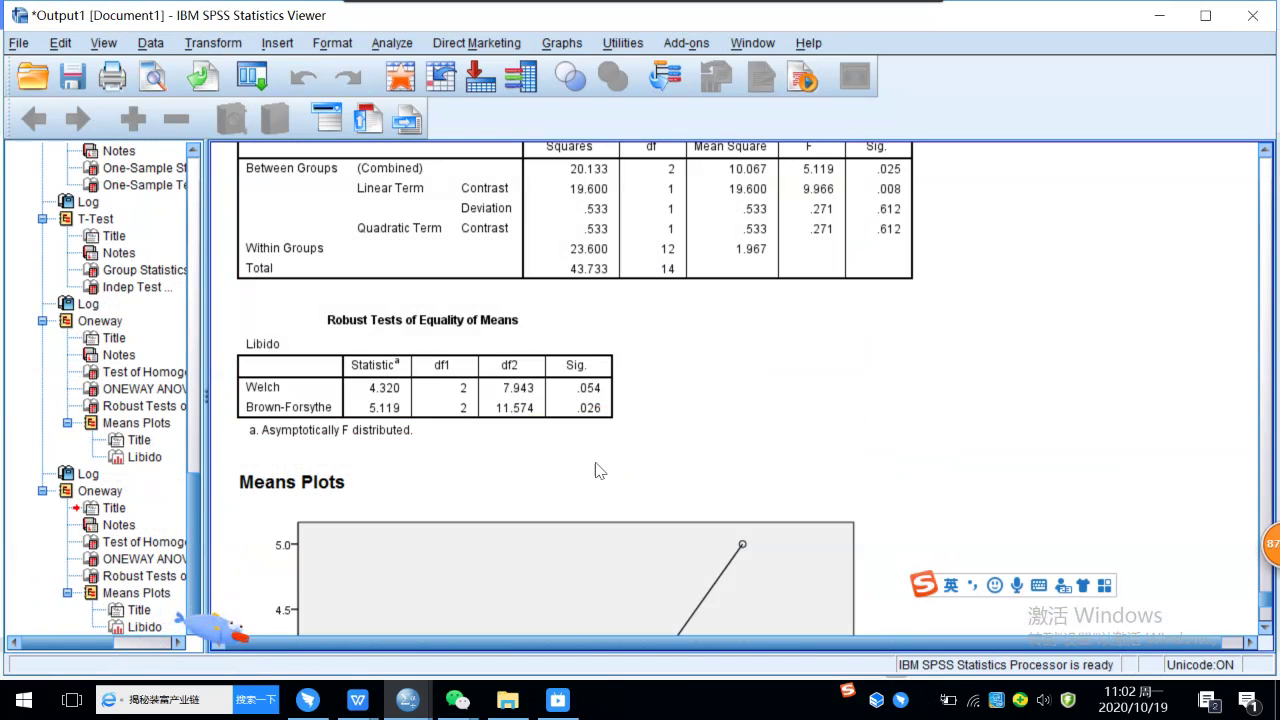
Examine the new Oneway output: homogeneity test, ANOVA table with linear and quadratic terms, robust tests and means plot
scroll(597, 451, "up", 5)
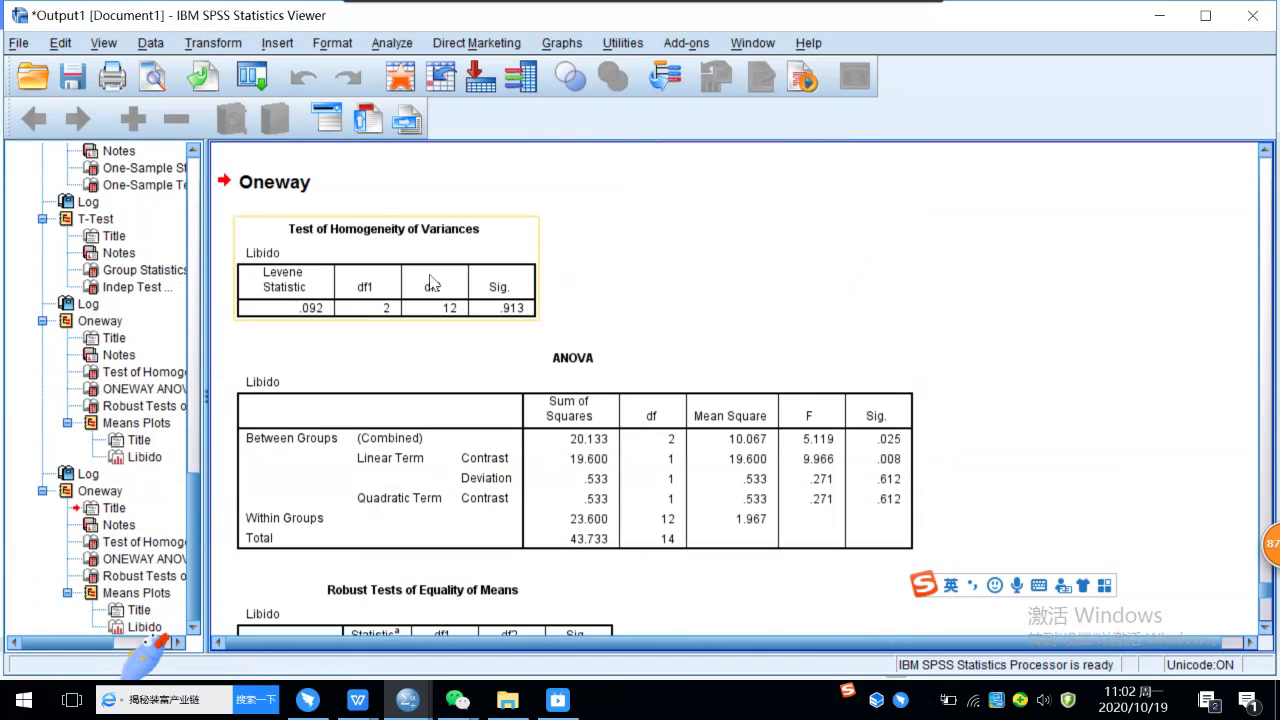
scroll(530, 398, "down", 8)
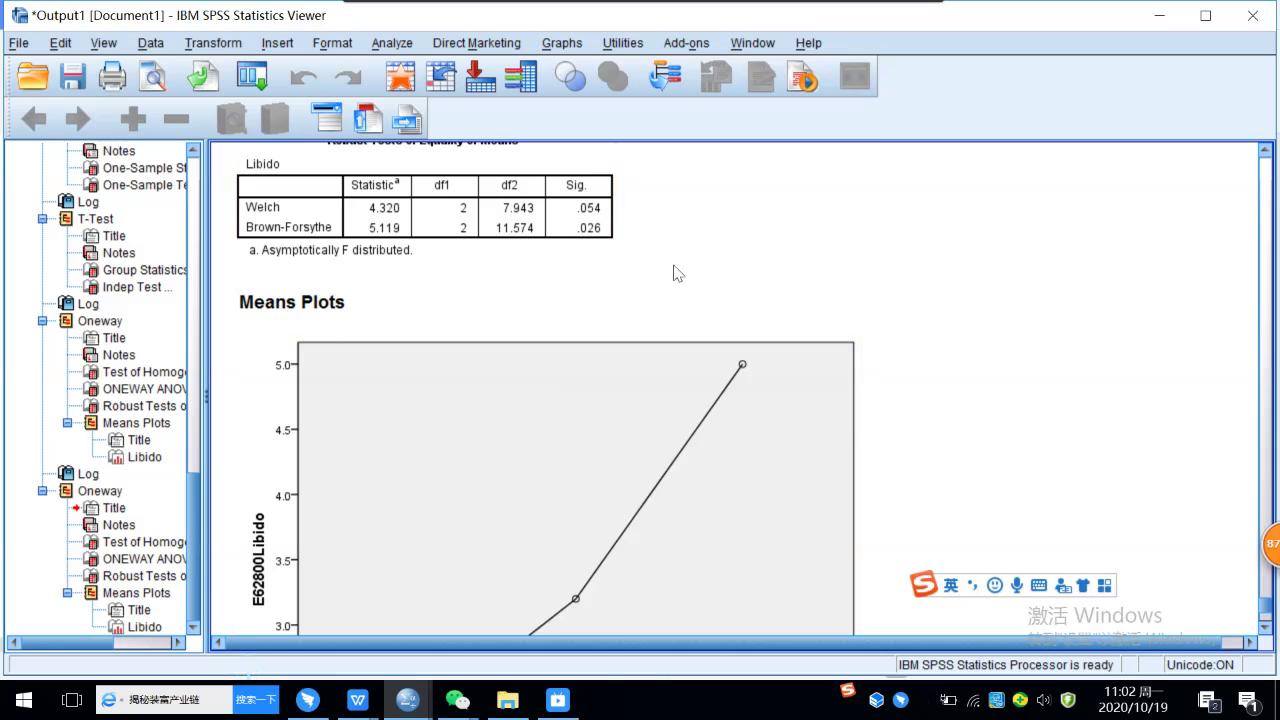
scroll(654, 246, "up", 2)
scroll(652, 242, "down", 6)
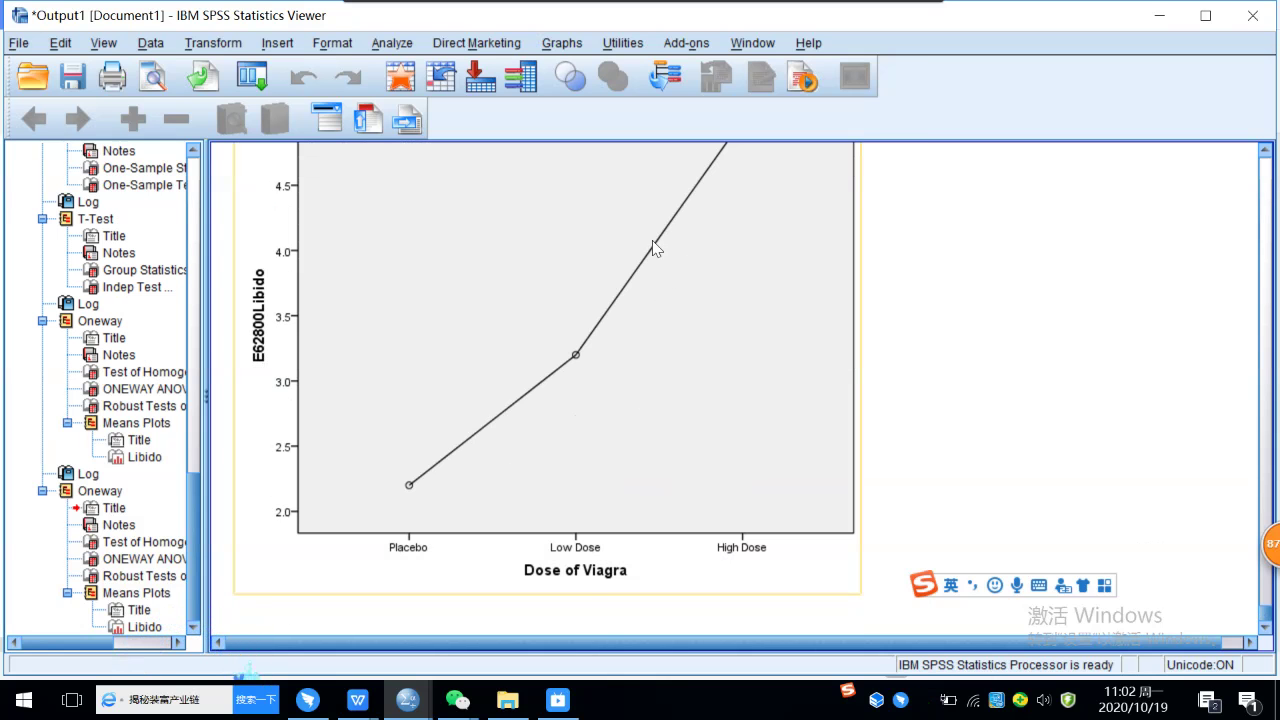
scroll(654, 248, "up", 10)
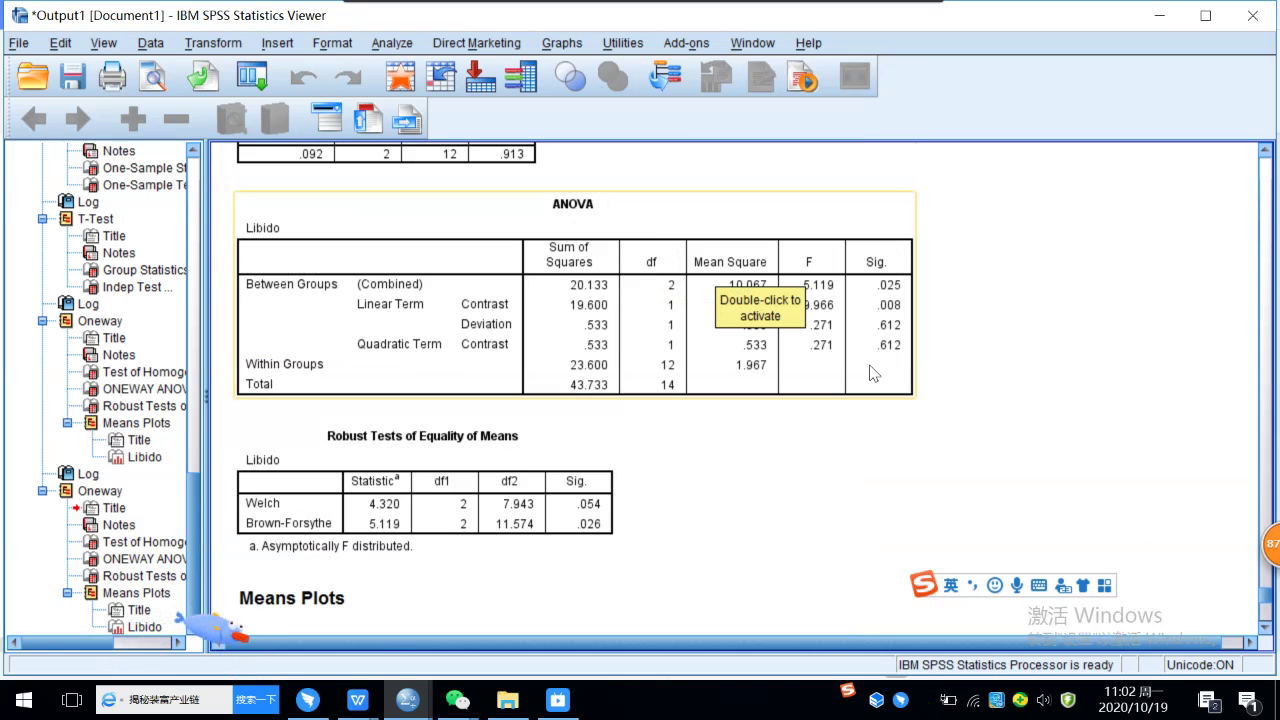
scroll(940, 300, "up", 2)
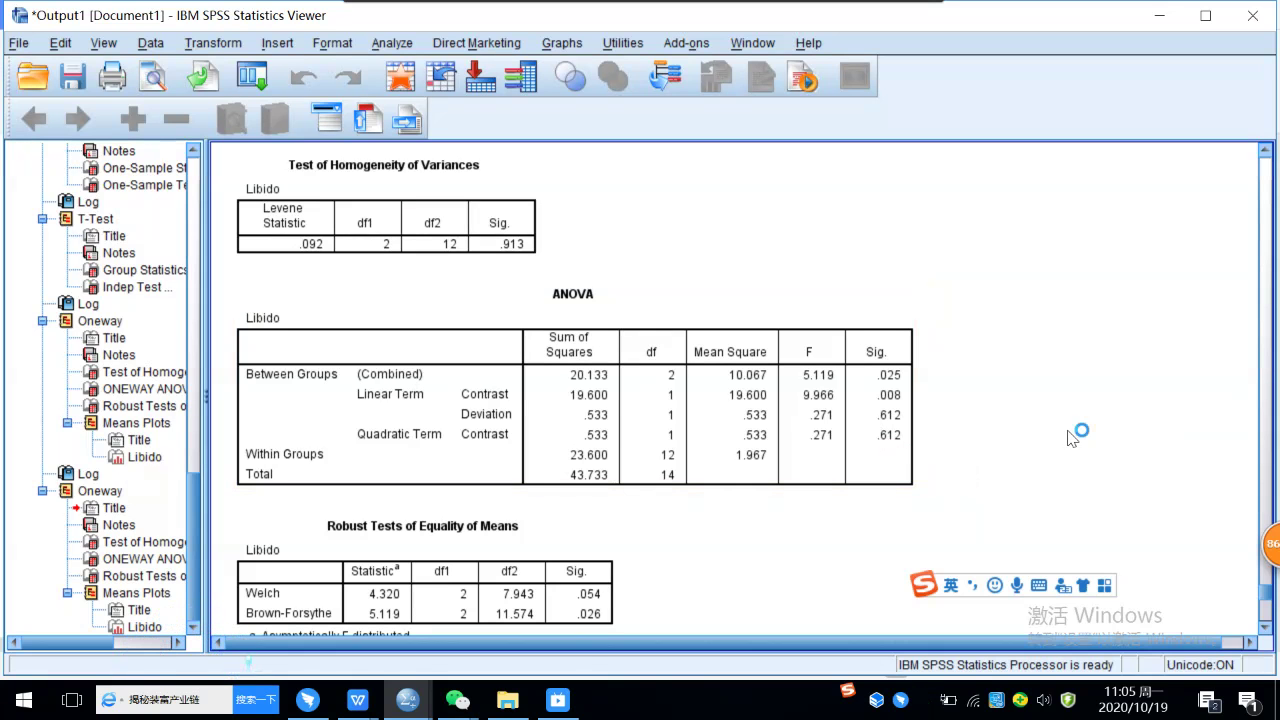
Capture the ANOVA table region of the output as a screenshot on the clipboard
key("shift")
key("alt+a")
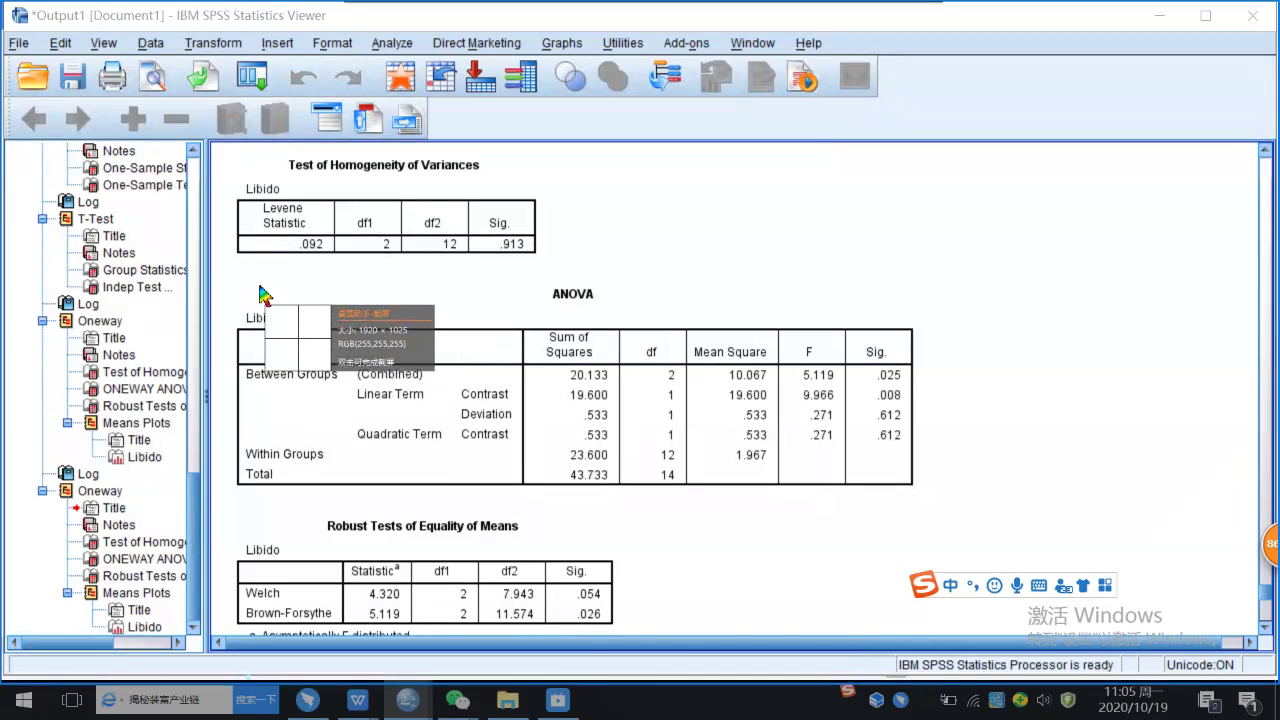
left_click_drag(221, 271, 950, 502)
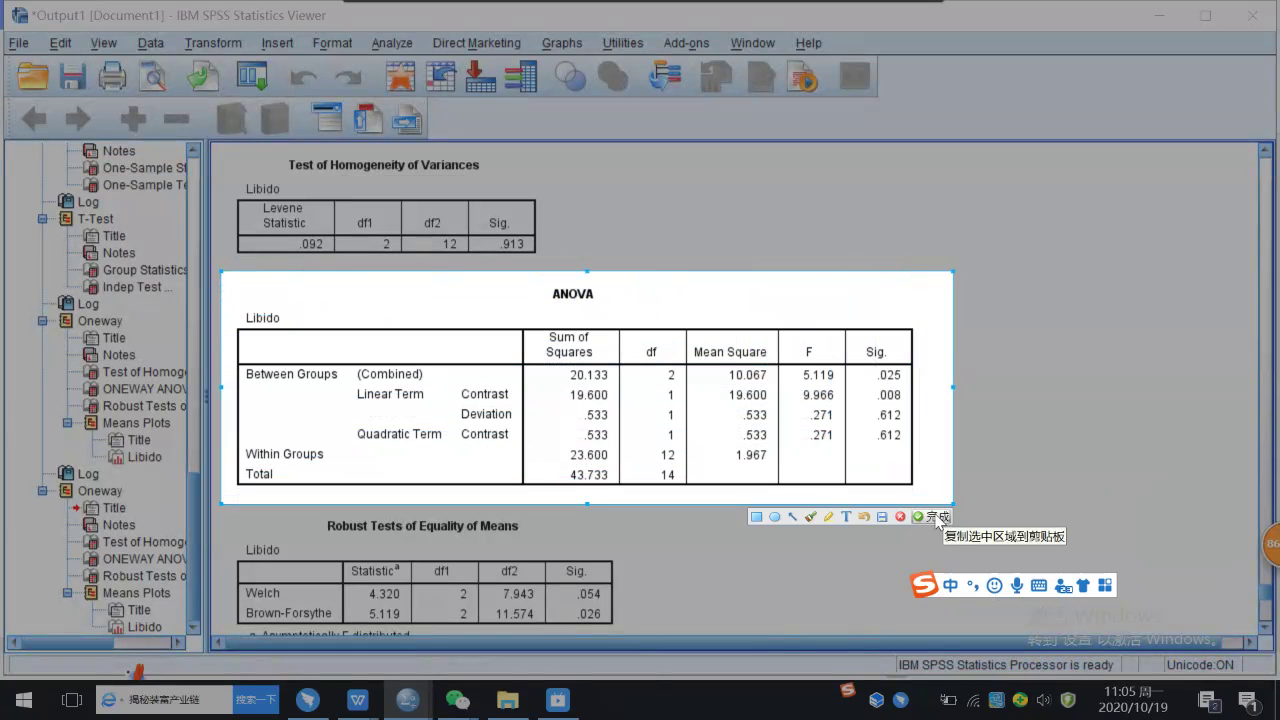
left_click(940, 517)
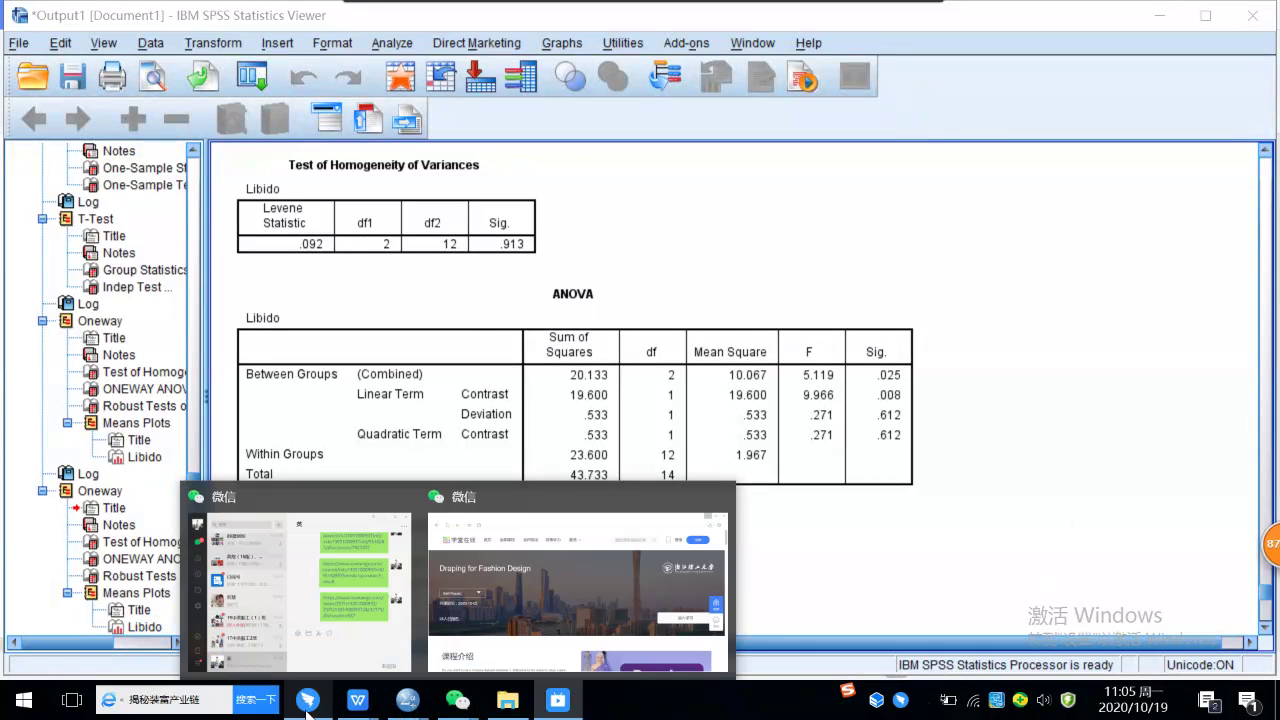
Switch to DingTalk and send the ANOVA table screenshot to the SPSS statistics 2020 group chat
left_click(308, 700)
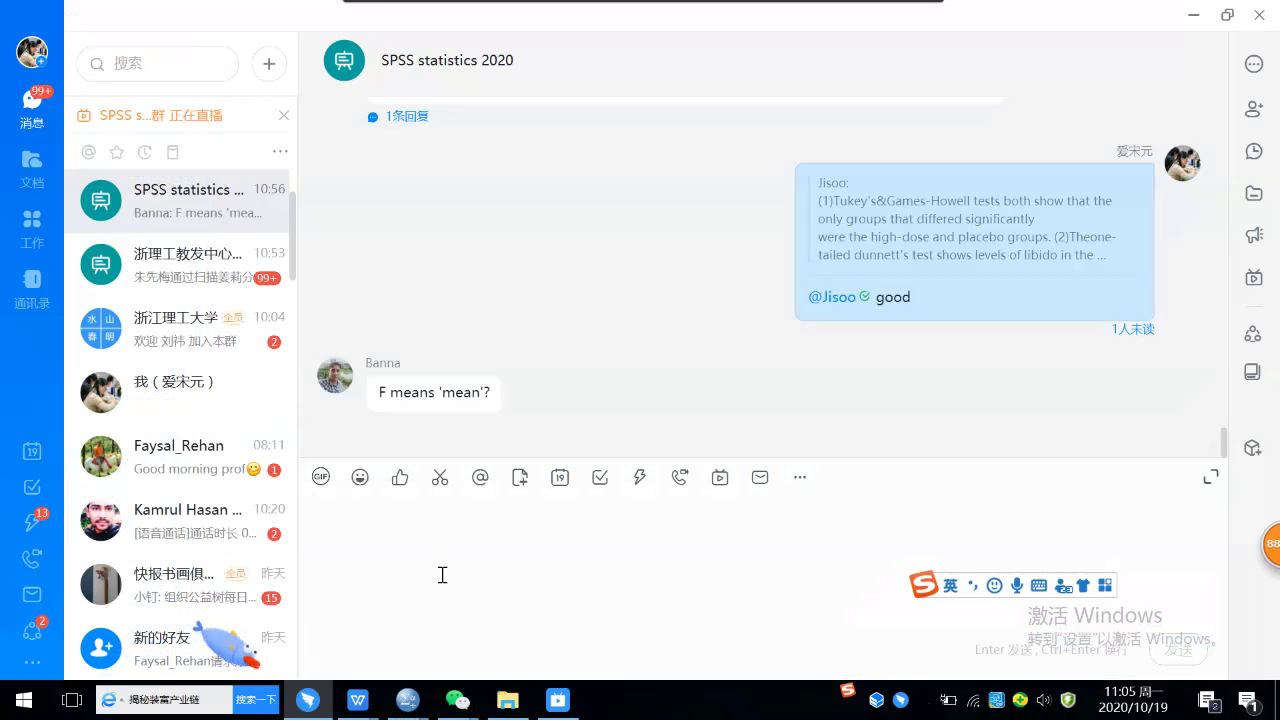
key("ctrl+v")
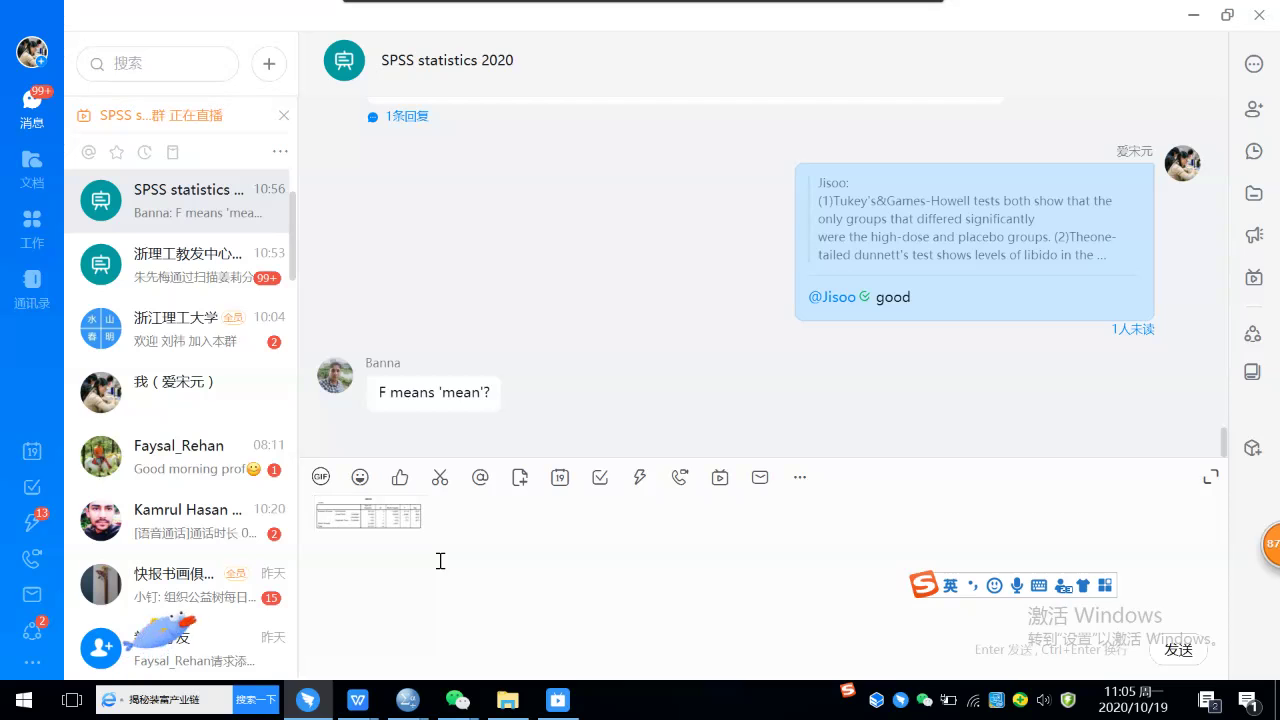
left_click(1168, 650)
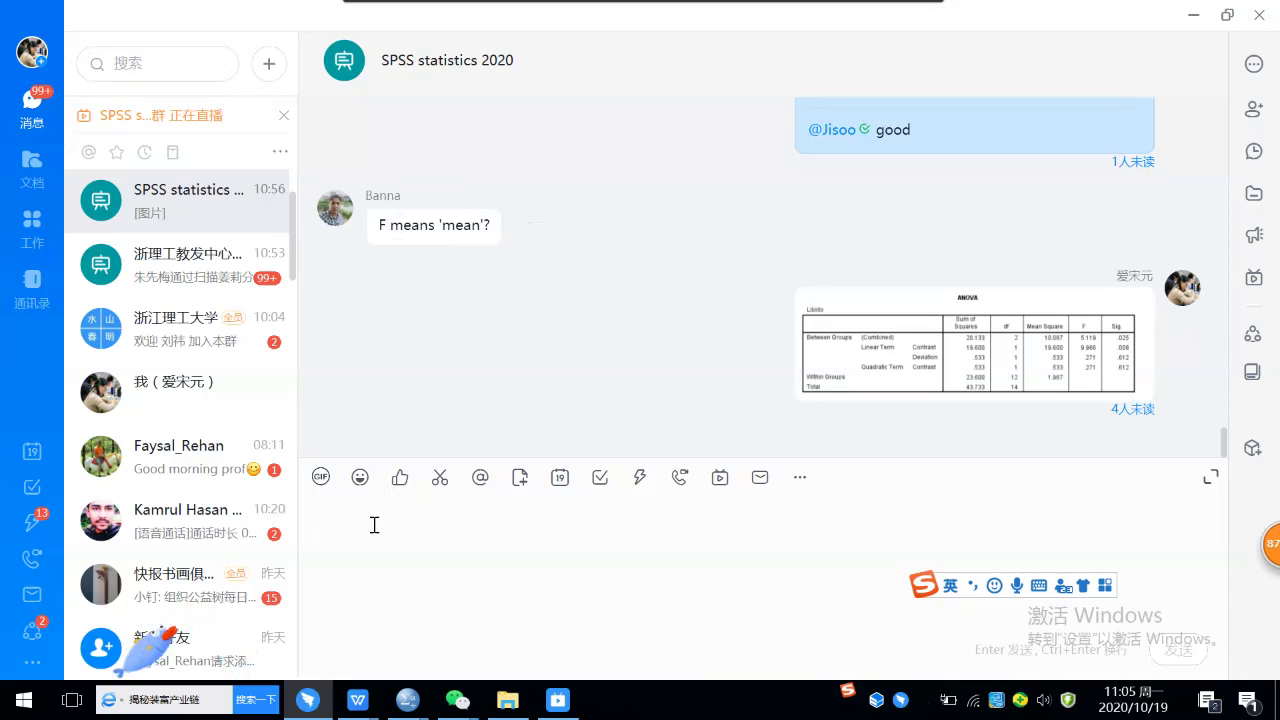
Send the messages "t value" and "SW value" as two separate replies in the group chat
type("t")
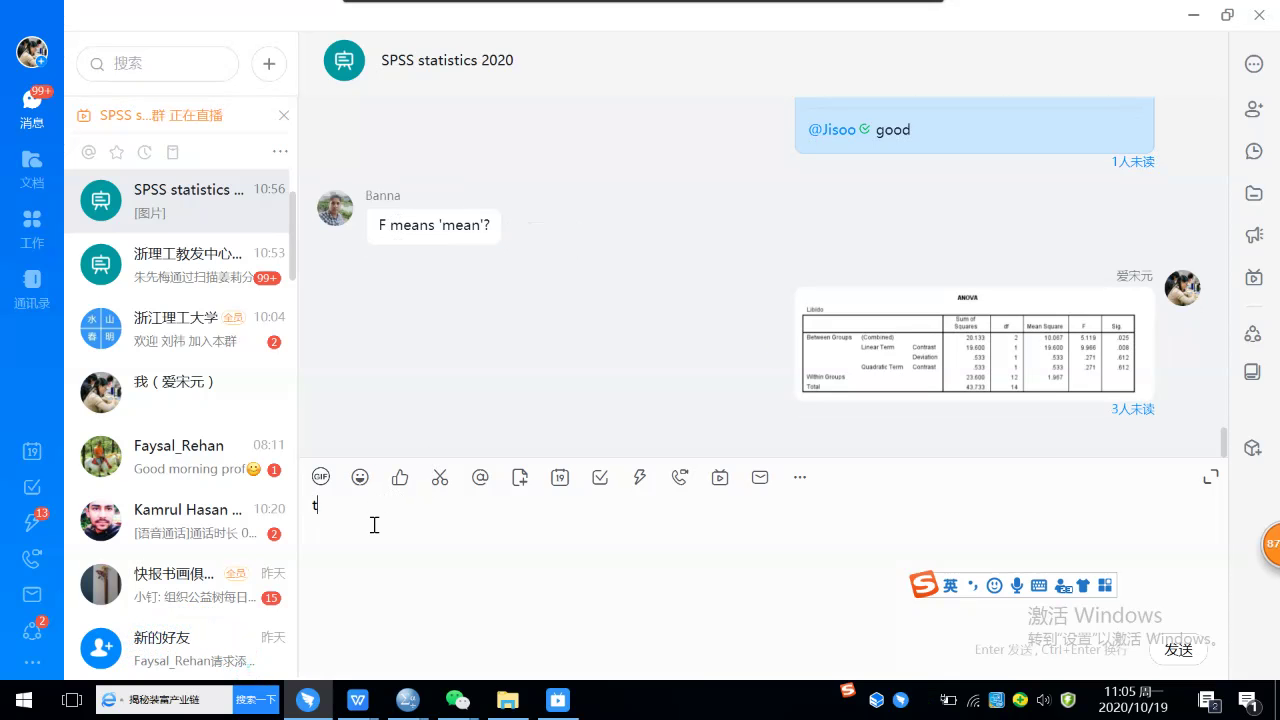
type(" value")
key("Return")
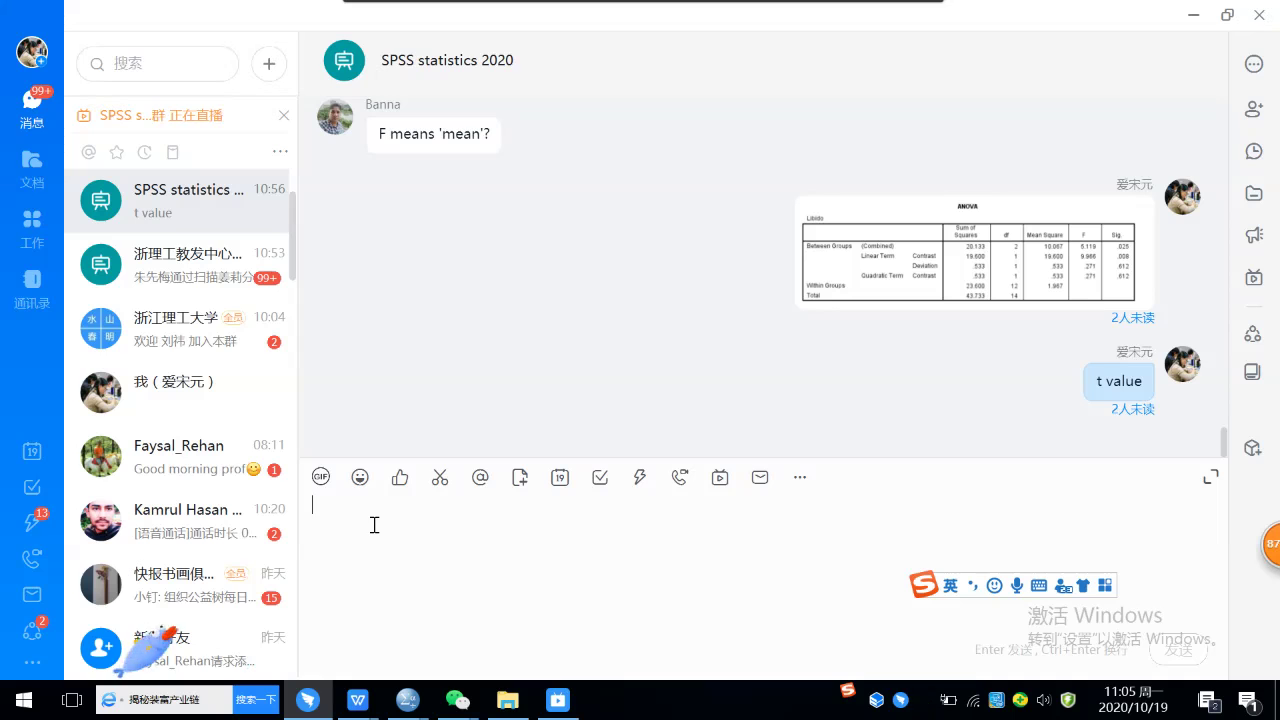
type("sw")
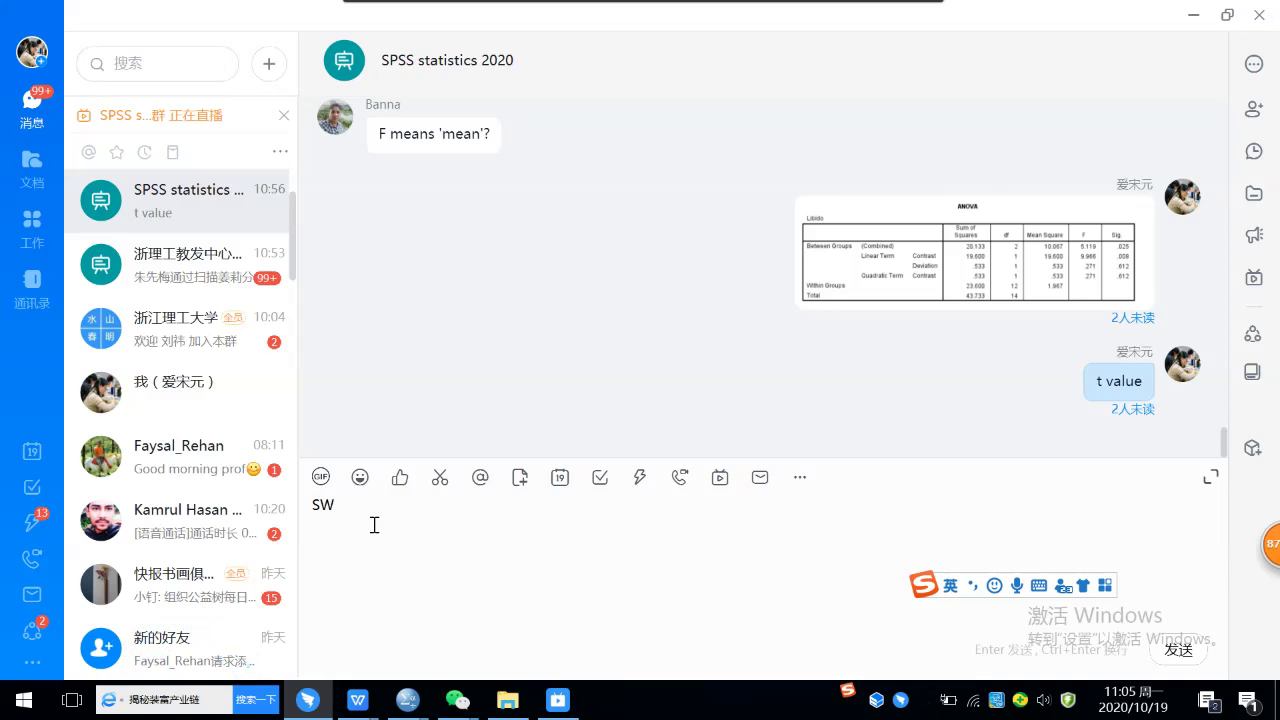
type(" value")
key("Return")
Send the message "it is a statistic value" to the group chat
type("it")
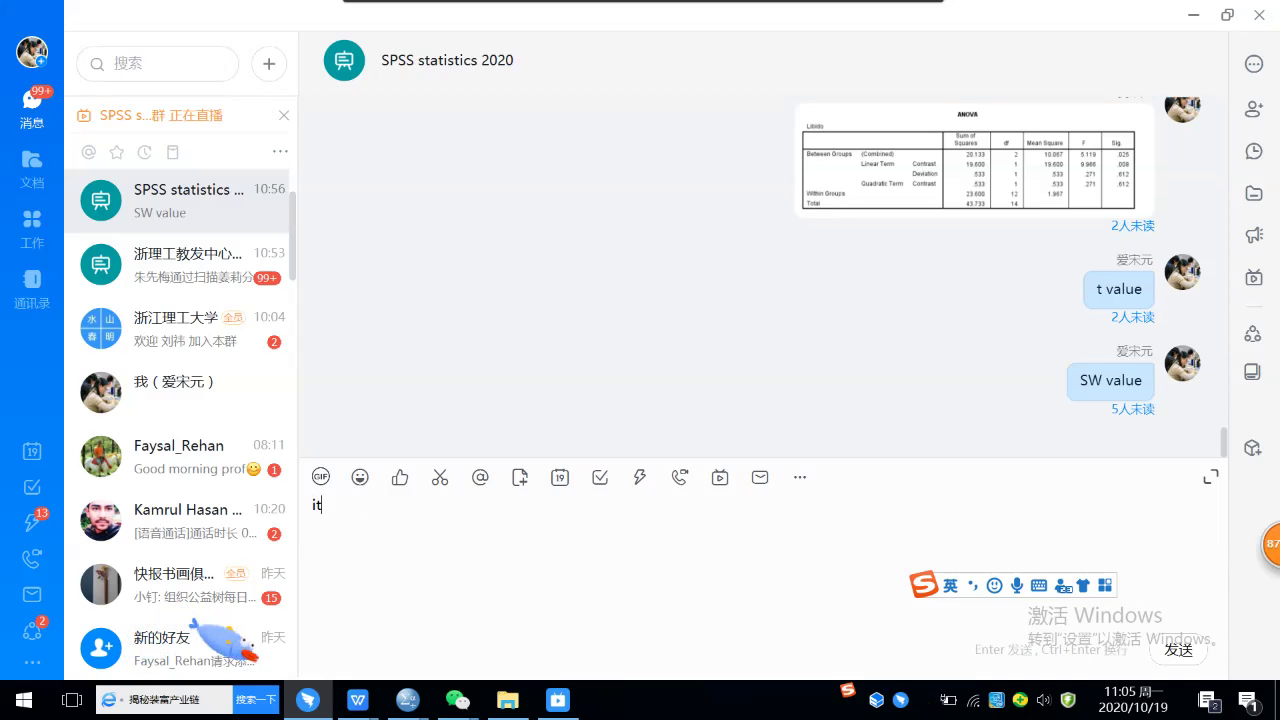
type(" is a ")
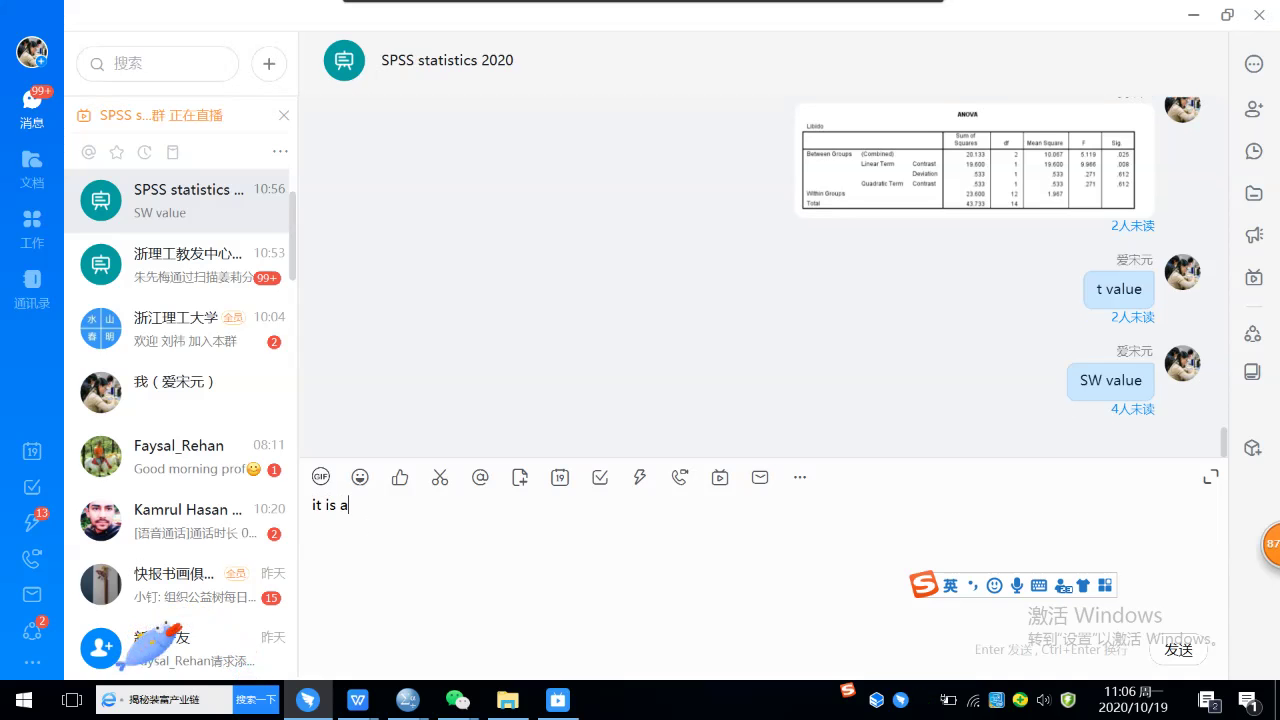
type("st")
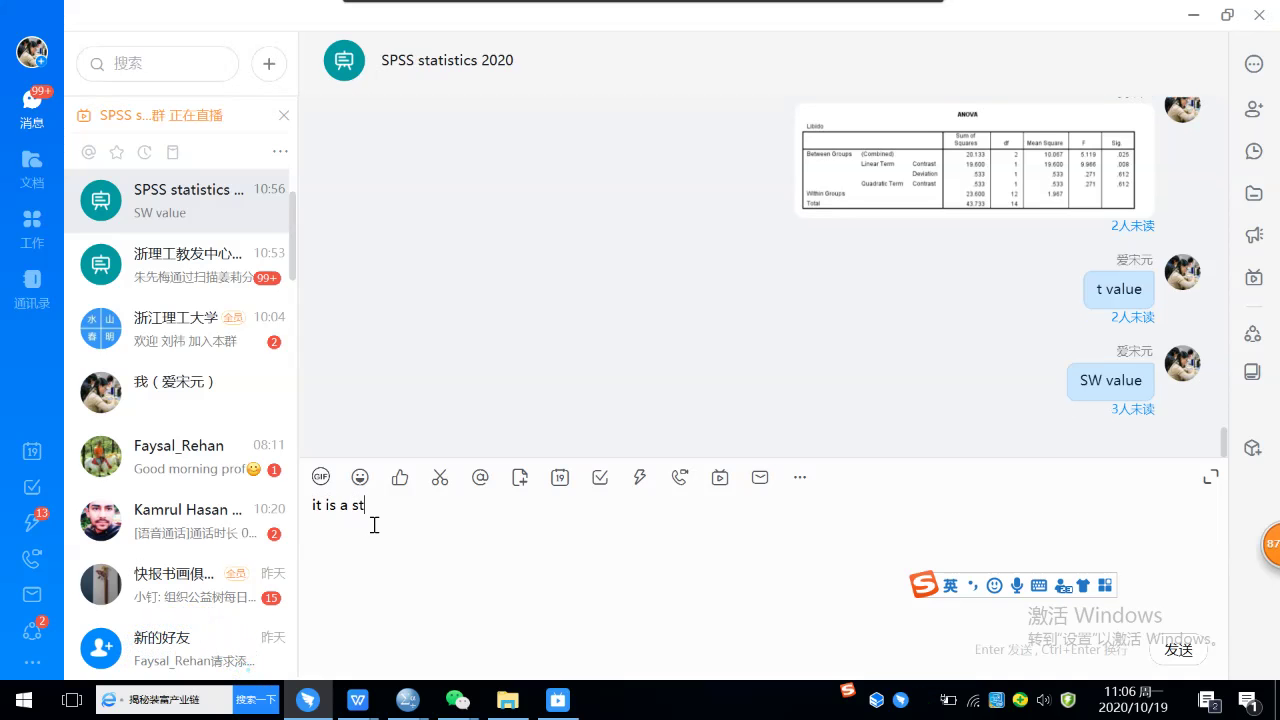
type("atistic ")
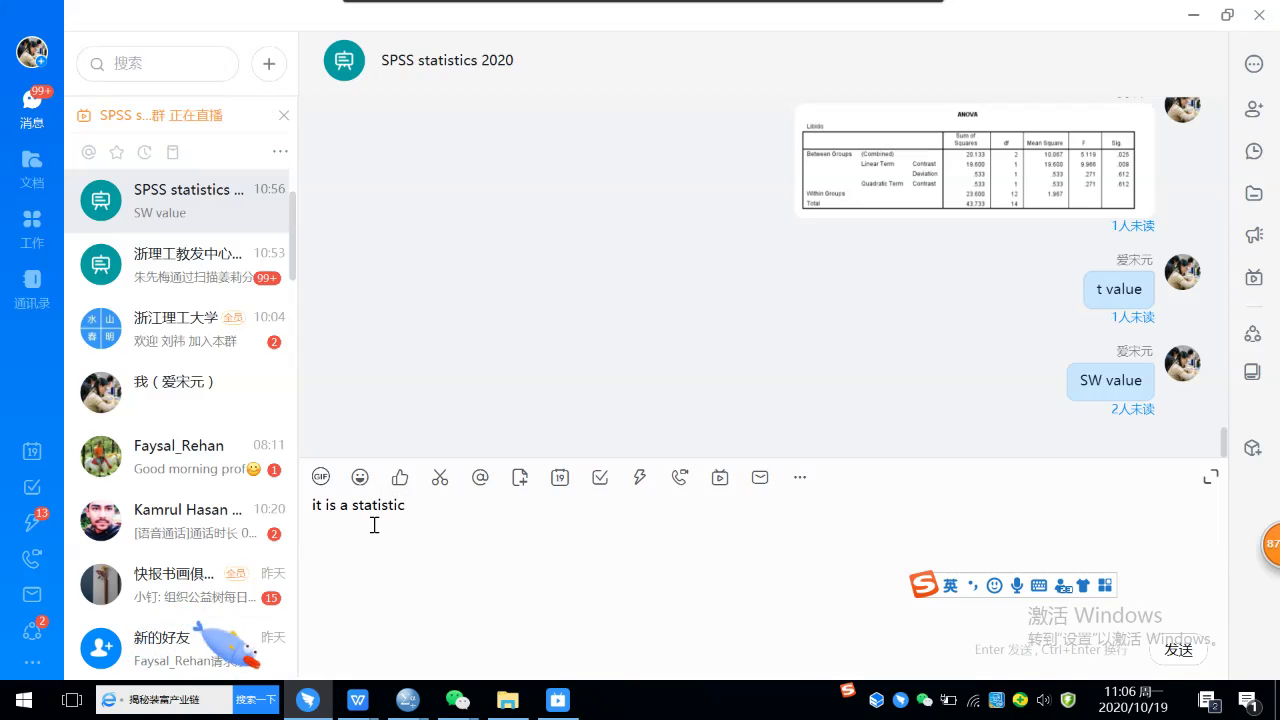
type("value")
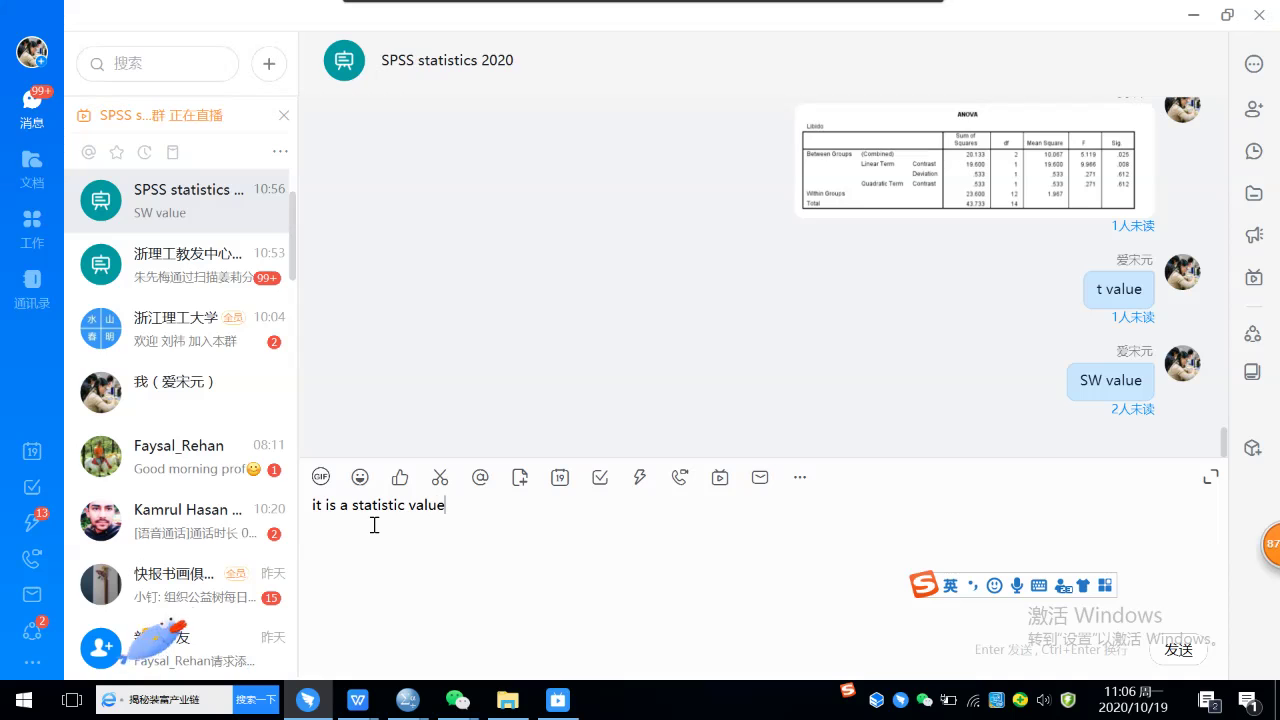
key("Return")
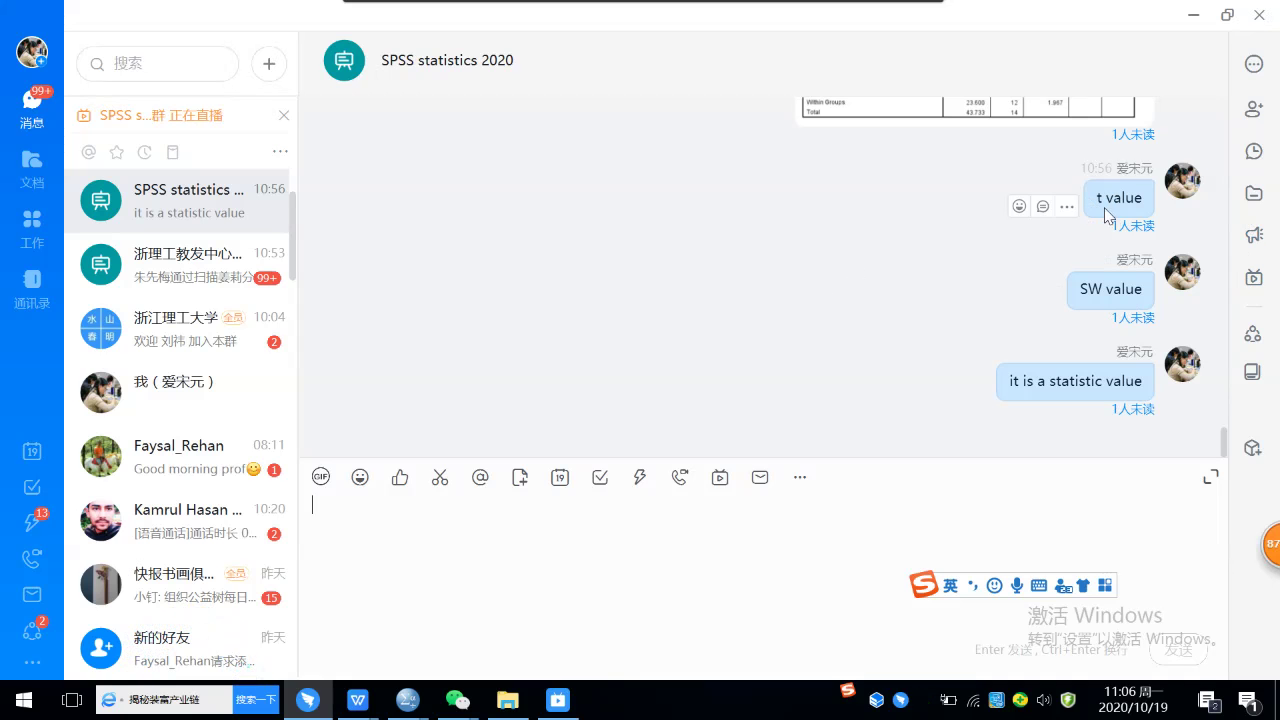
Review the chat question about the meaning of F, and switch to the trend analysis section of the WPS lecture 3&4 document
scroll(839, 265, "up", 5)
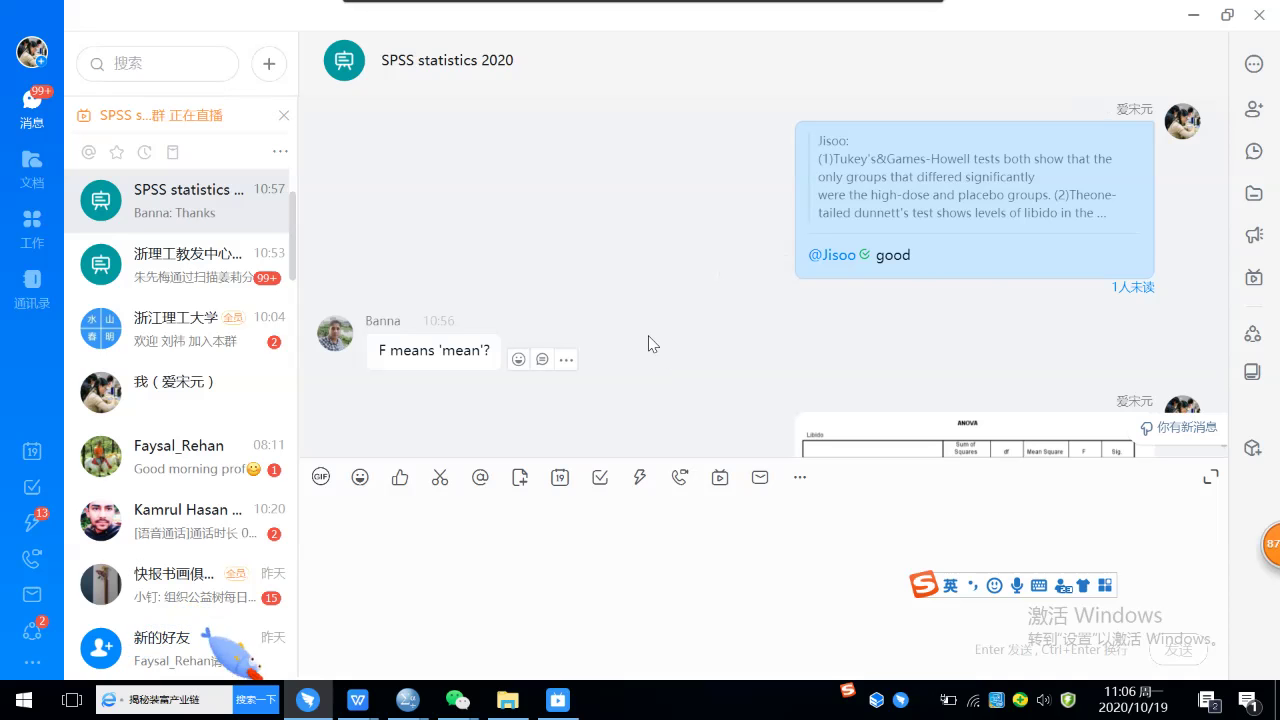
scroll(651, 344, "down", 2)
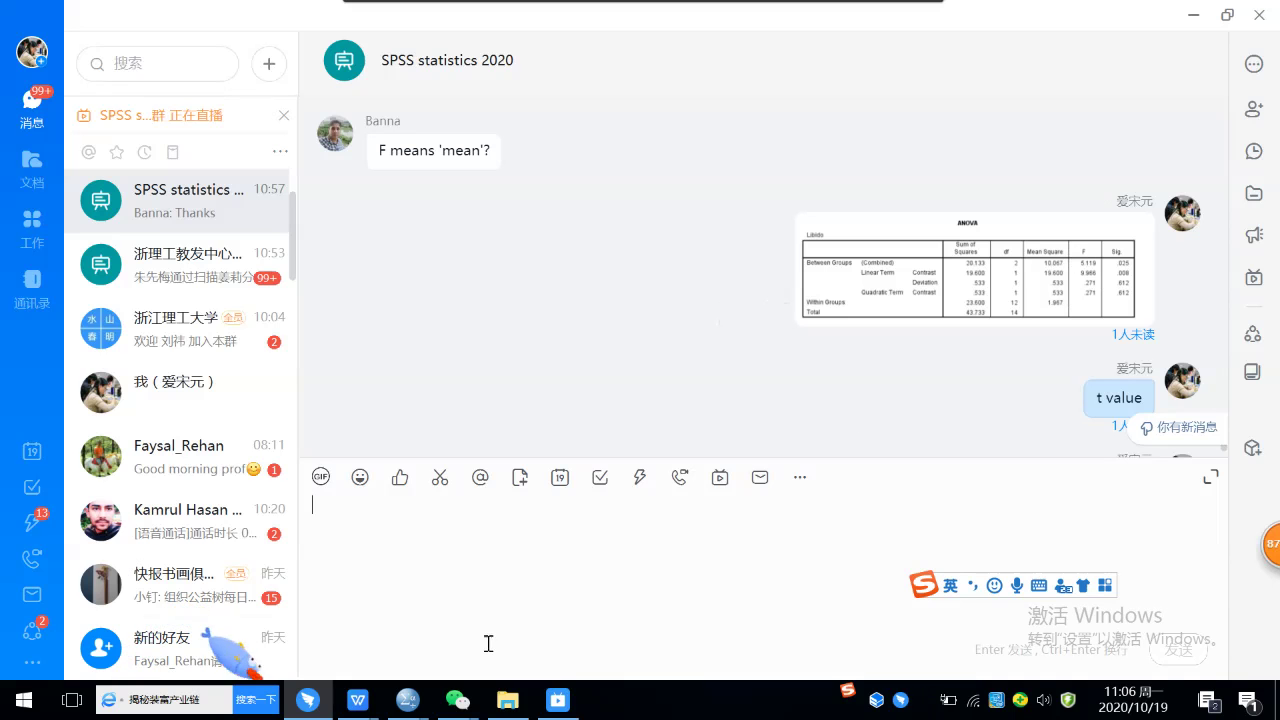
mouse_move(368, 706)
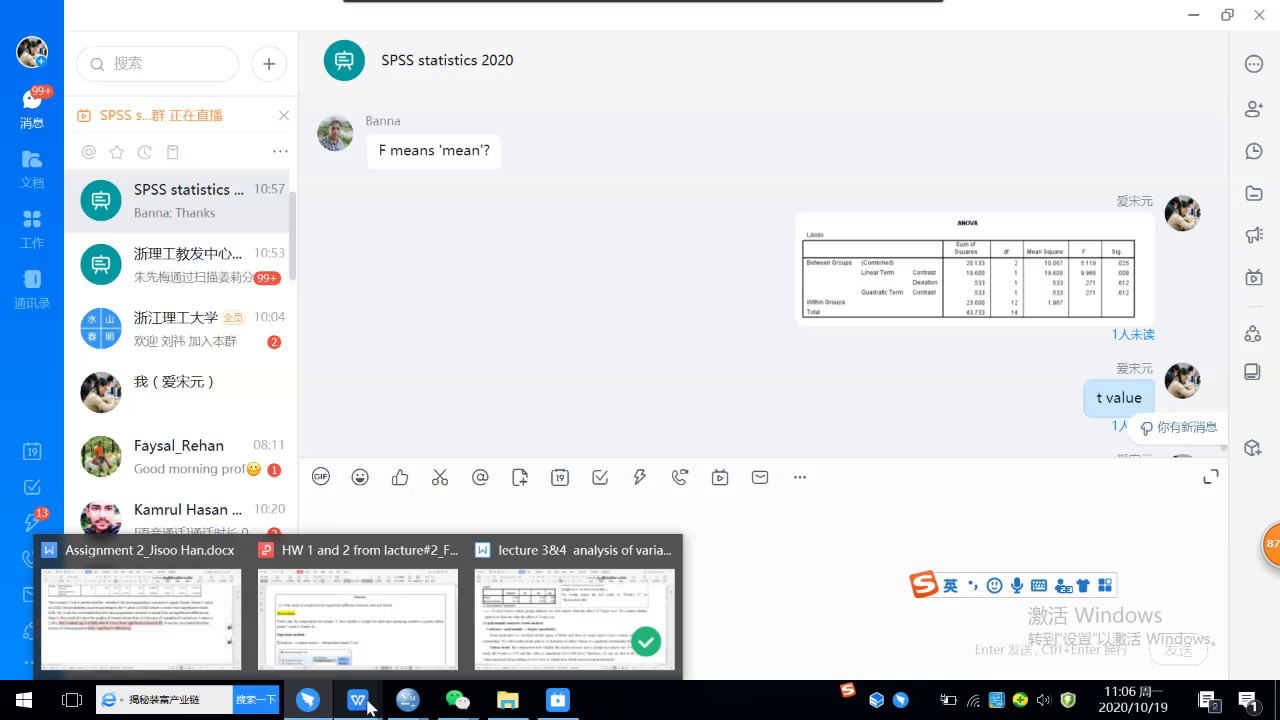
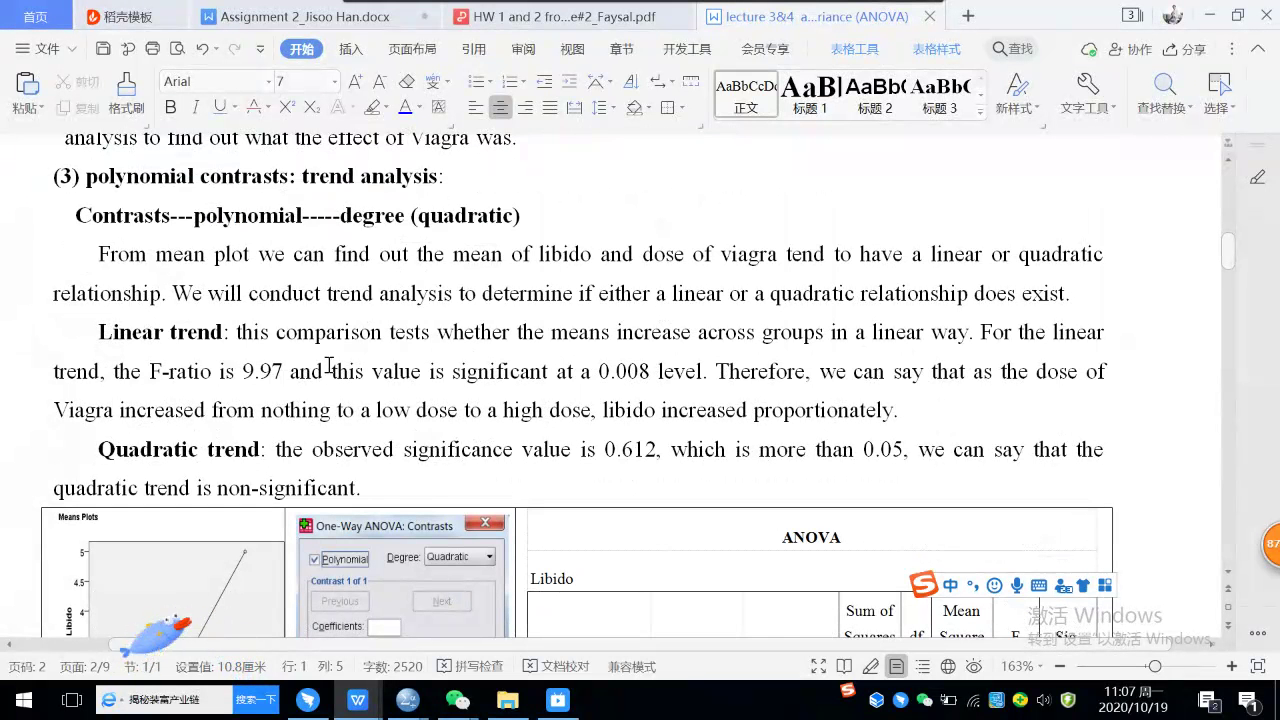
scroll(775, 395, "down", 1)
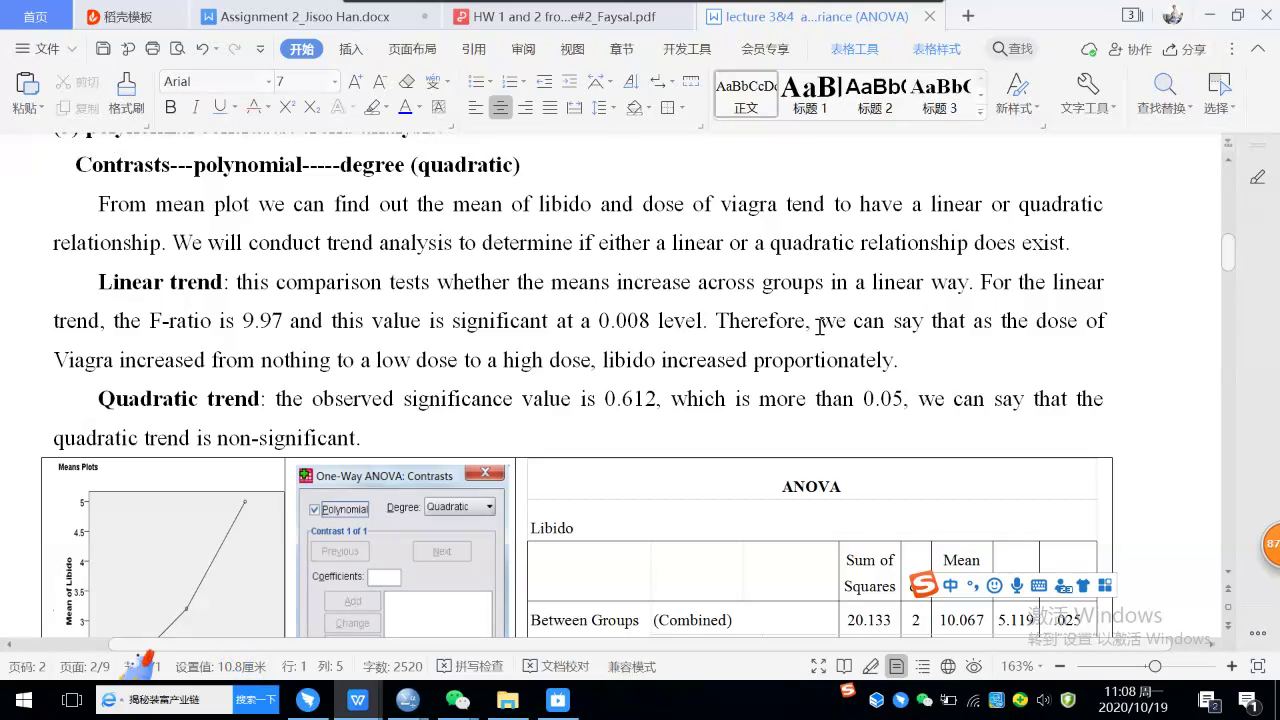
Insert an empty pair of full-width parentheses before "Therefore" in the Linear trend paragraph and place the cursor inside
left_click(978, 283)
left_click_drag(981, 300, 703, 320)
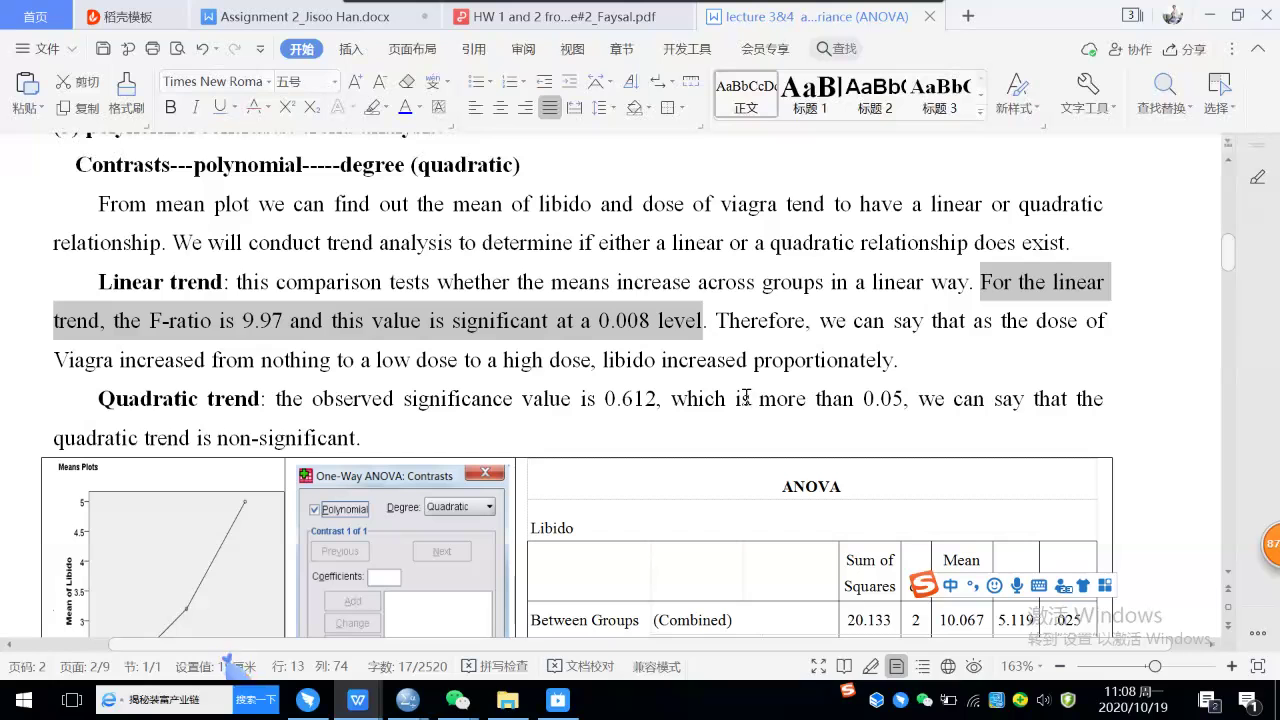
left_click(716, 320)
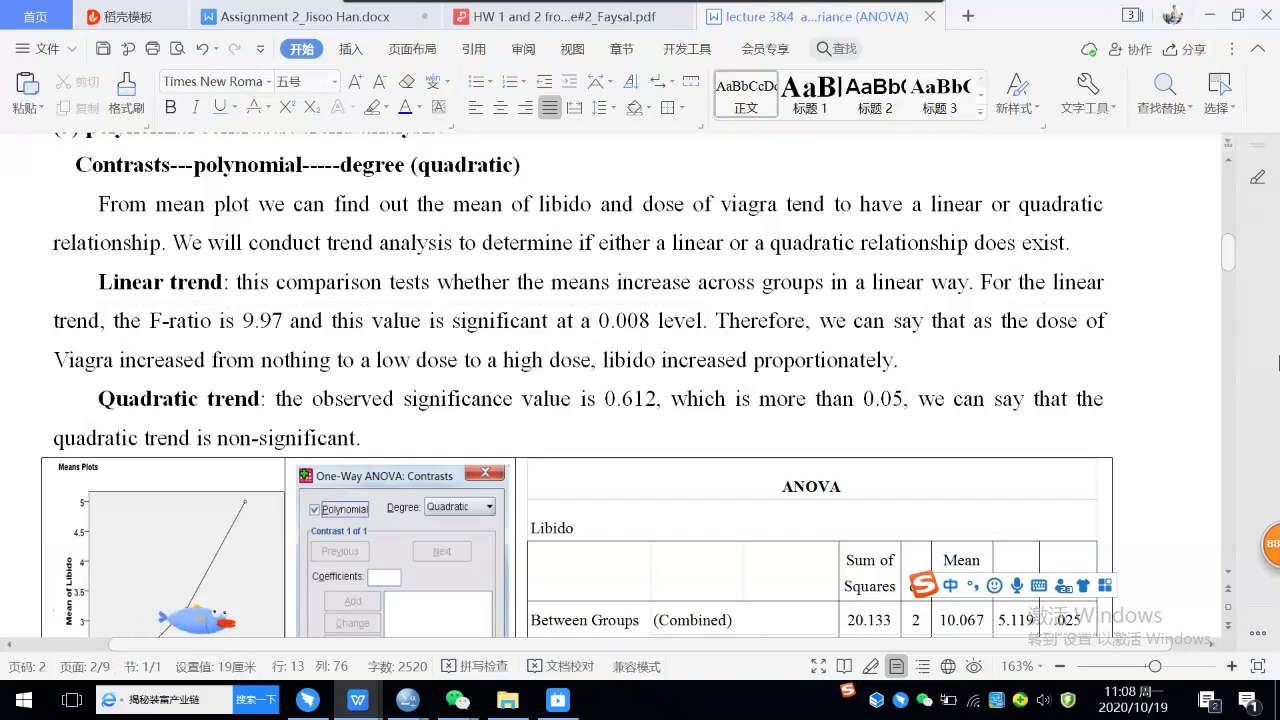
type("（）")
key("Left")
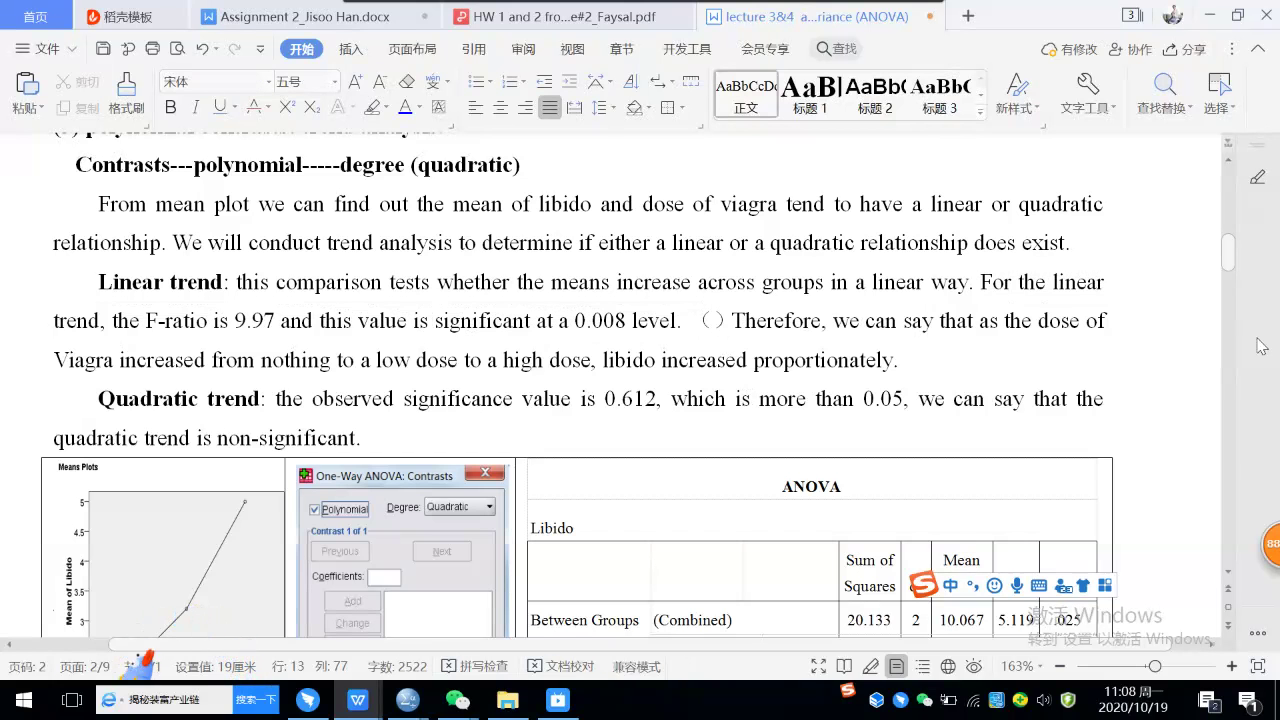
Copy "For the linear trend, the F-ratio is 9.97" from the Linear trend paragraph and paste it inside the empty parentheses
left_click_drag(976, 283, 281, 314)
key("ctrl+c")
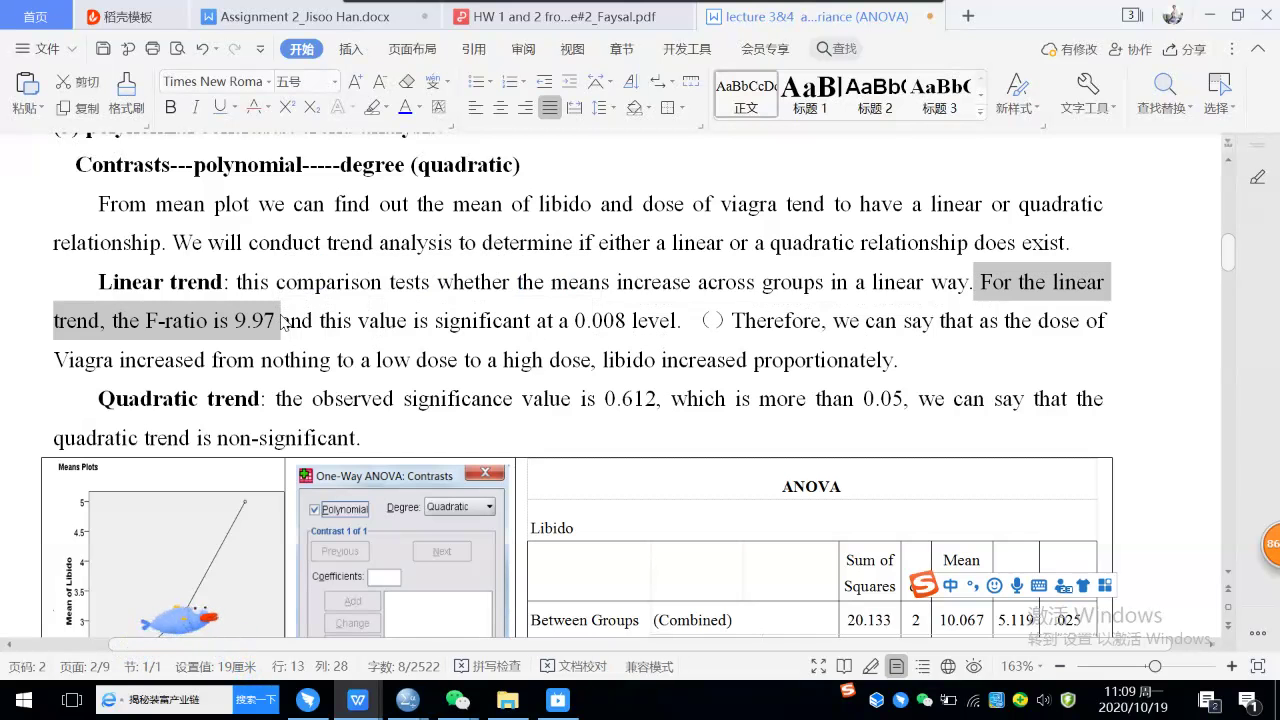
left_click(716, 321)
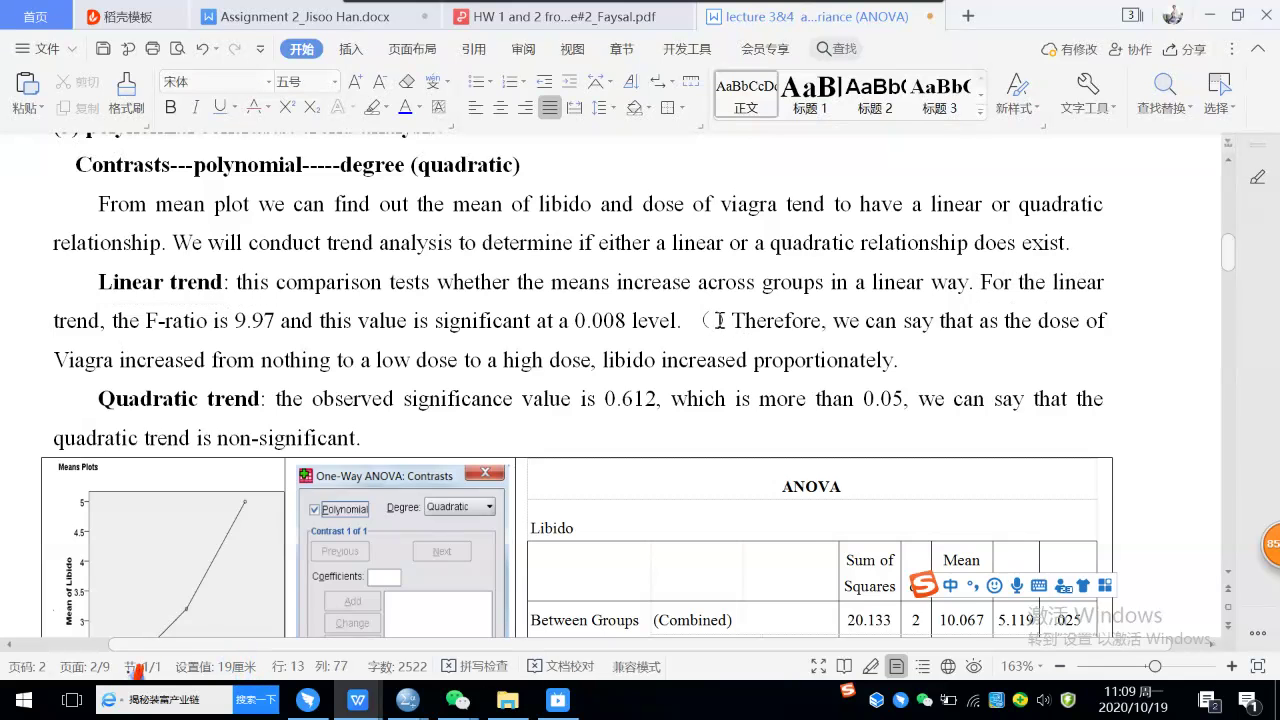
key("ctrl+v")
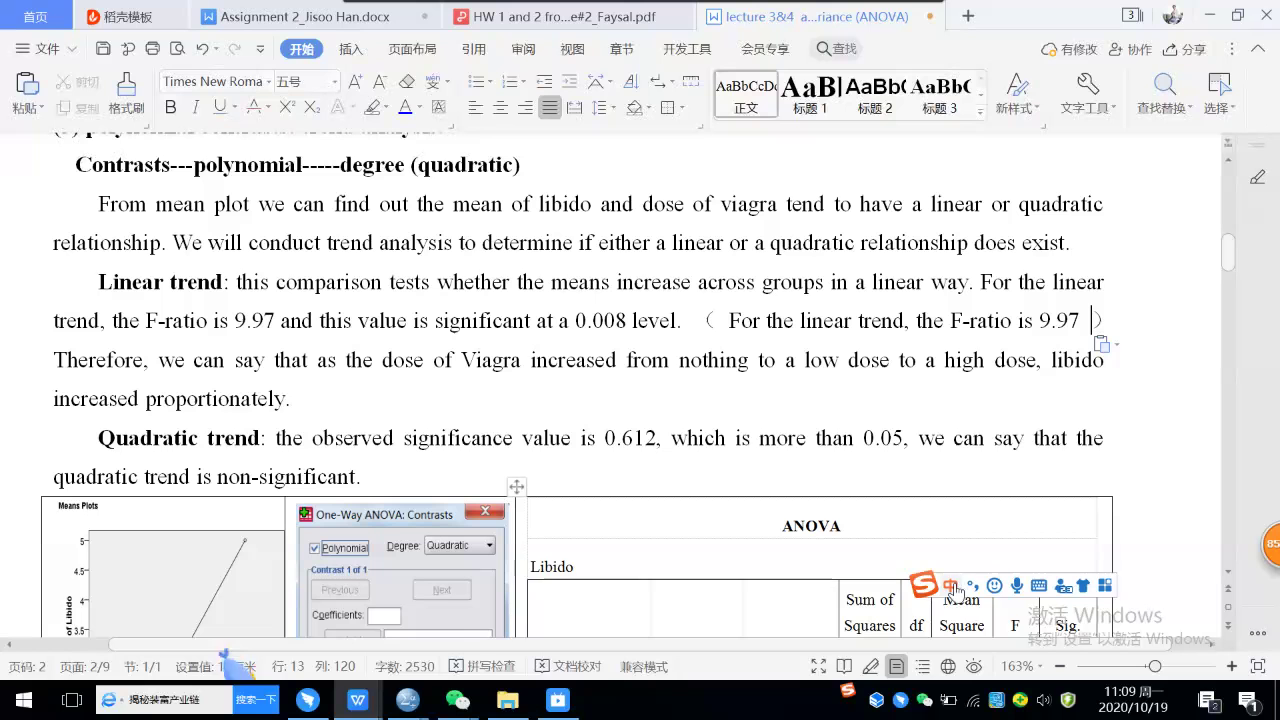
Switch the input method to English and continue the parenthetical note with ", the corresponding sig. Is 0.008<0.05"
left_click(955, 586)
type(",")
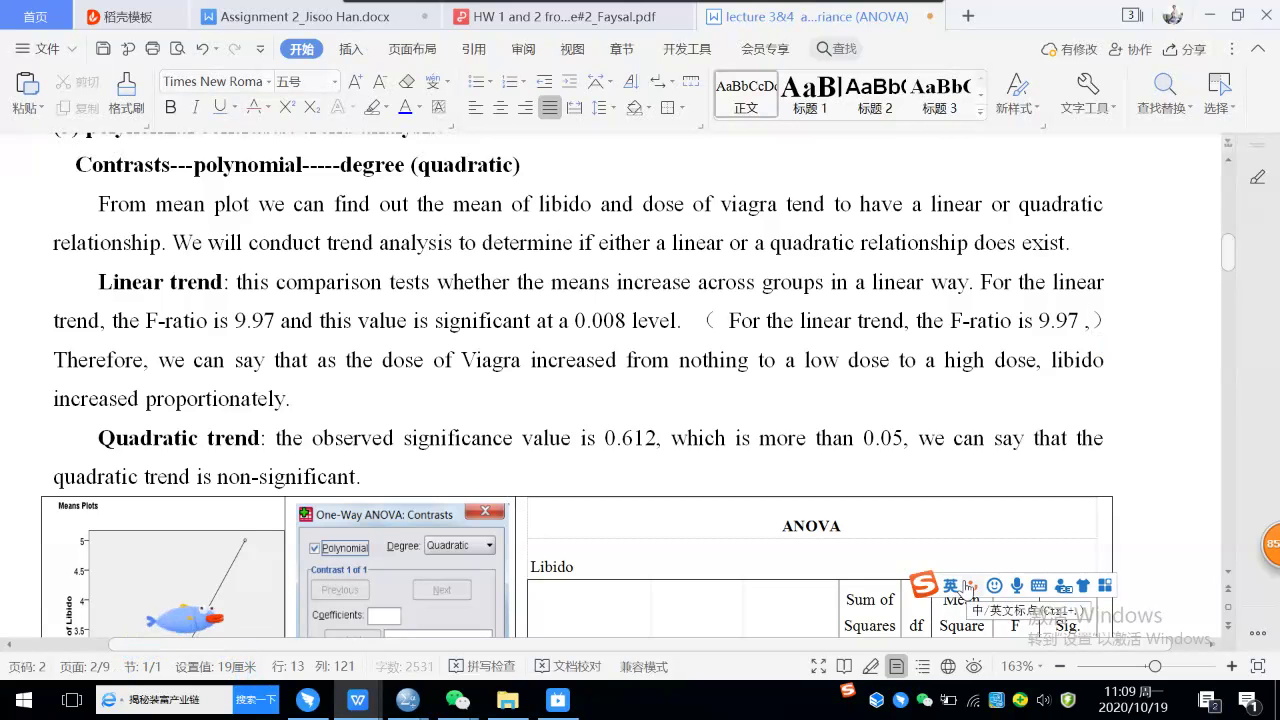
type(" the co")
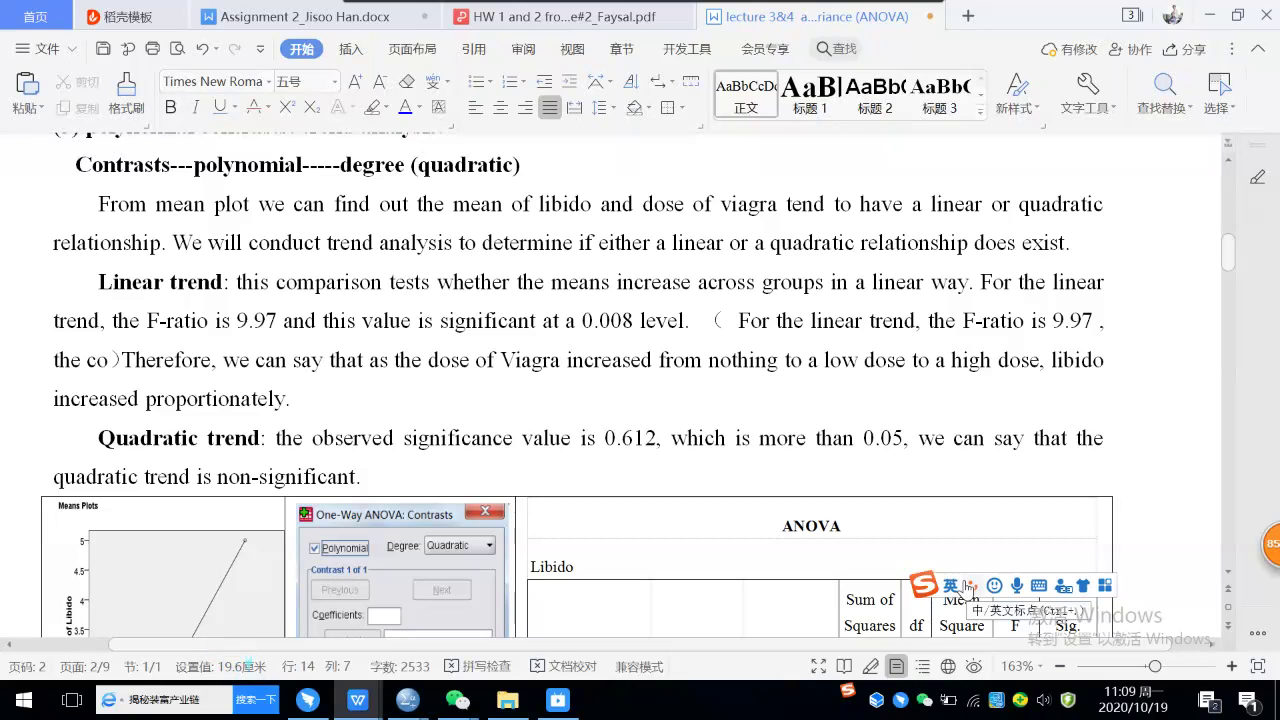
type("rrespo")
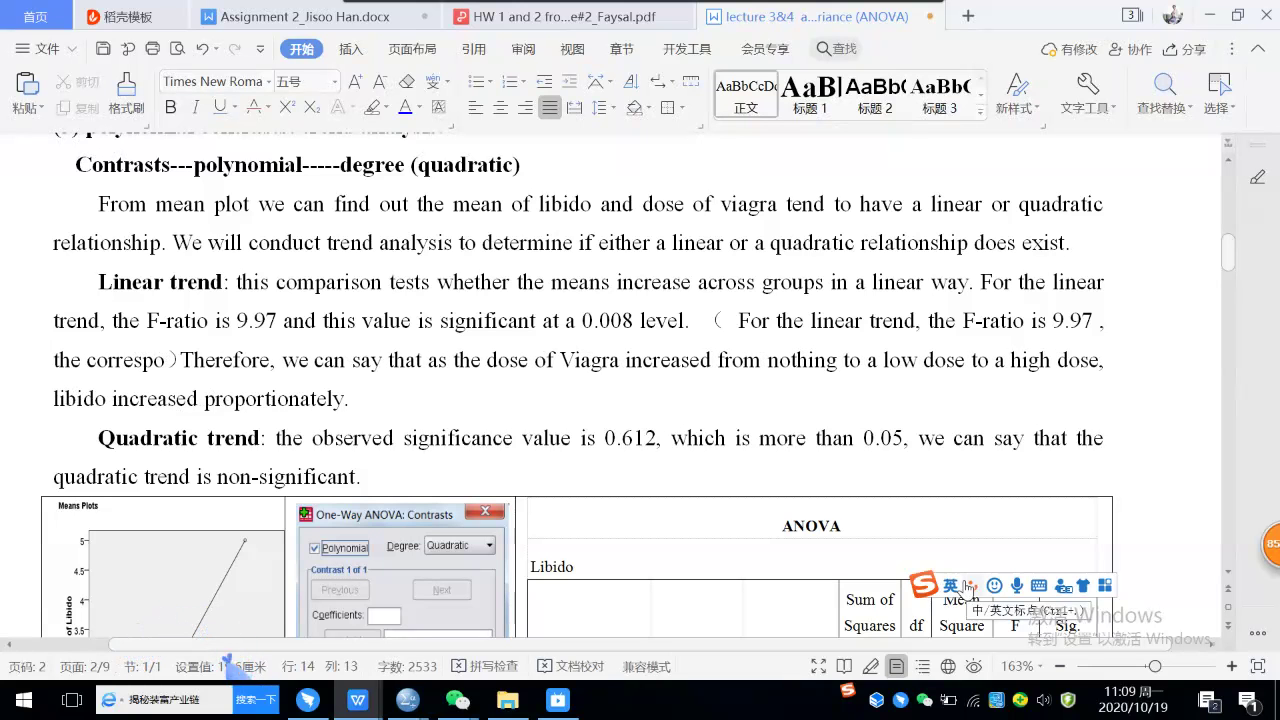
type("nding sig")
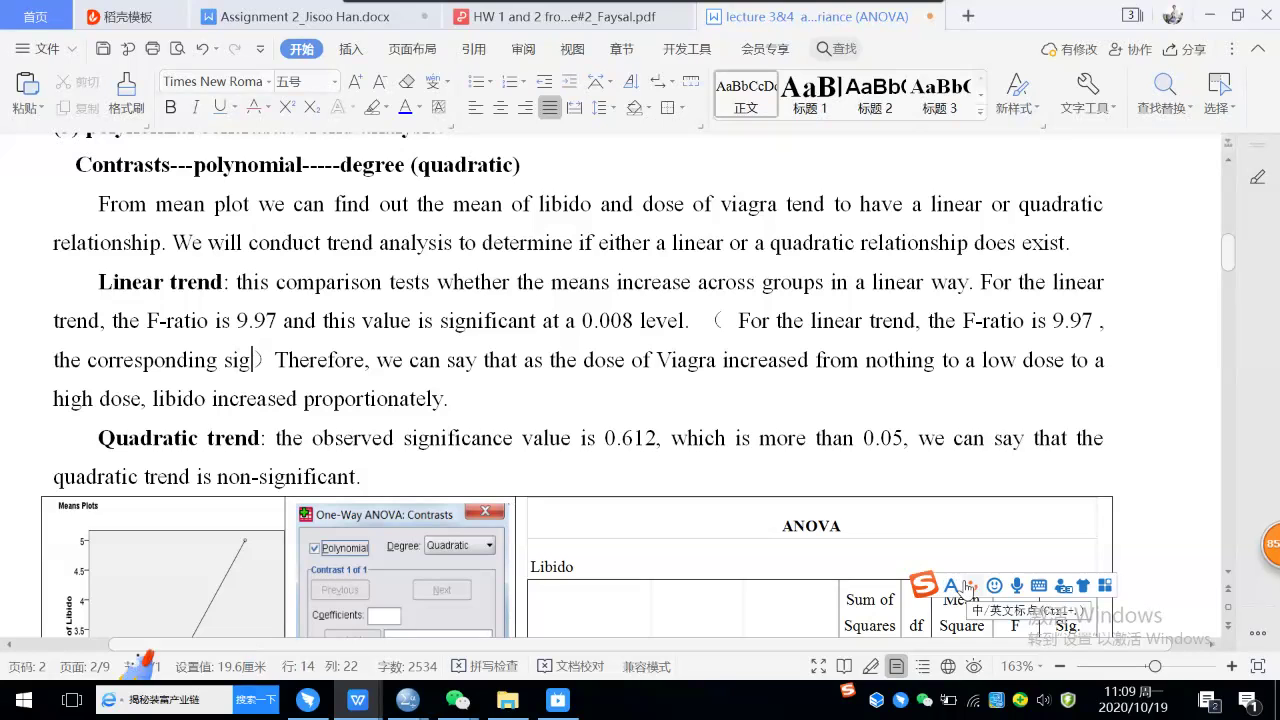
type(".")
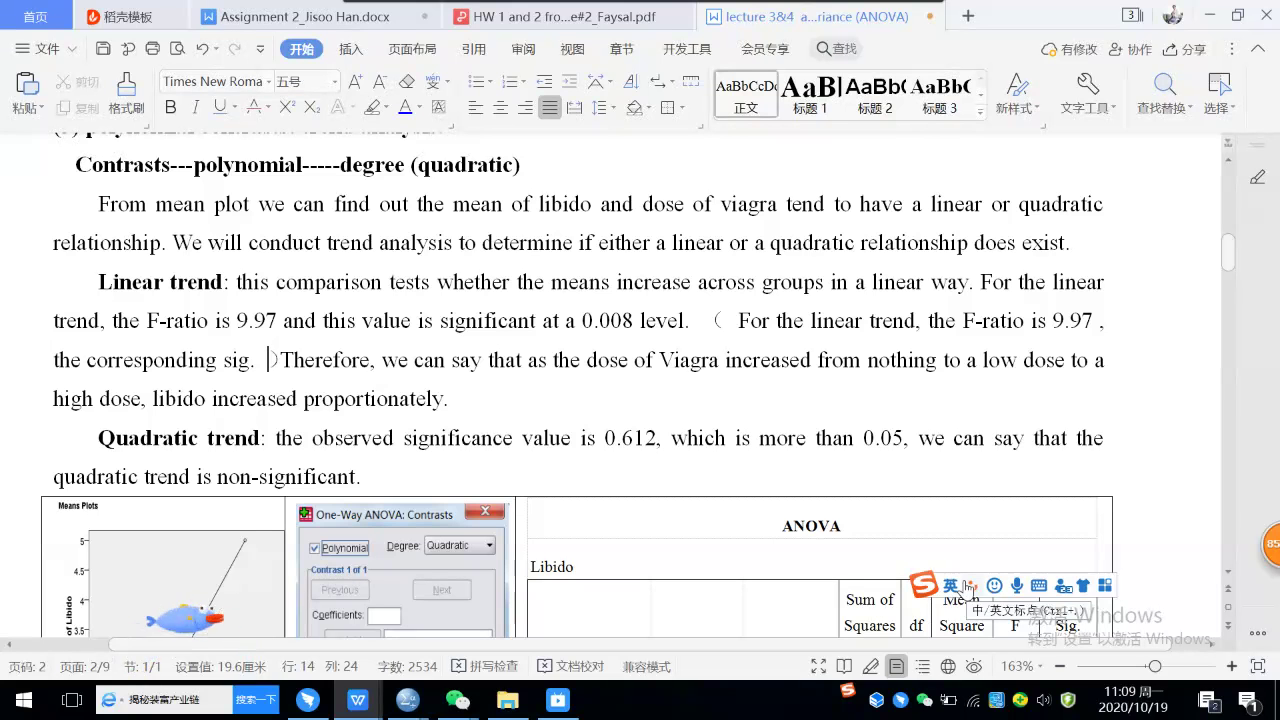
type("ig. Is 0.00")
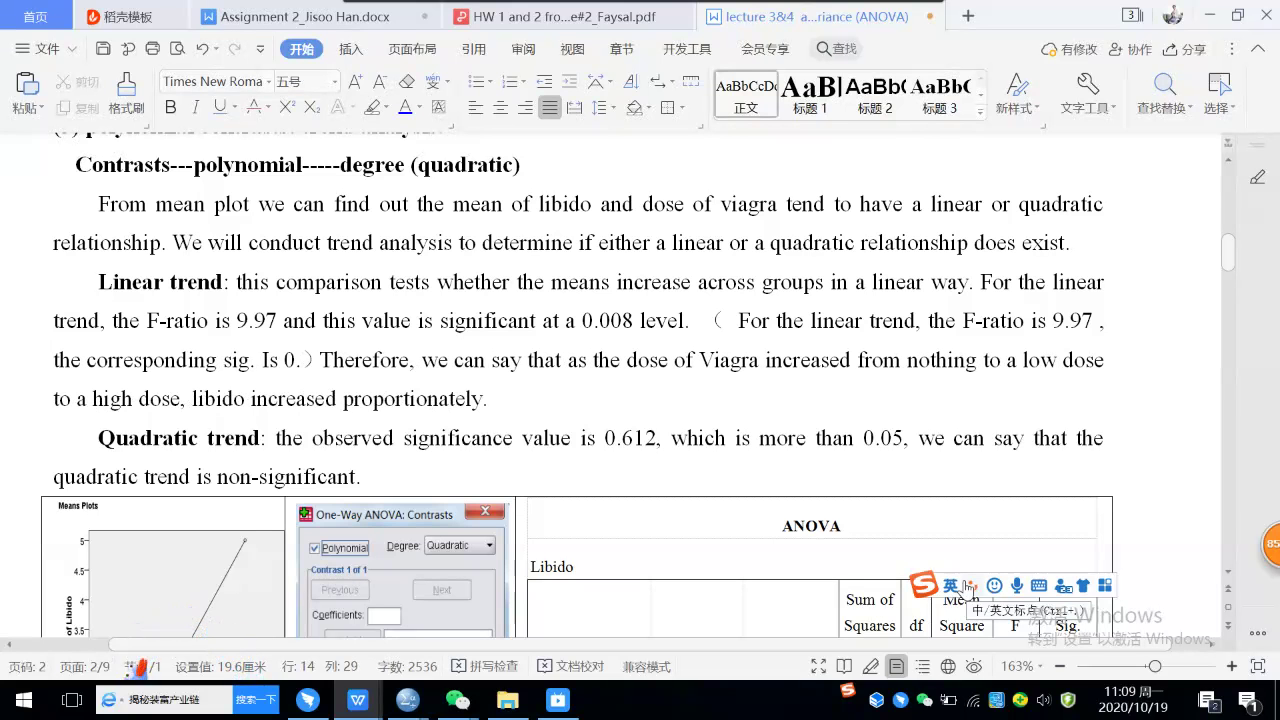
type("8")
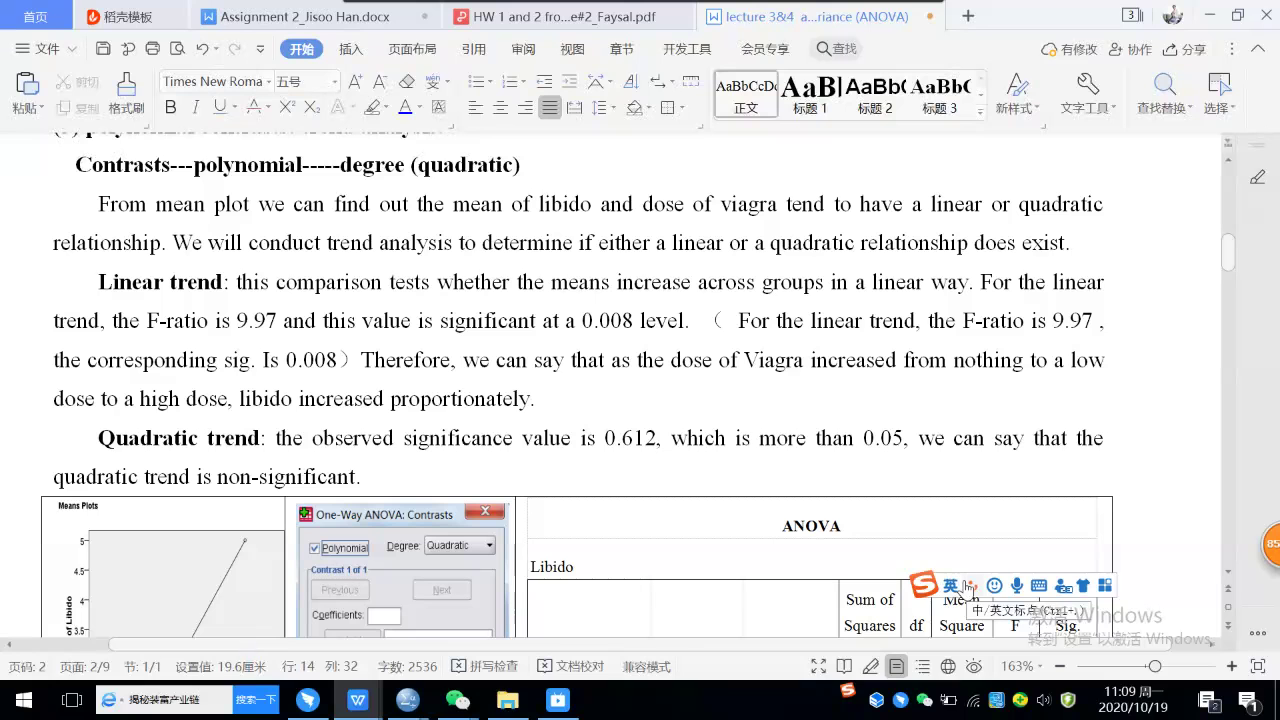
type("<")
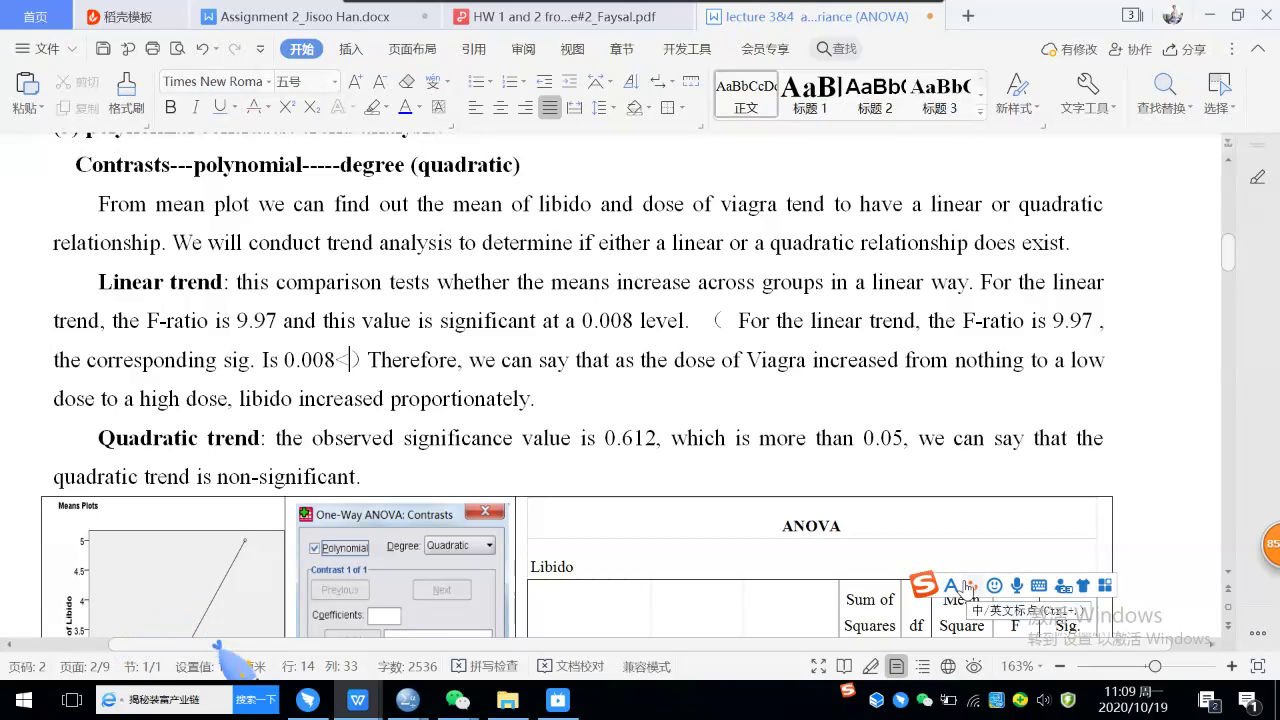
type("0.05")
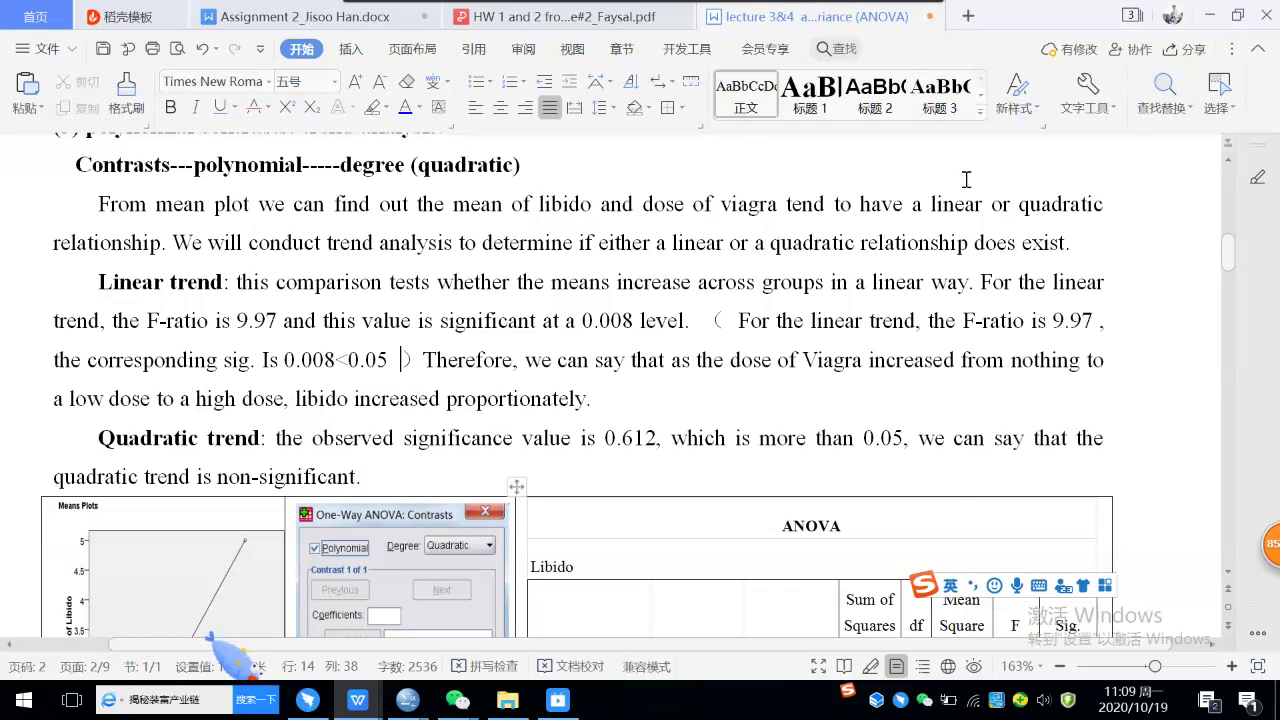
Finish the parenthetical note with ", hence, the linear trend is significant"
key("BackSpace")
type(", henc")
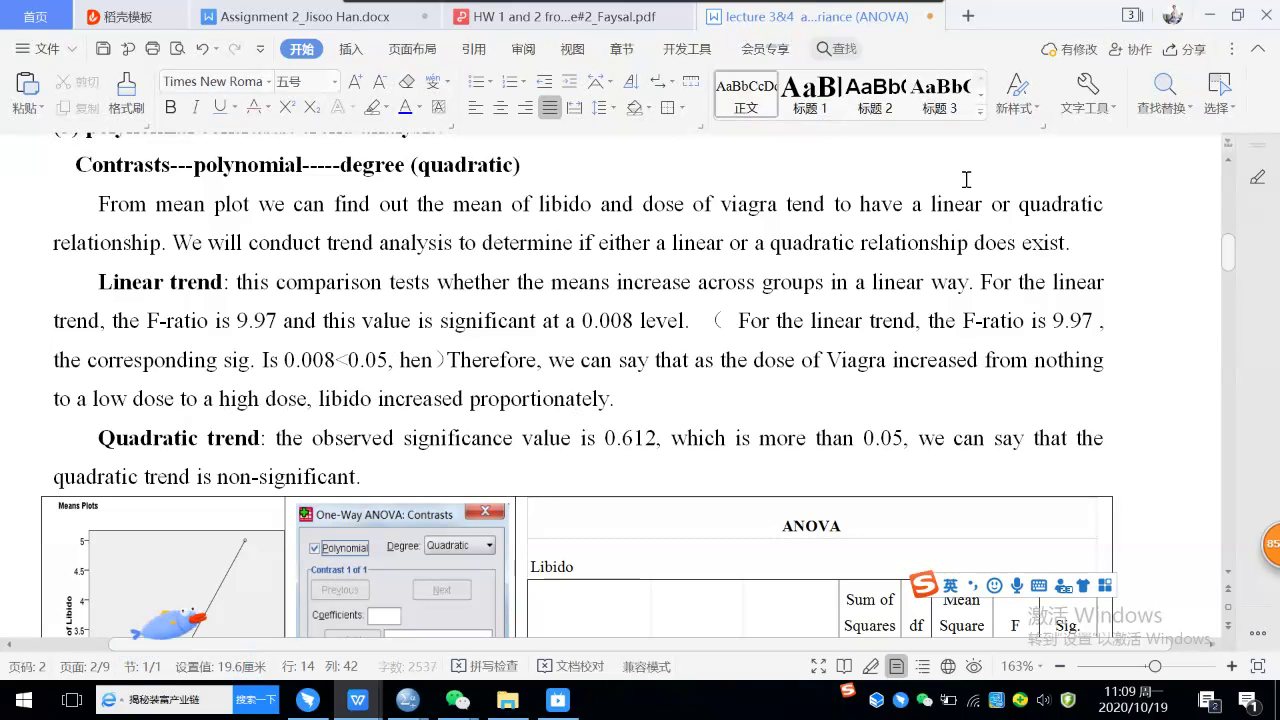
type("e, th")
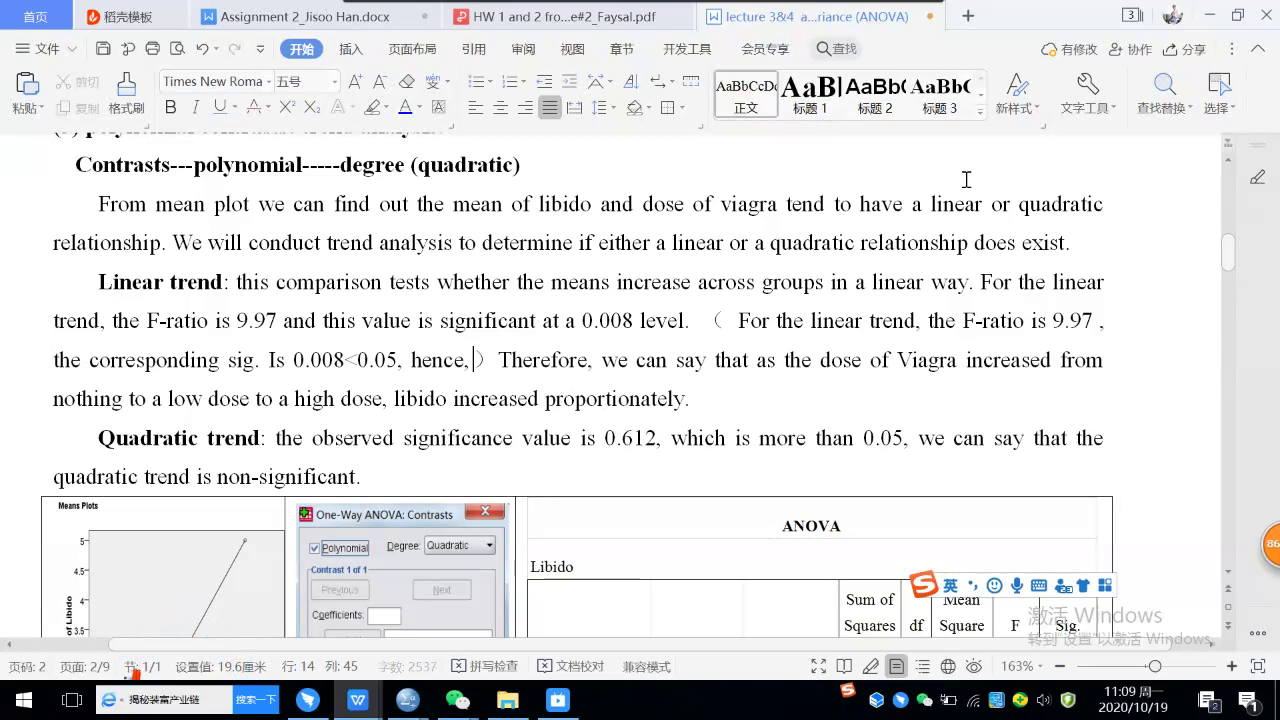
type("e lin")
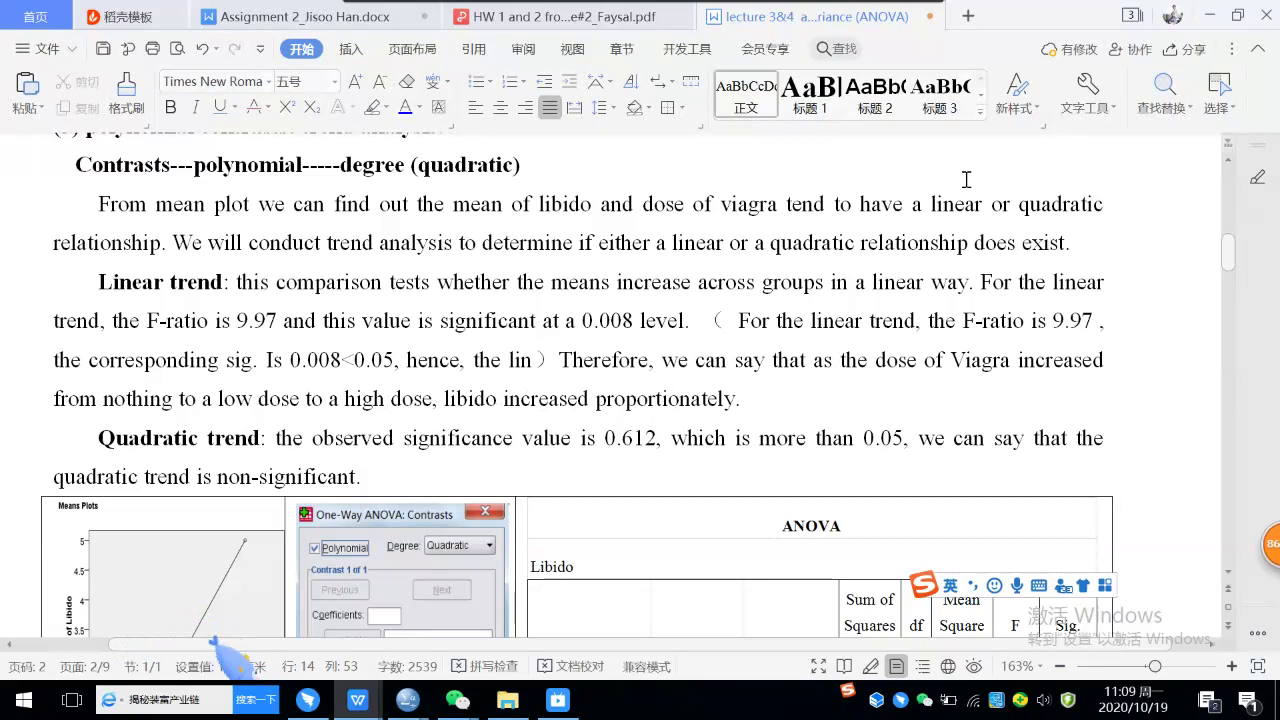
type("ear trend")
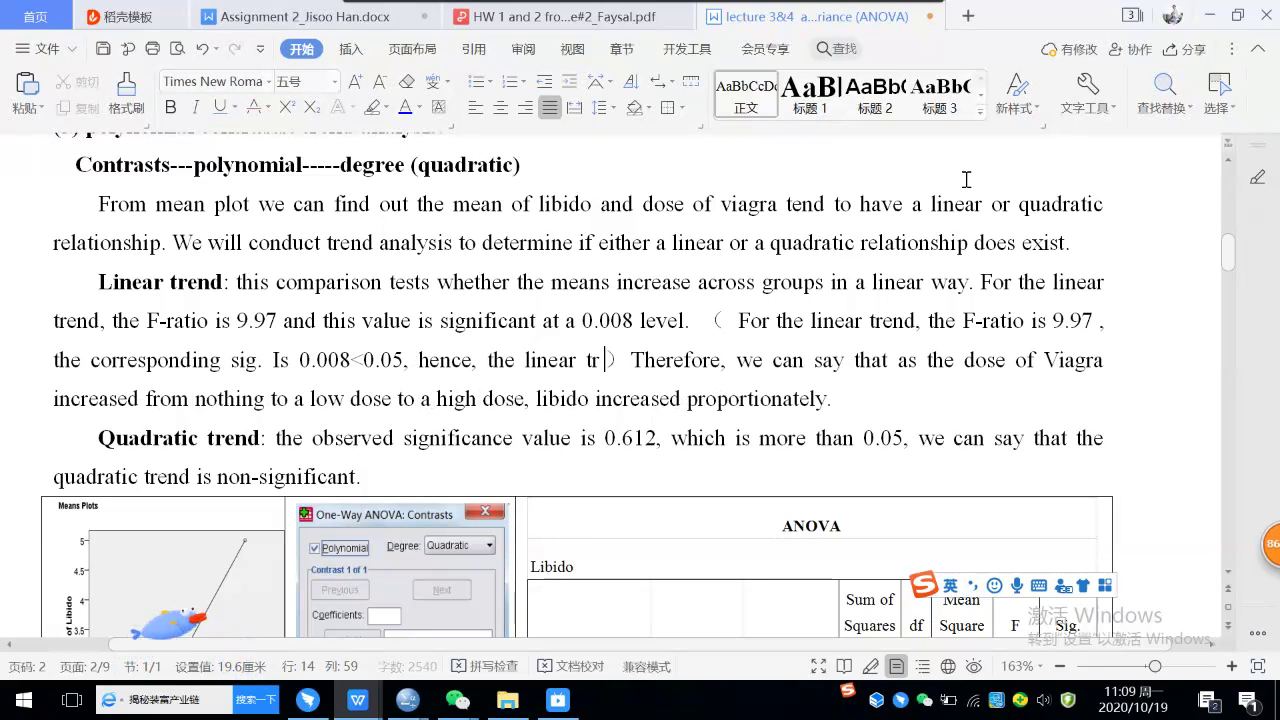
type(" is si")
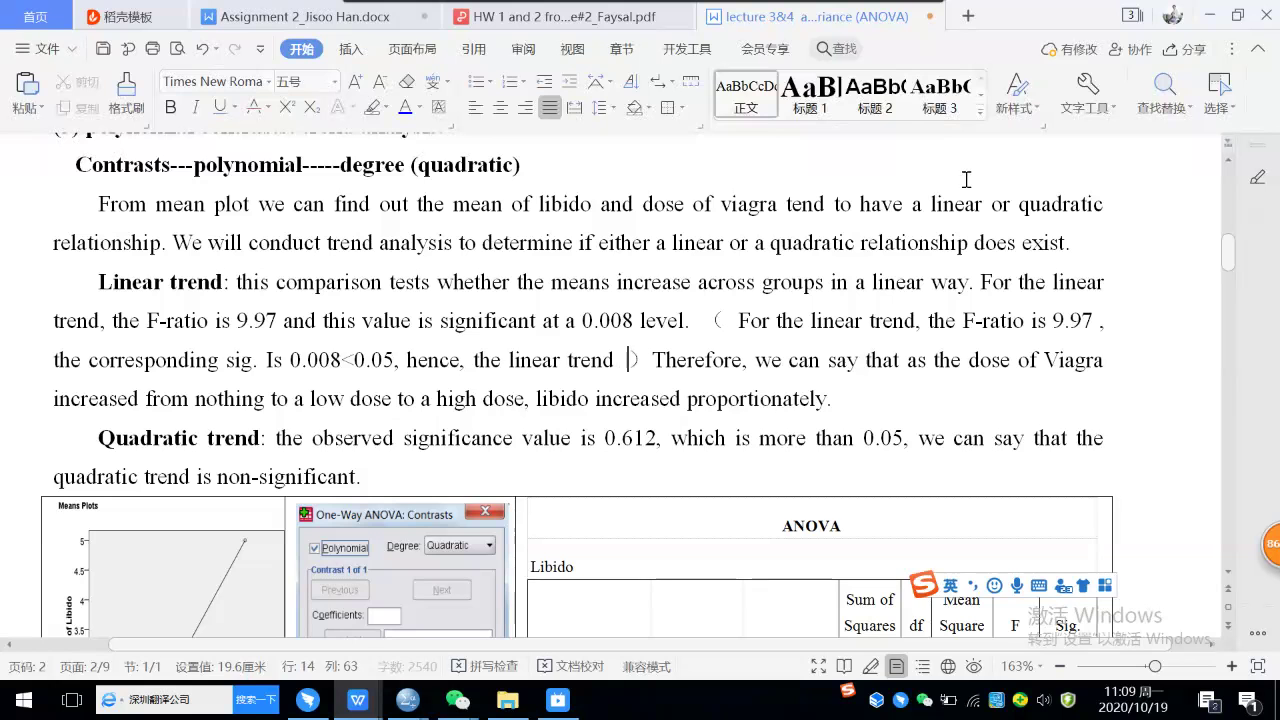
type("g")
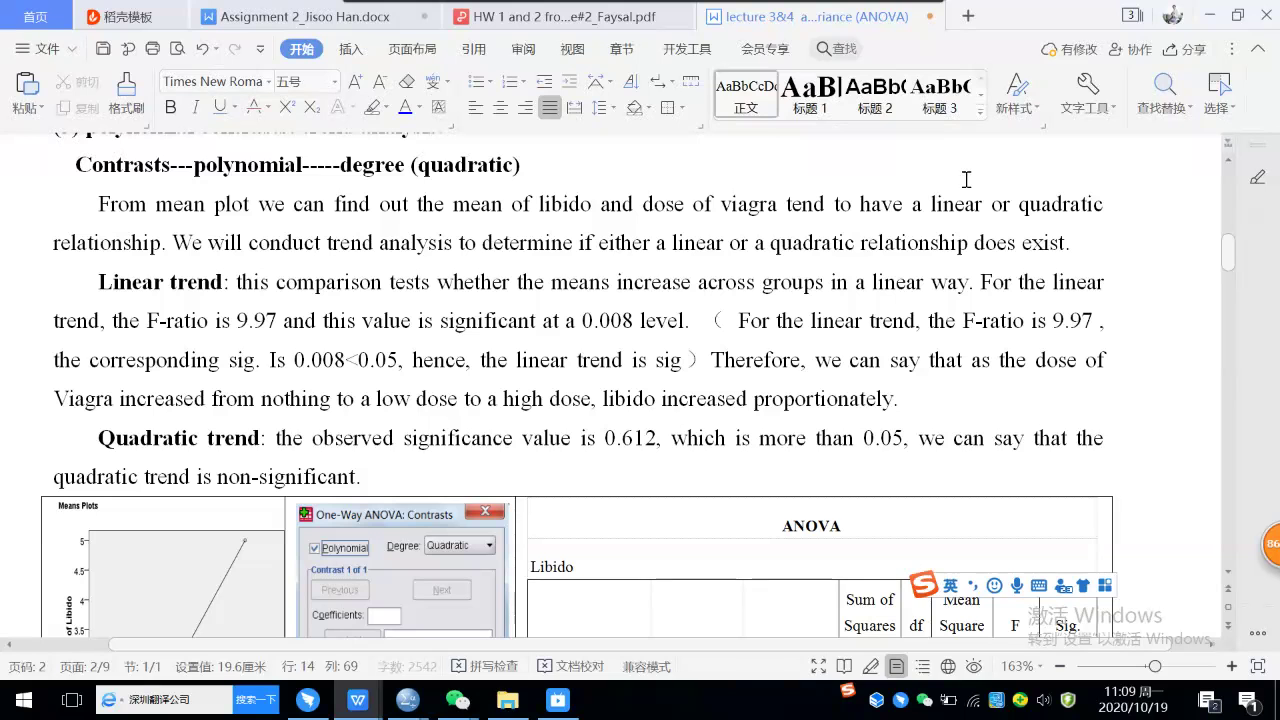
type("n")
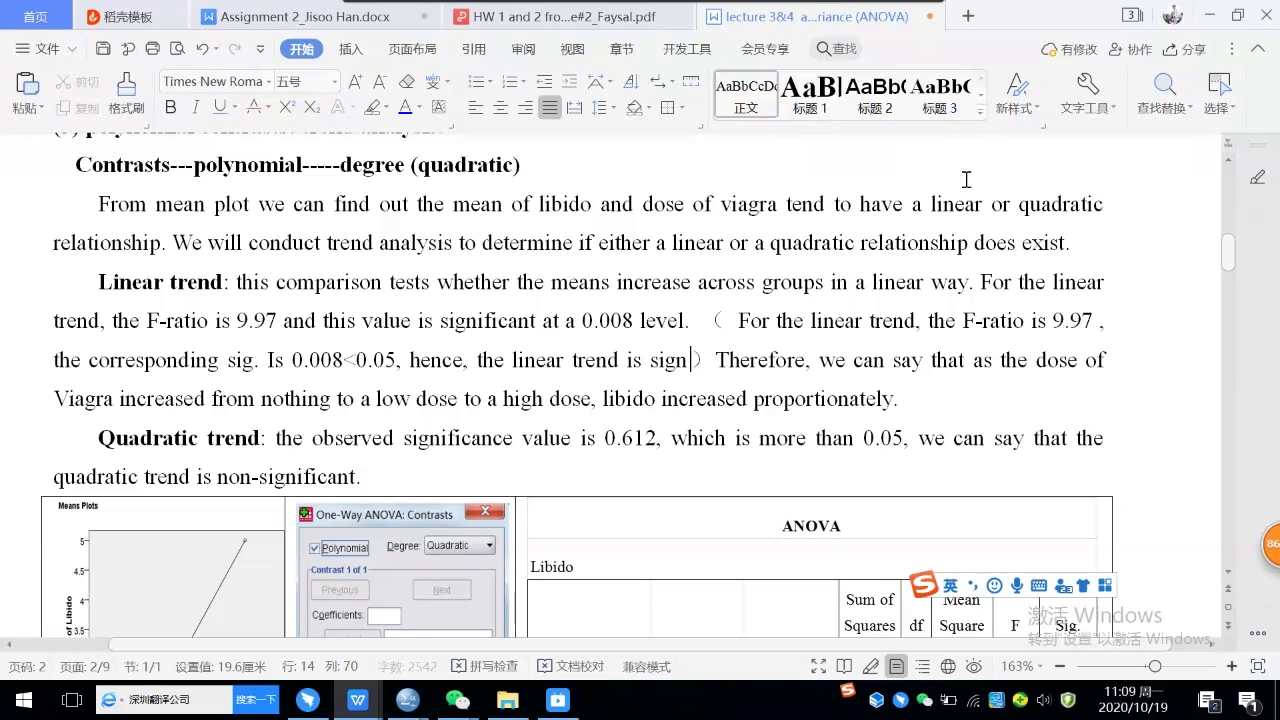
type("ificant")
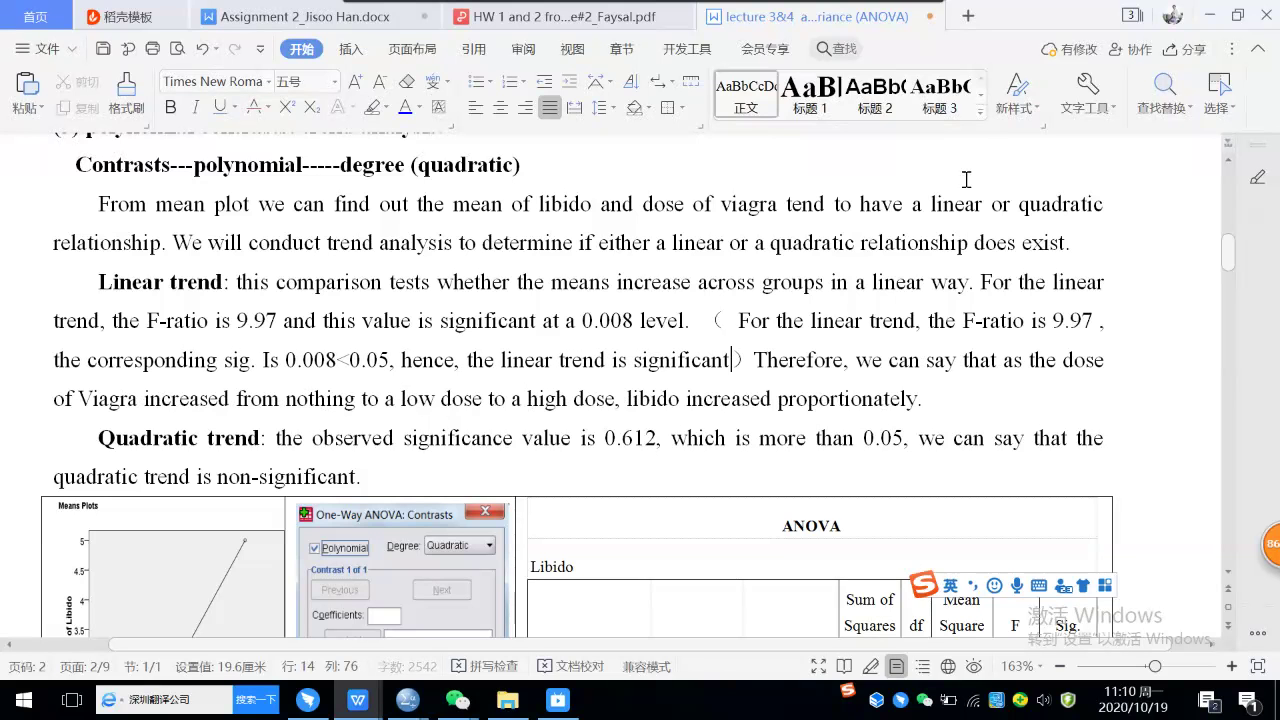
left_click(761, 358)
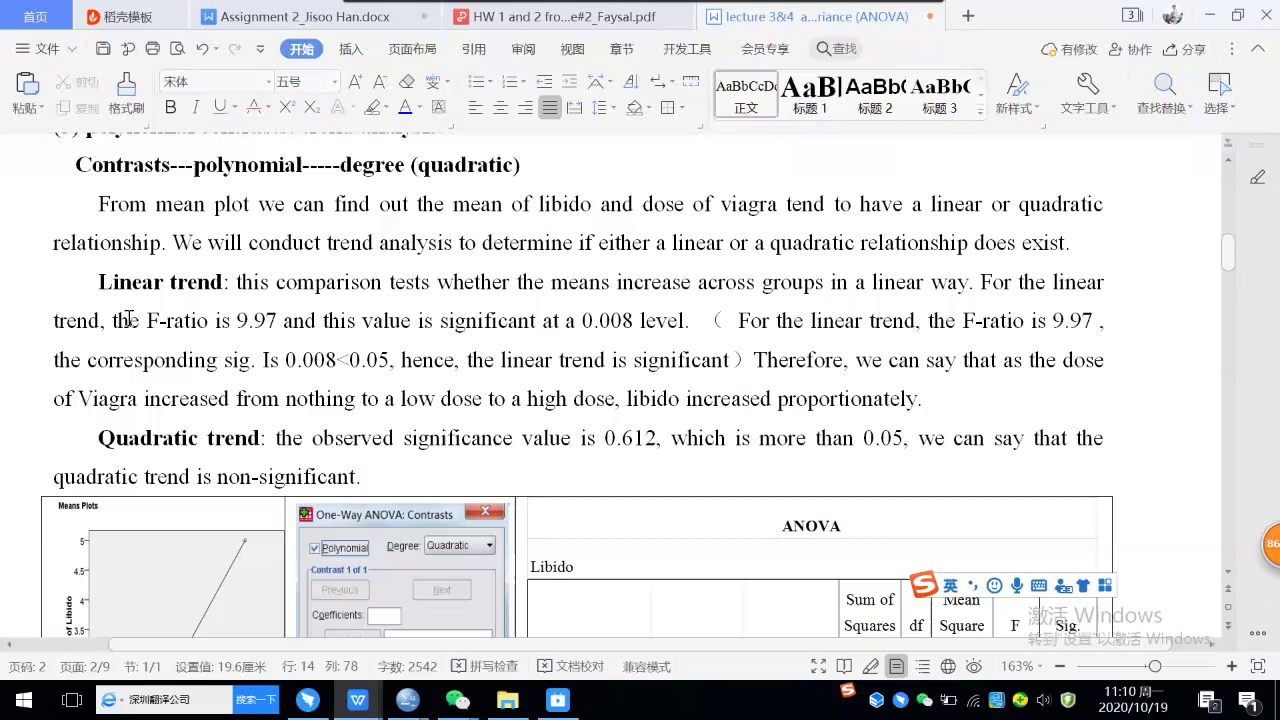
Colour "the F-ratio is 9.97 and this value is significant at a 0.008 level" blue, and underline the note from "the F-ratio" to "significant"
left_click_drag(113, 321, 688, 327)
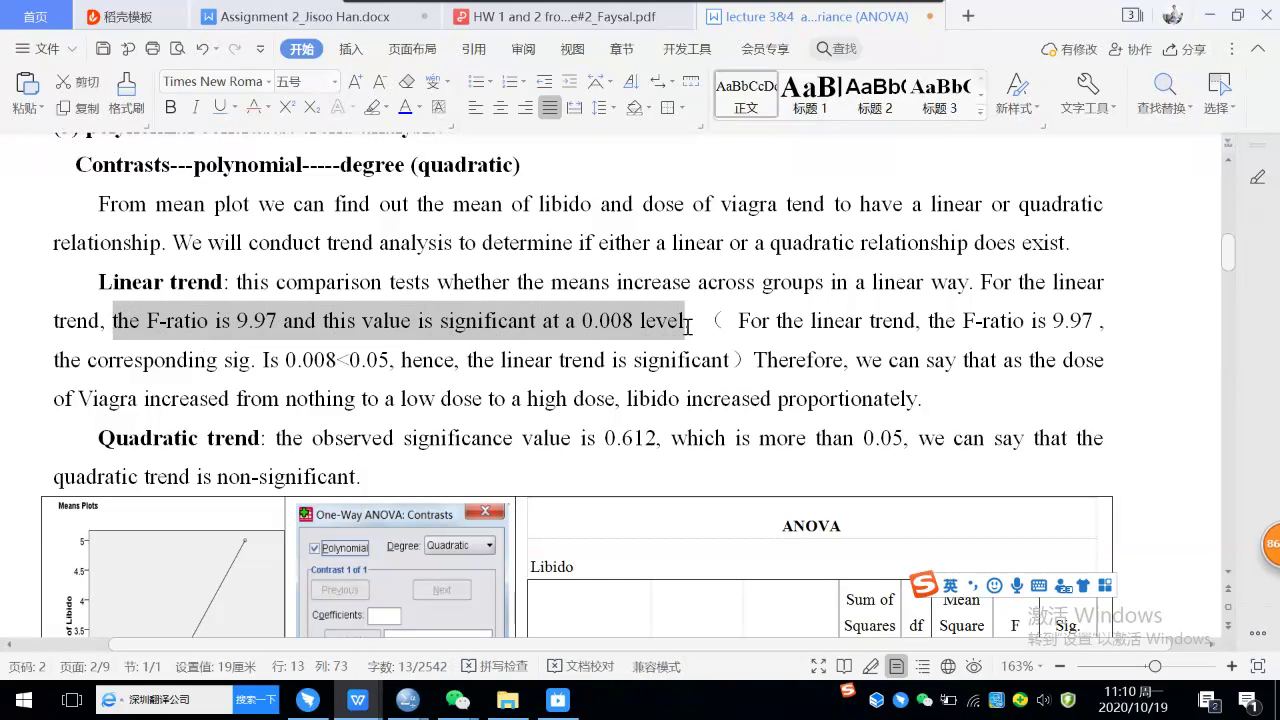
left_click(405, 107)
left_click_drag(929, 321, 730, 362)
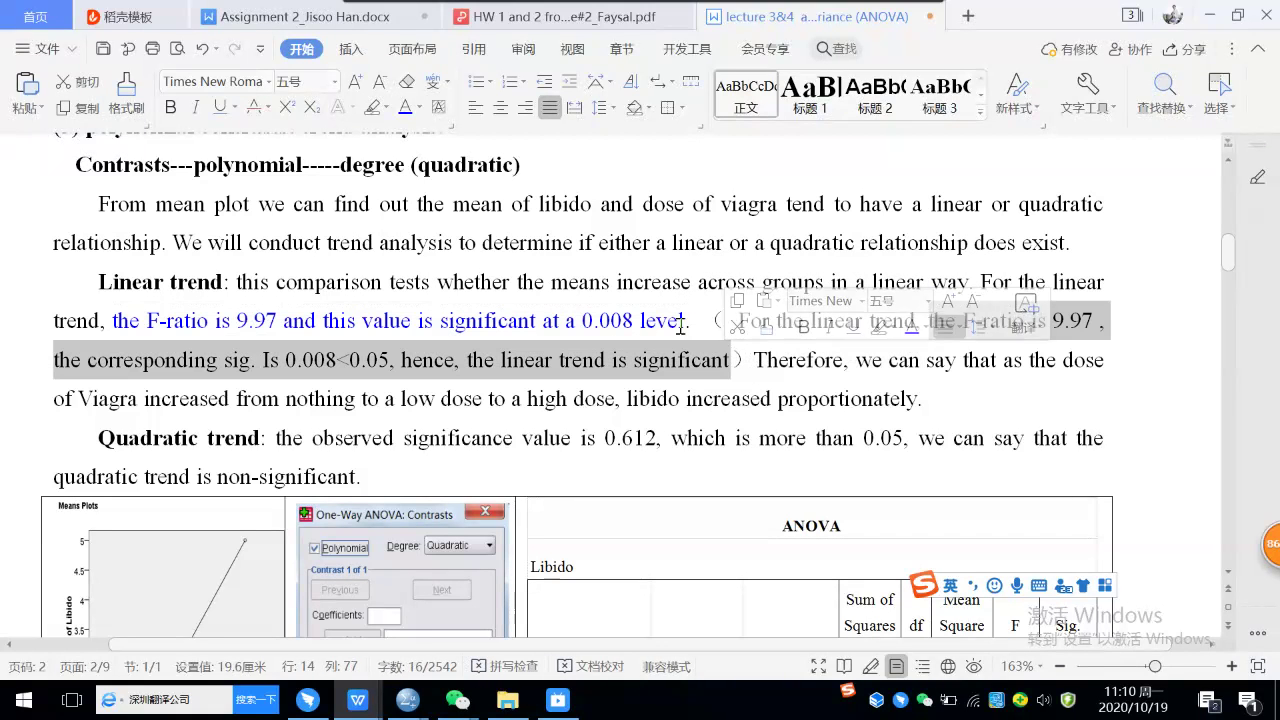
left_click(219, 107)
Review the Quadratic trend paragraph together with the means plot and the ANOVA table below it
left_click(705, 437)
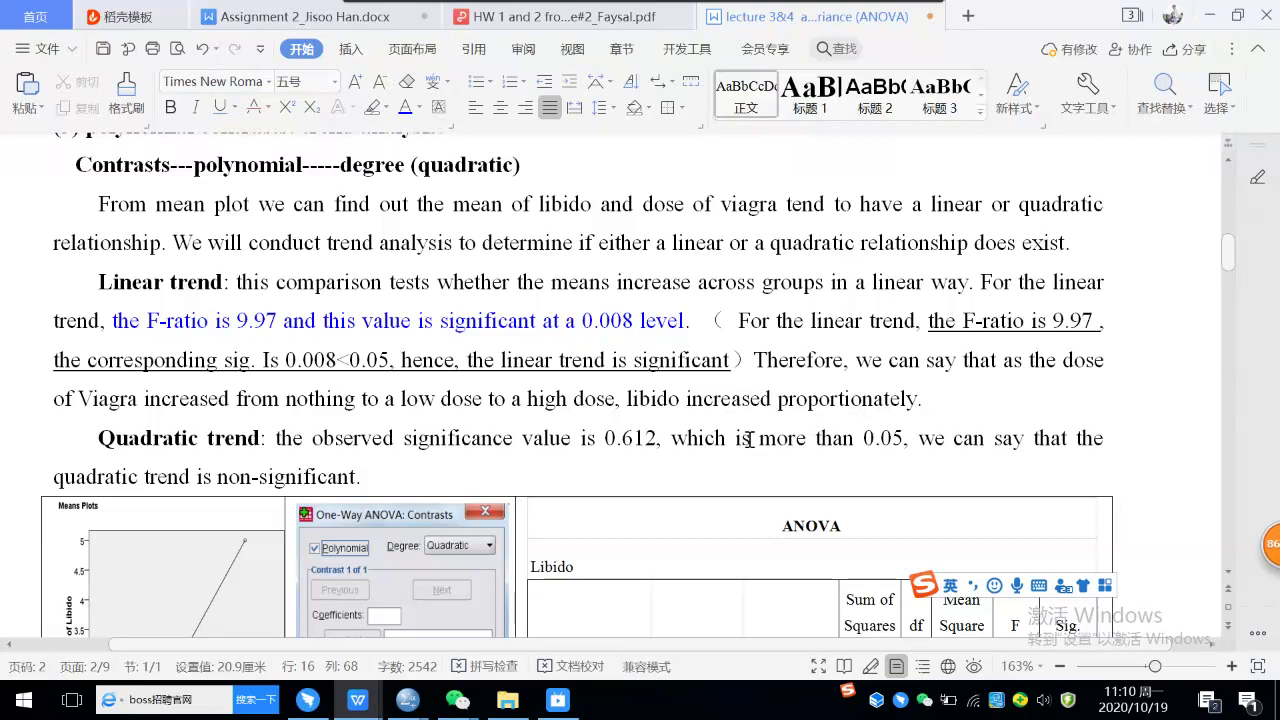
scroll(750, 438, "down", 1)
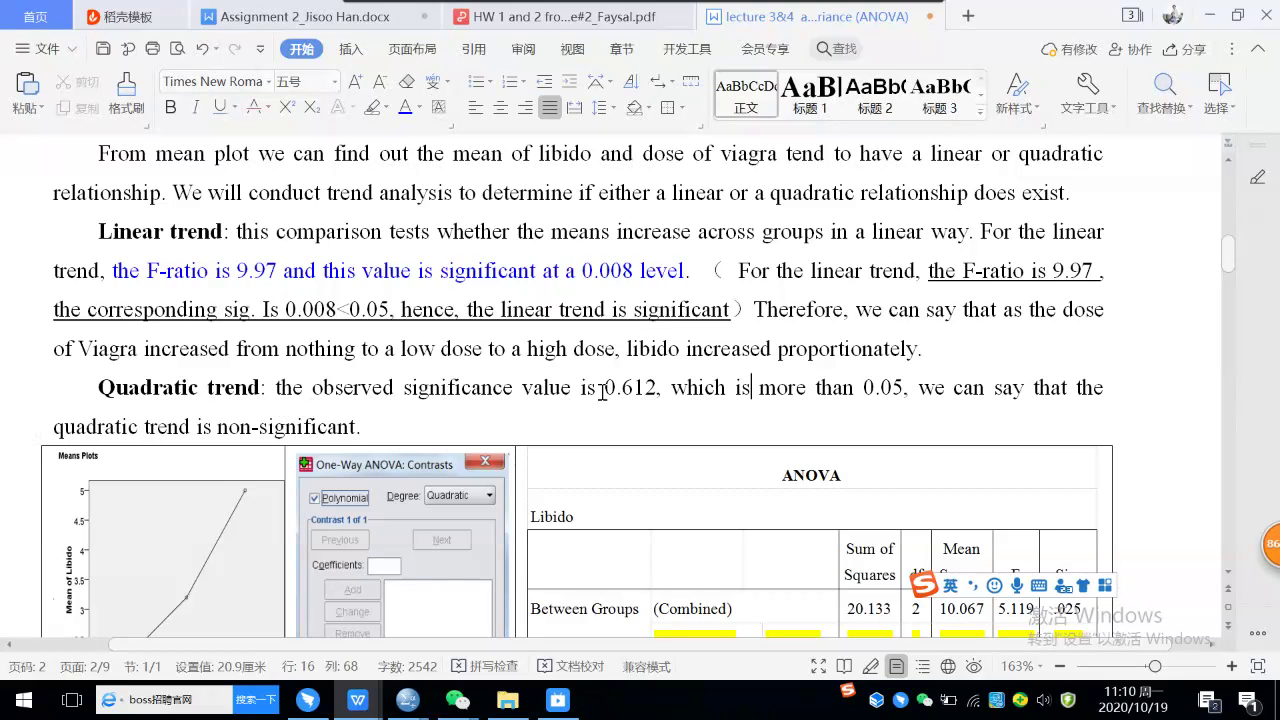
scroll(602, 390, "down", 1)
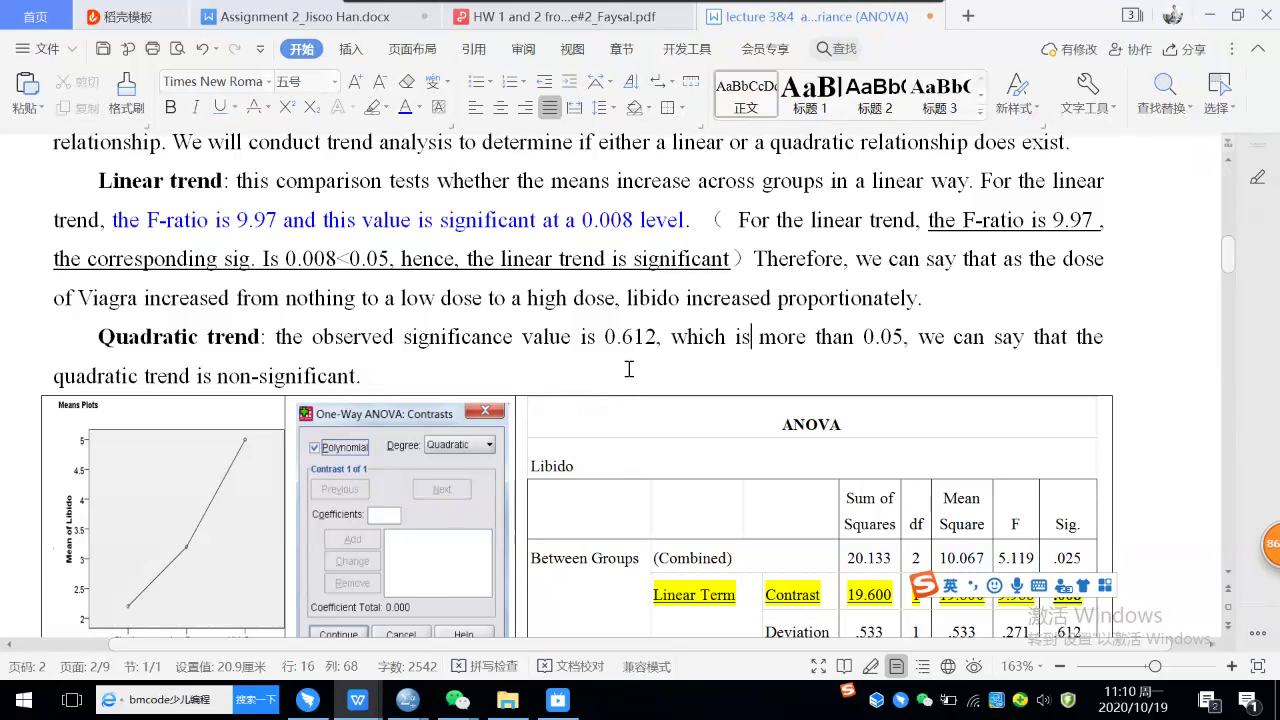
scroll(629, 370, "down", 1)
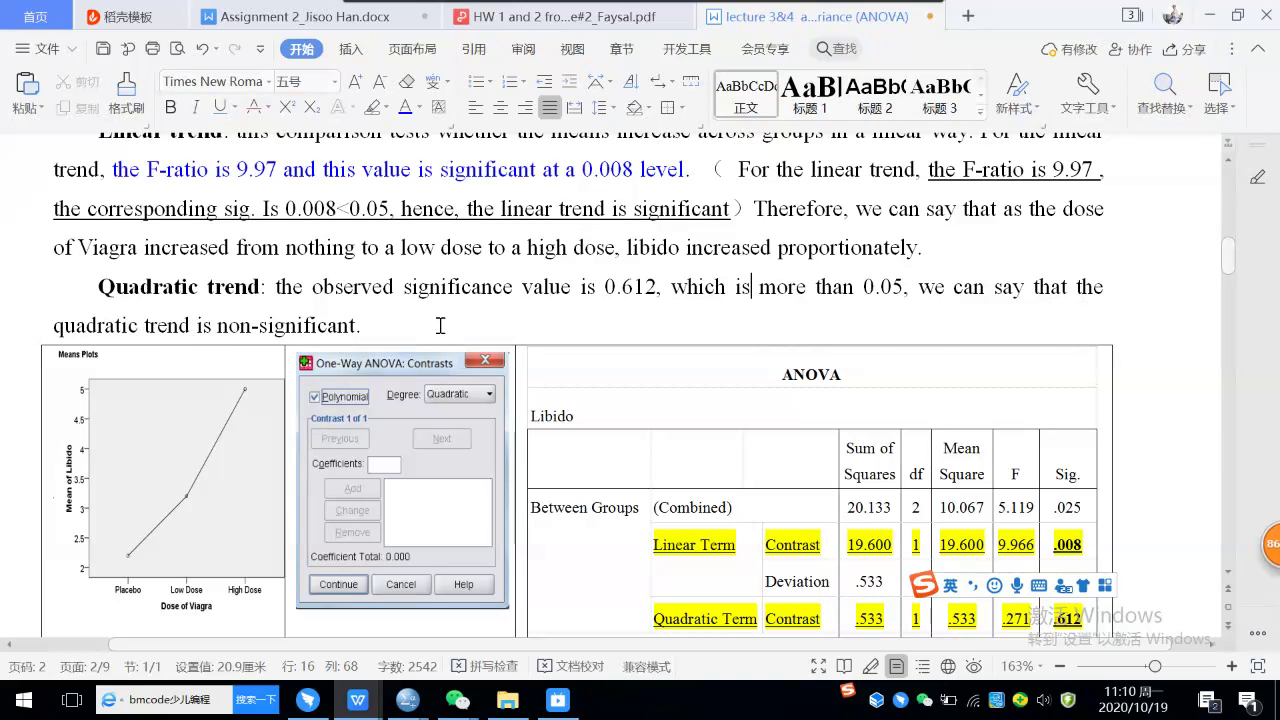
scroll(440, 325, "down", 3)
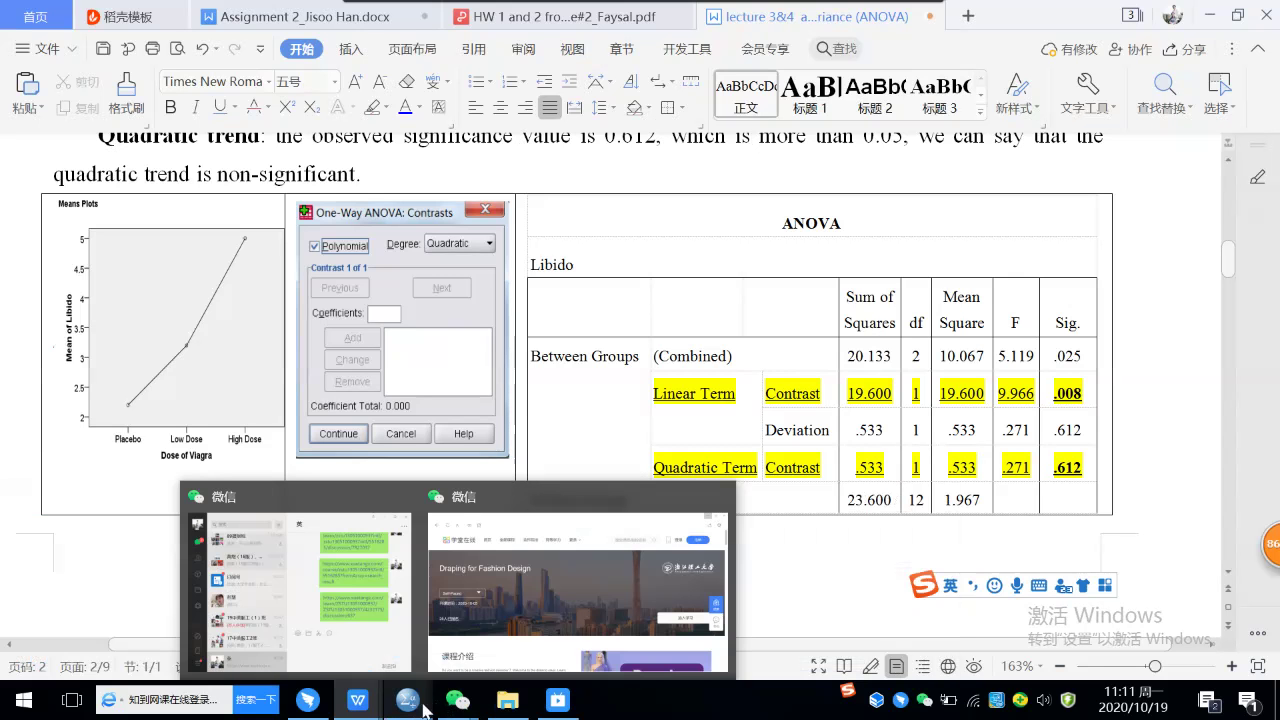
Switch to the SPSS statistics 2020 group chat in DingTalk and send the message "understand?"
mouse_move(310, 703)
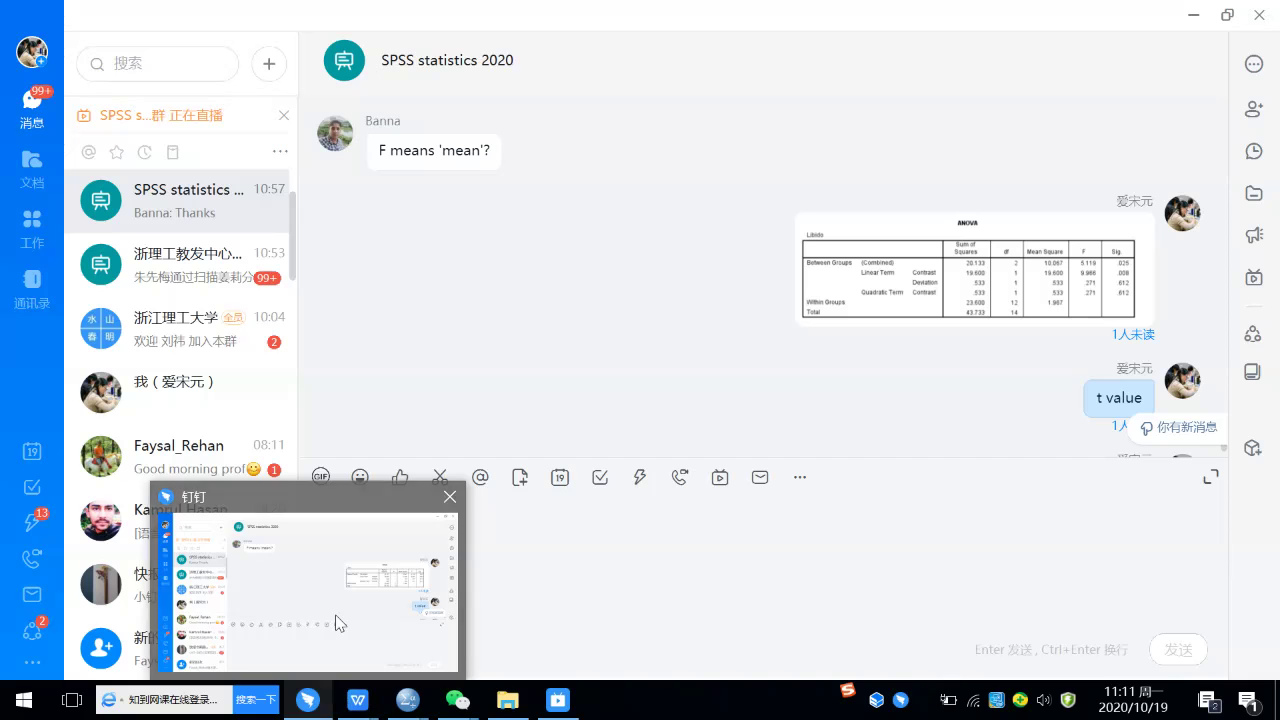
left_click(337, 620)
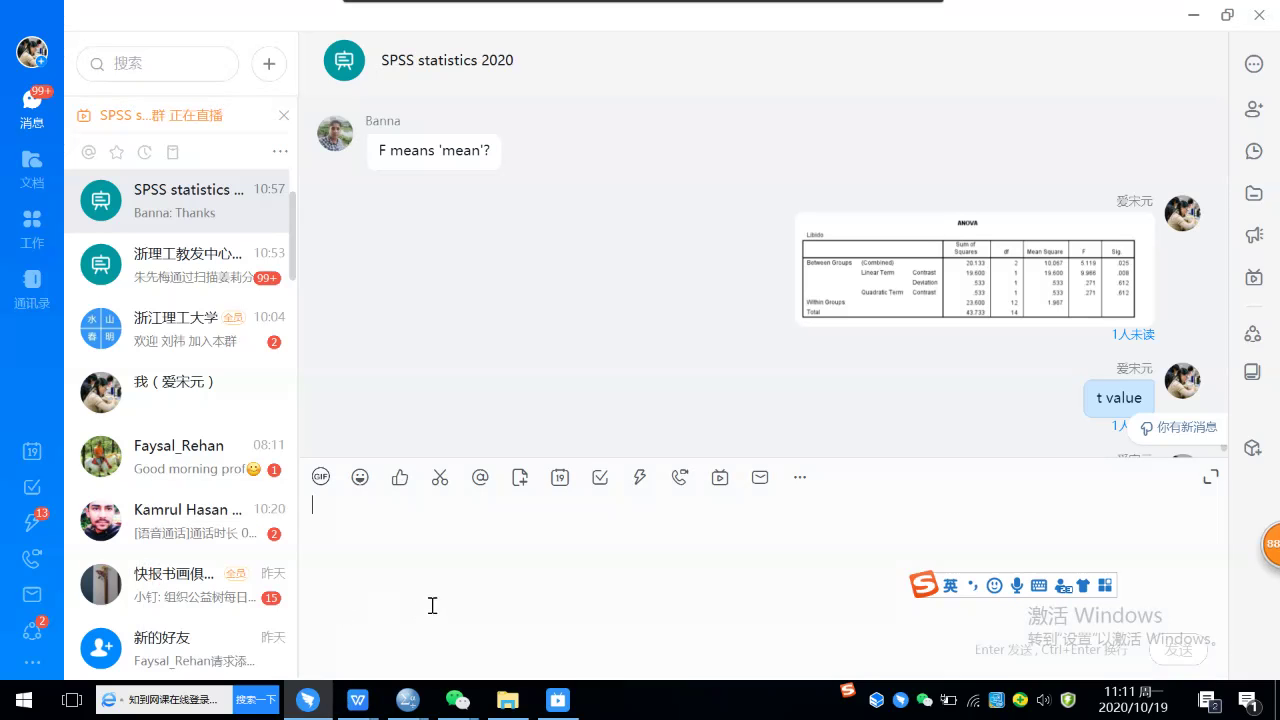
type("understand?")
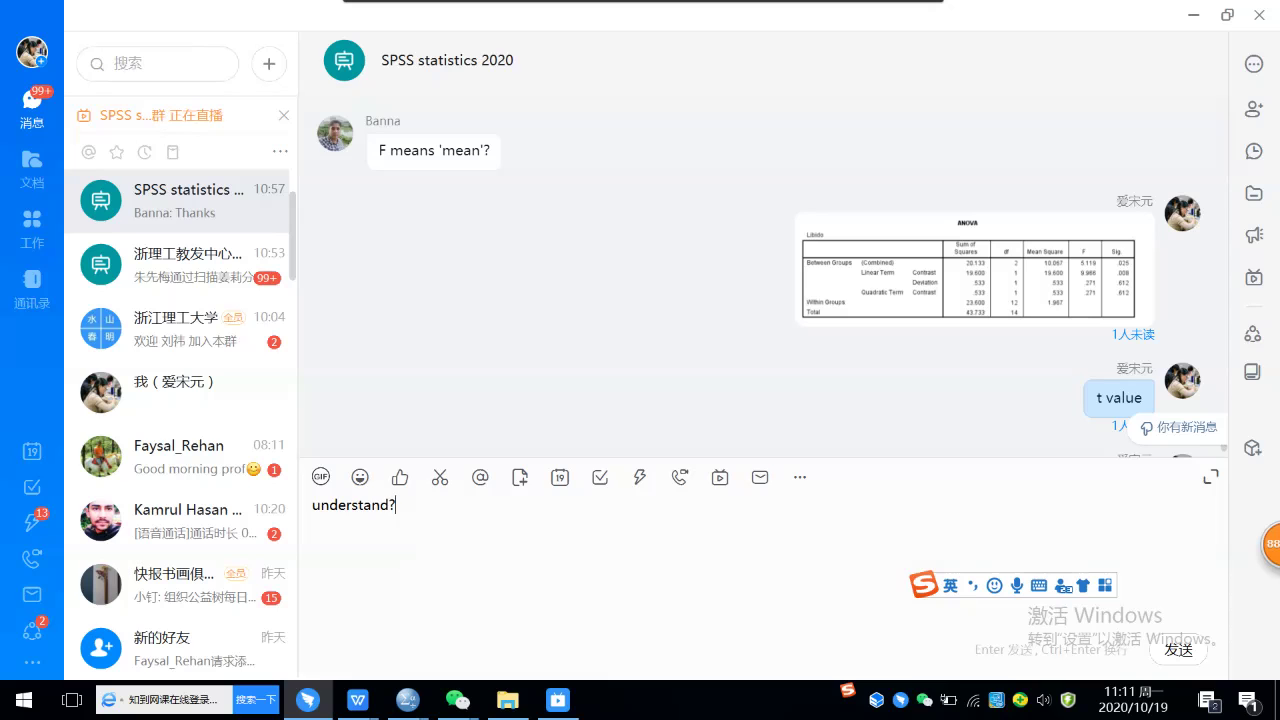
key("Return")
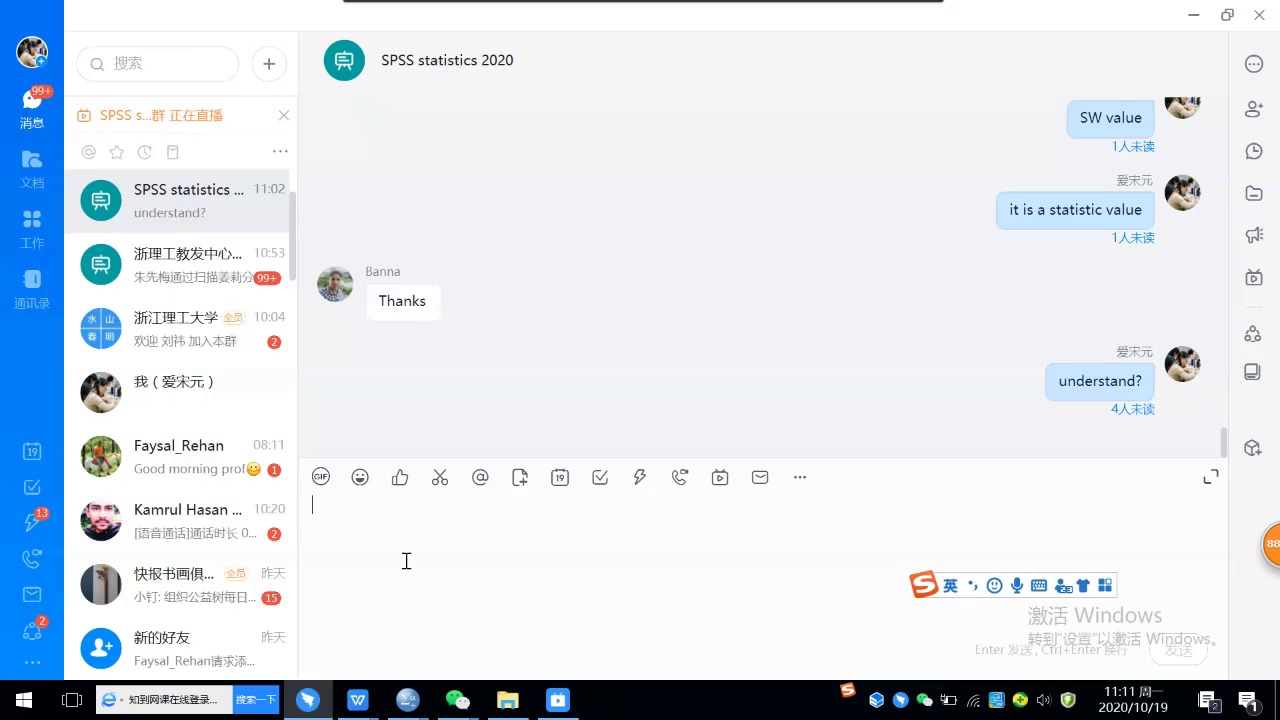
type("can")
key("BackSpace")
key("BackSpace")
key("BackSpace")
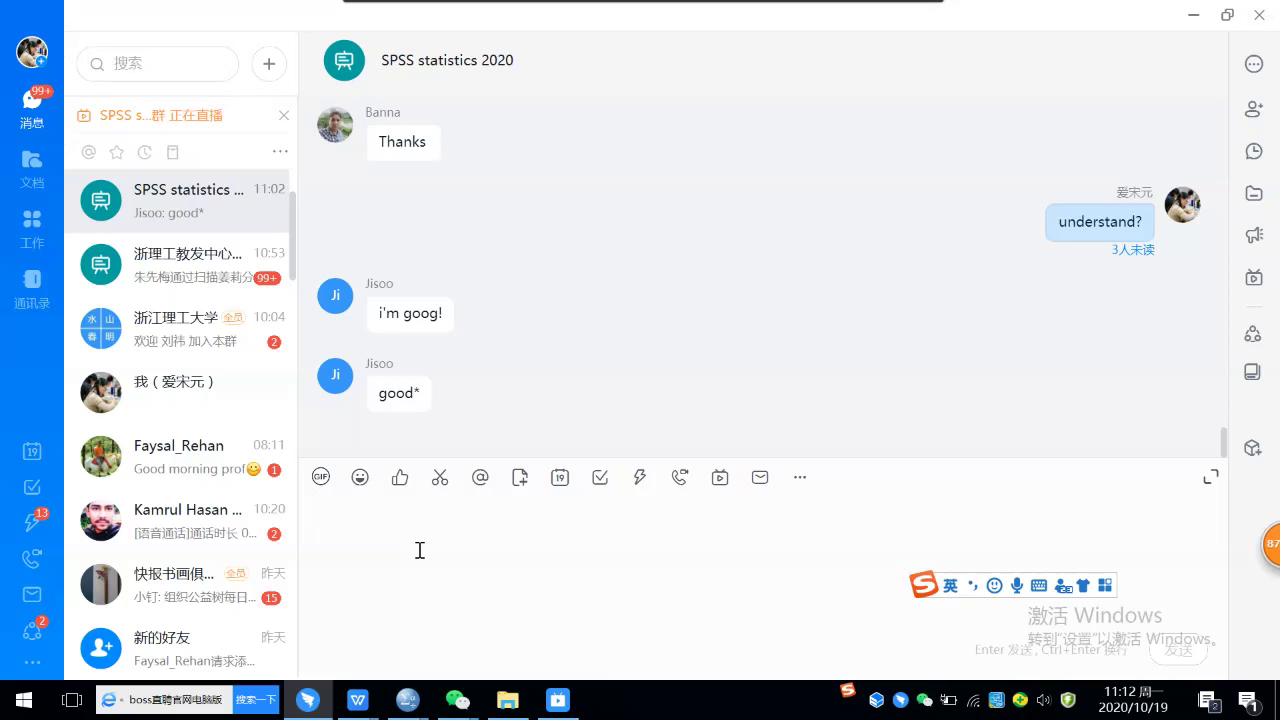
Return to the lecture 3&4 analysis of variance document in WPS
mouse_move(357, 705)
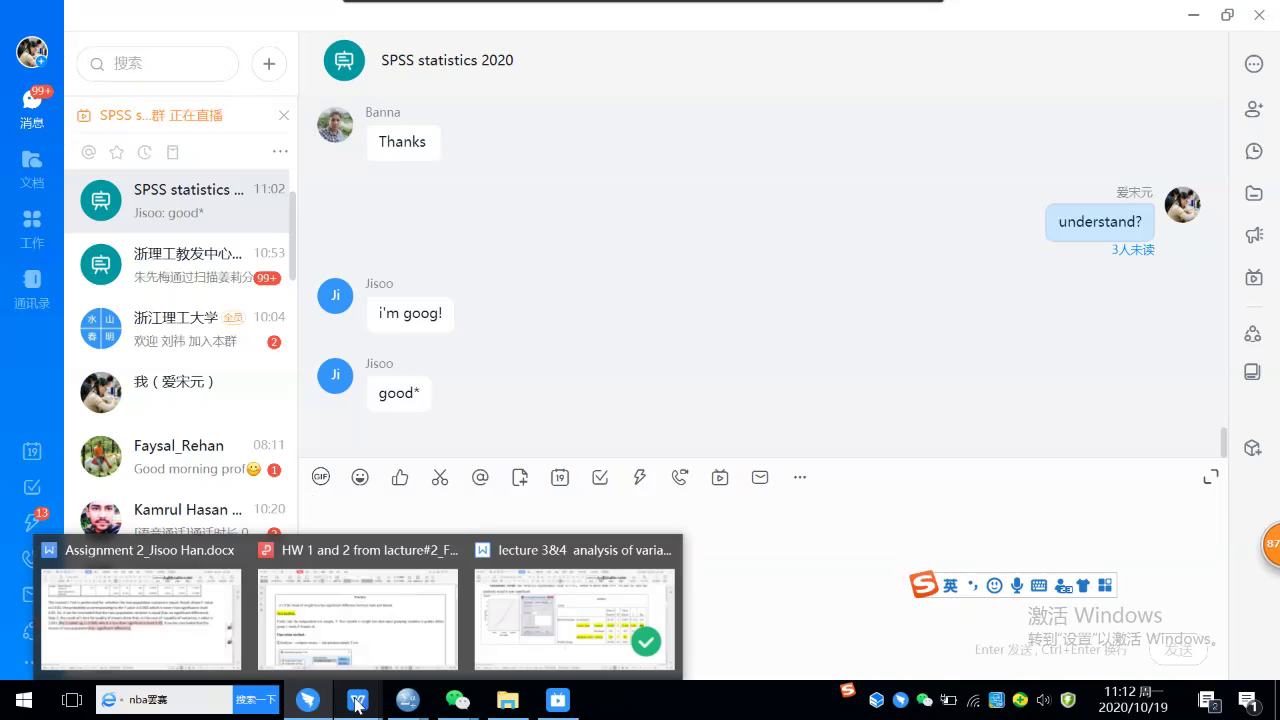
left_click(506, 628)
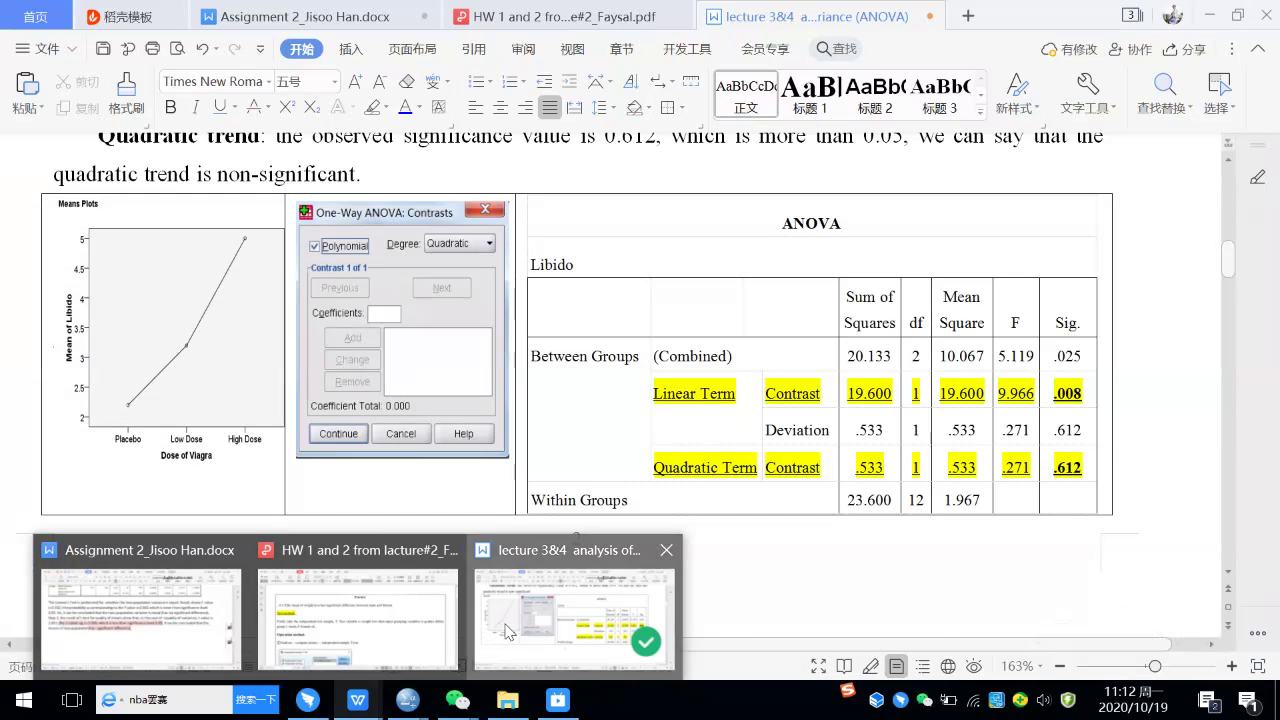
Review the post hoc test section: the Post Hoc Multiple Comparisons options, the guidance text and the table of suggested test methods
scroll(575, 515, "down", 5)
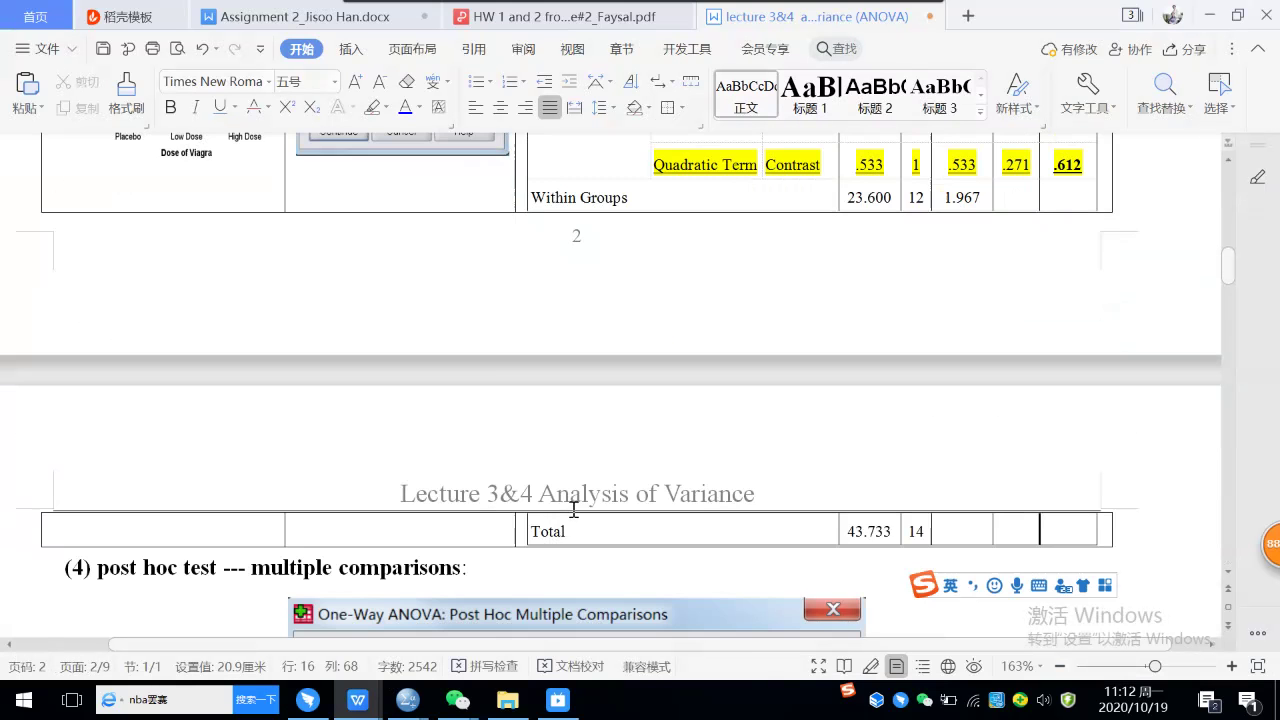
scroll(575, 515, "down", 1)
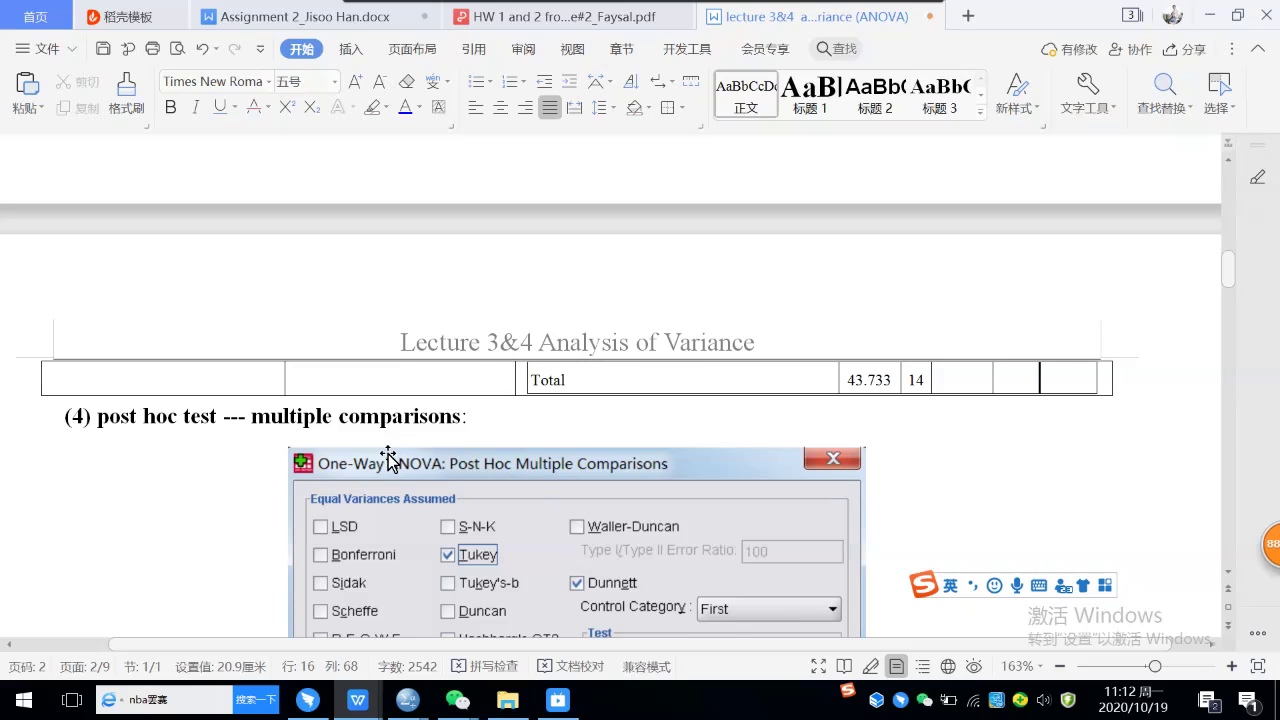
scroll(388, 460, "down", 1)
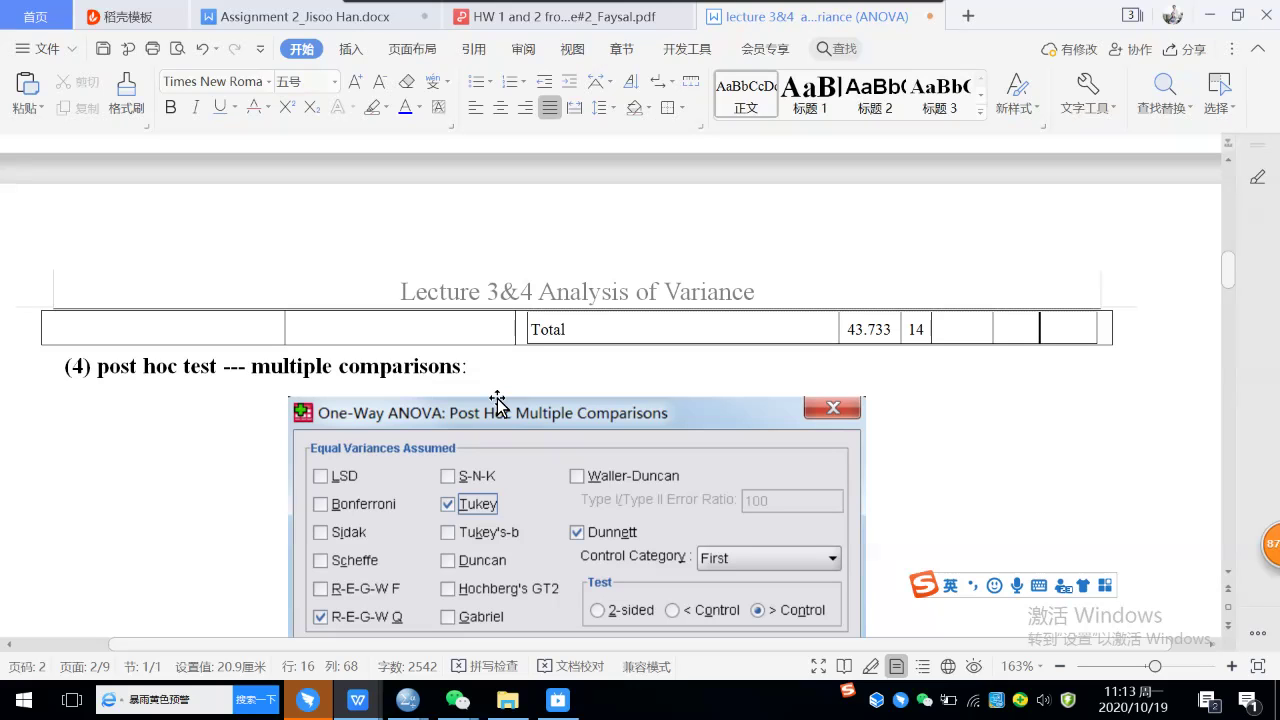
scroll(497, 403, "down", 1)
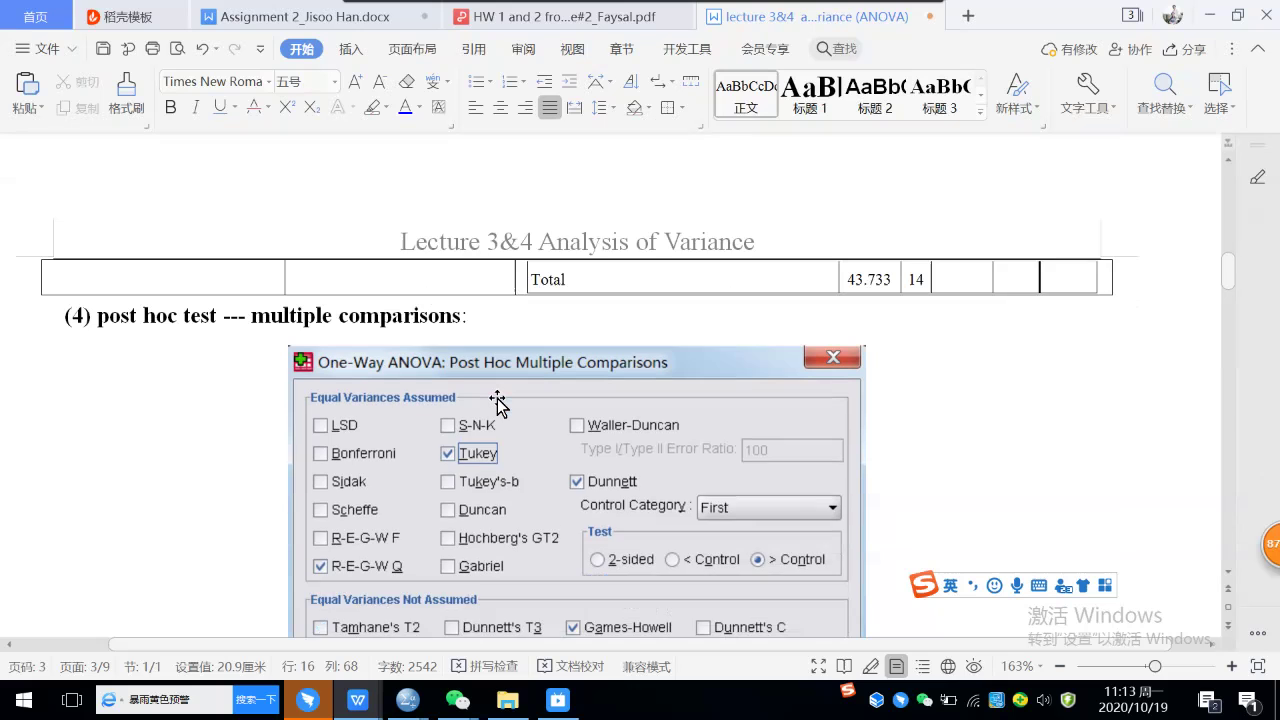
scroll(497, 403, "down", 2)
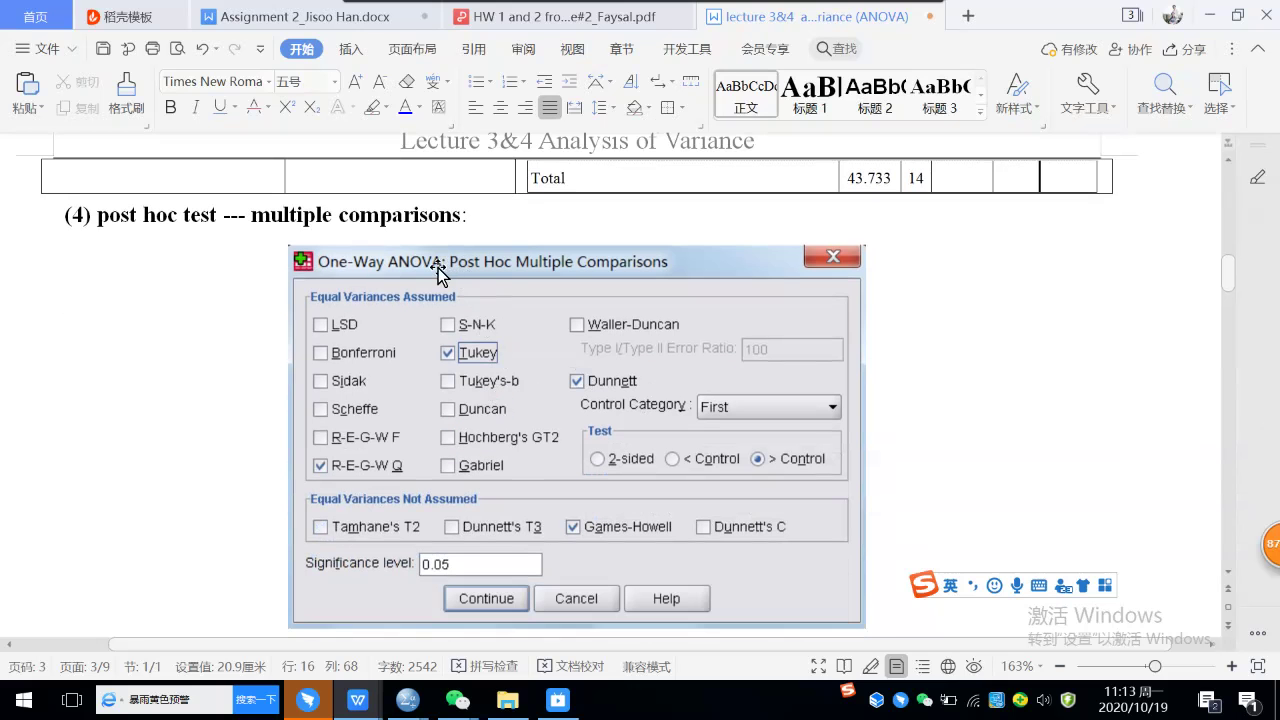
scroll(563, 290, "down", 1)
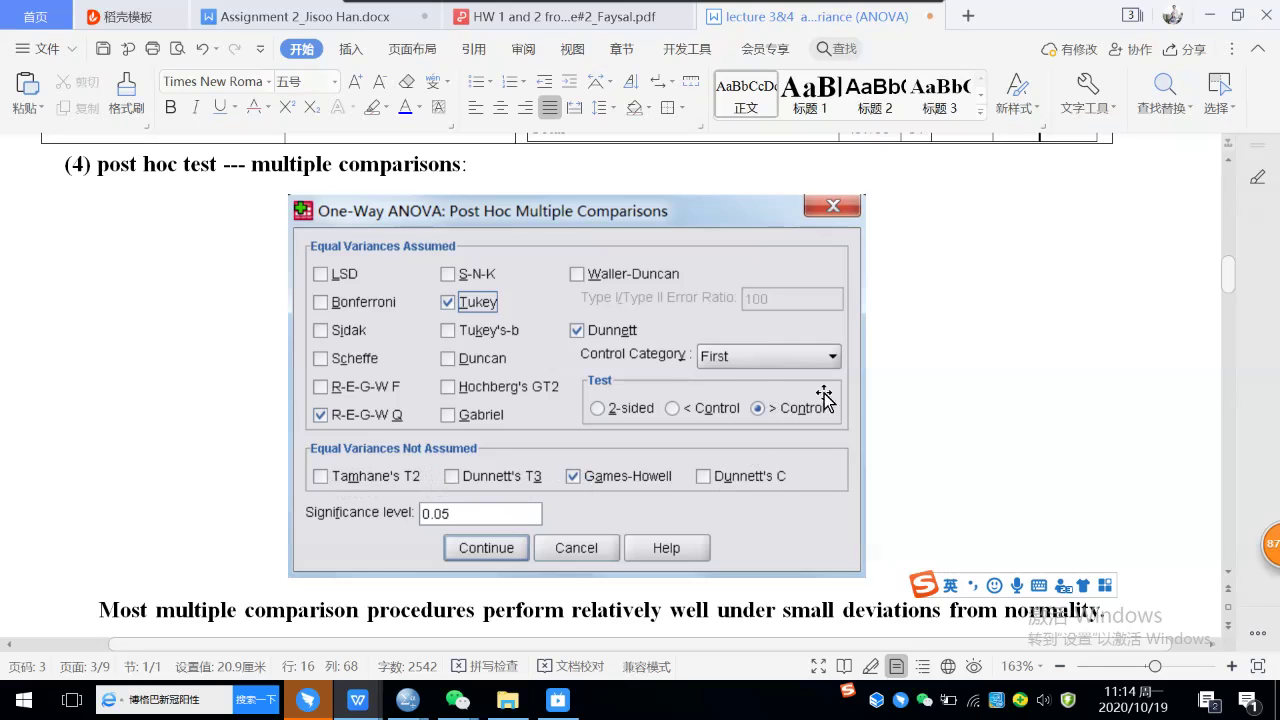
scroll(921, 385, "down", 2)
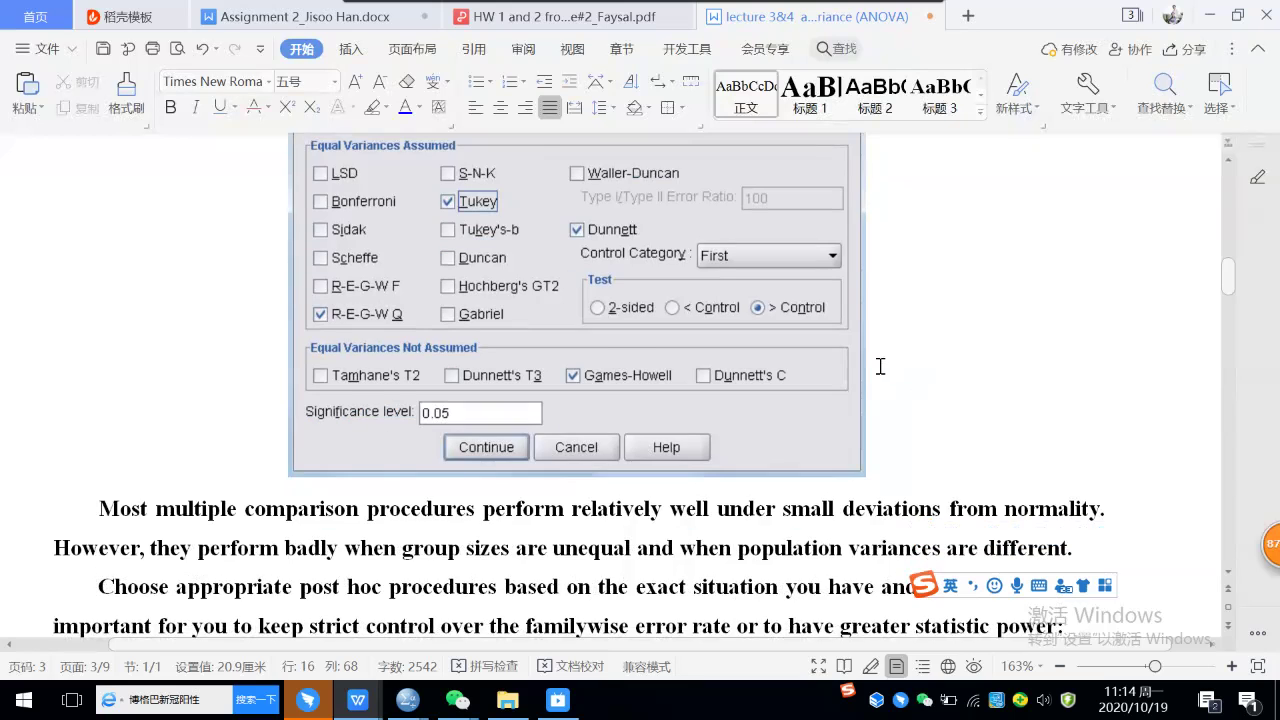
scroll(880, 367, "up", 1)
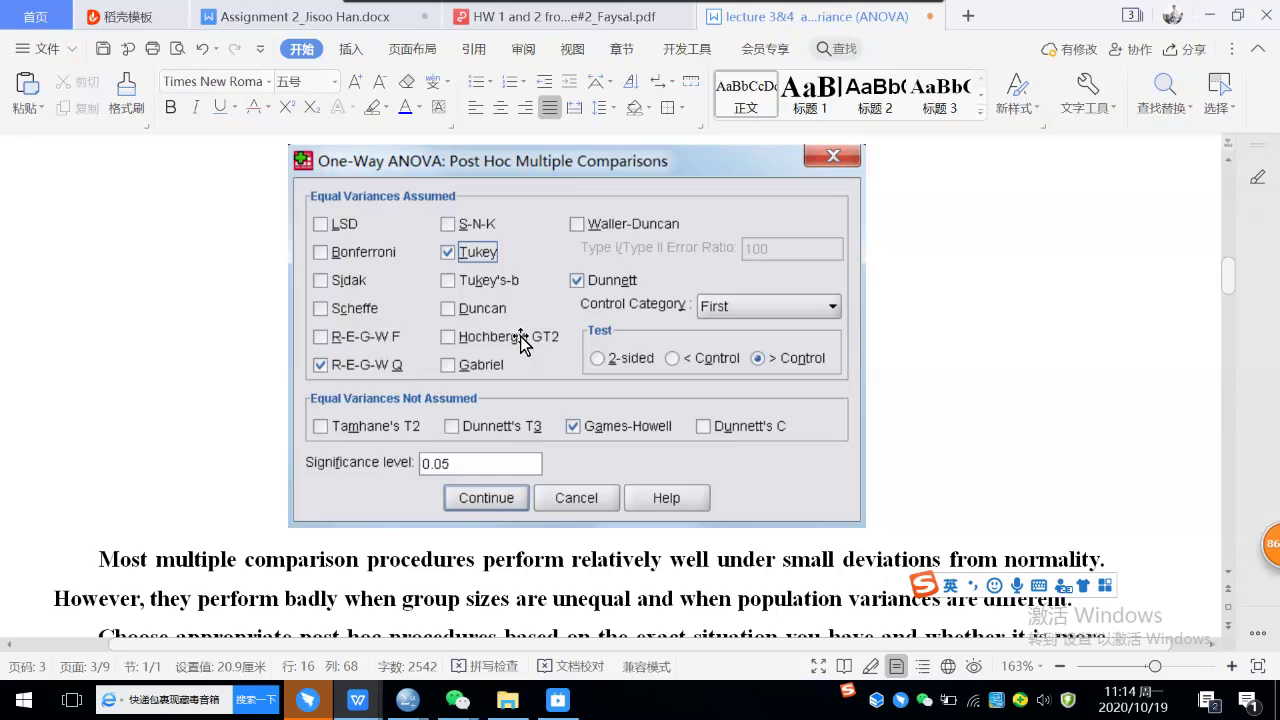
scroll(512, 375, "down", 1)
scroll(551, 374, "down", 1)
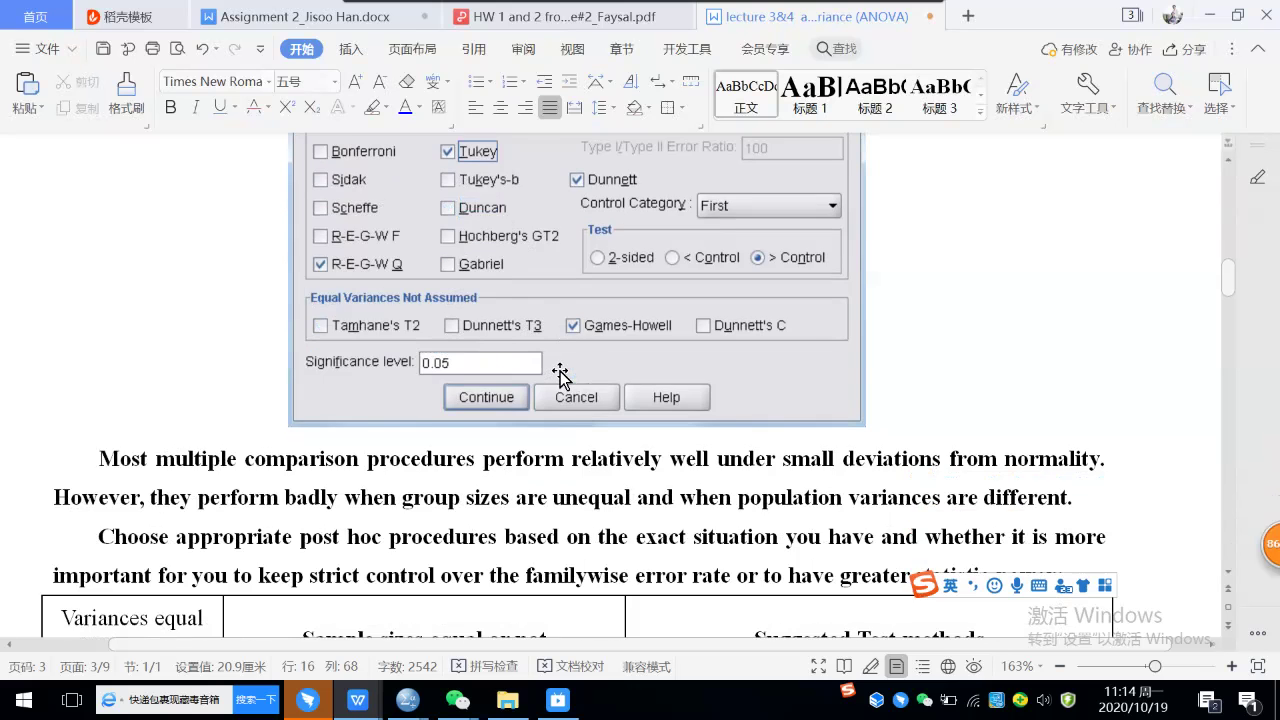
scroll(560, 372, "down", 3)
scroll(600, 300, "down", 2)
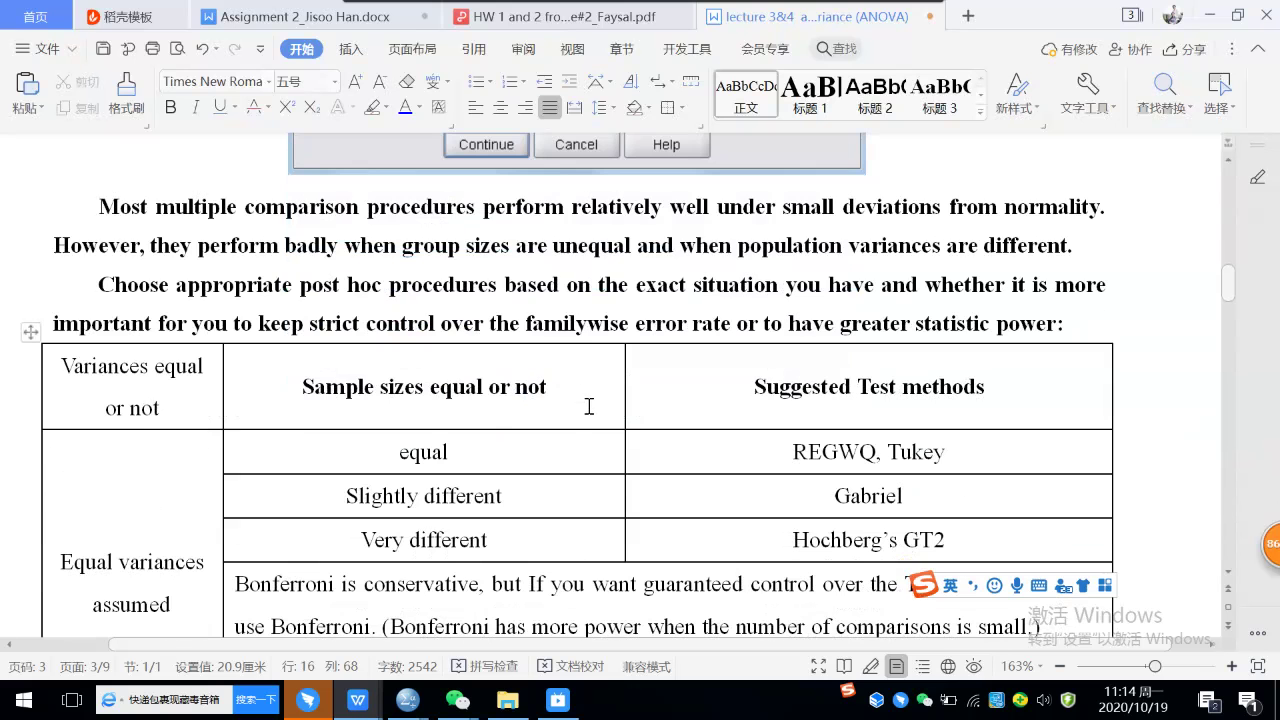
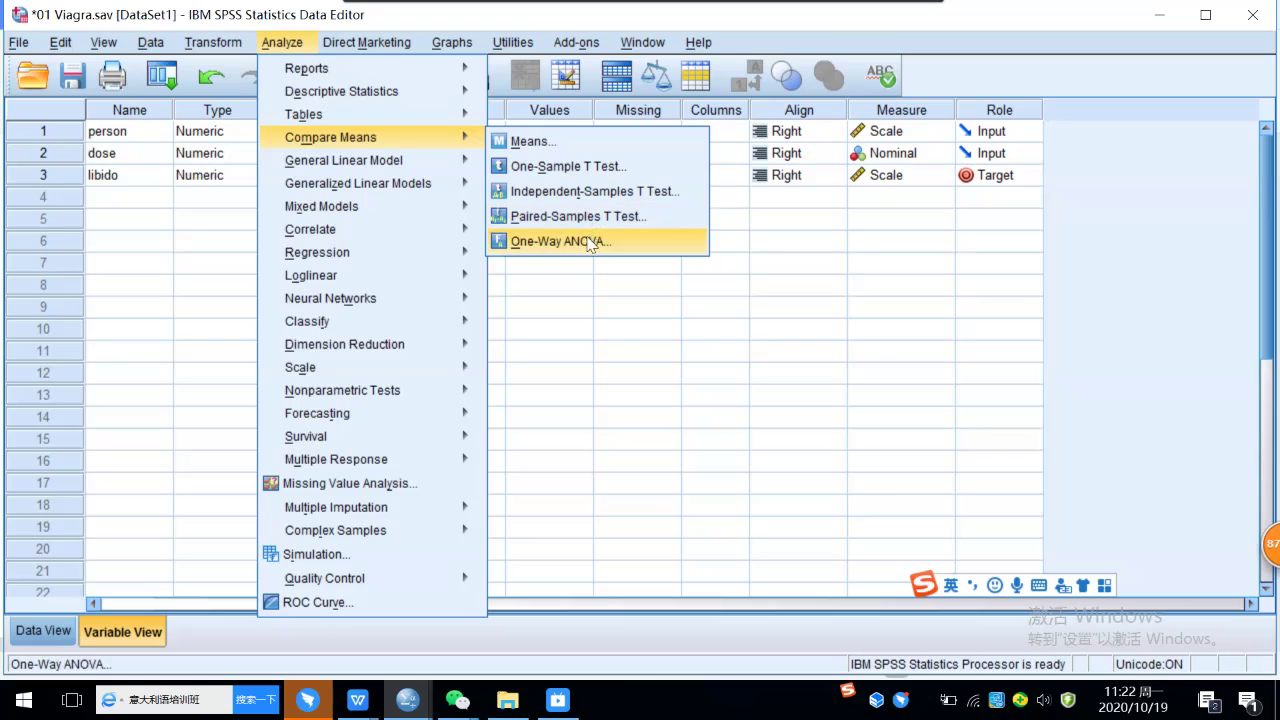
In SPSS, select Tukey, R-E-G-W Q and Games-Howell as post hoc tests for the one-way ANOVA of Libido by Dose of Viagra
left_click(587, 241)
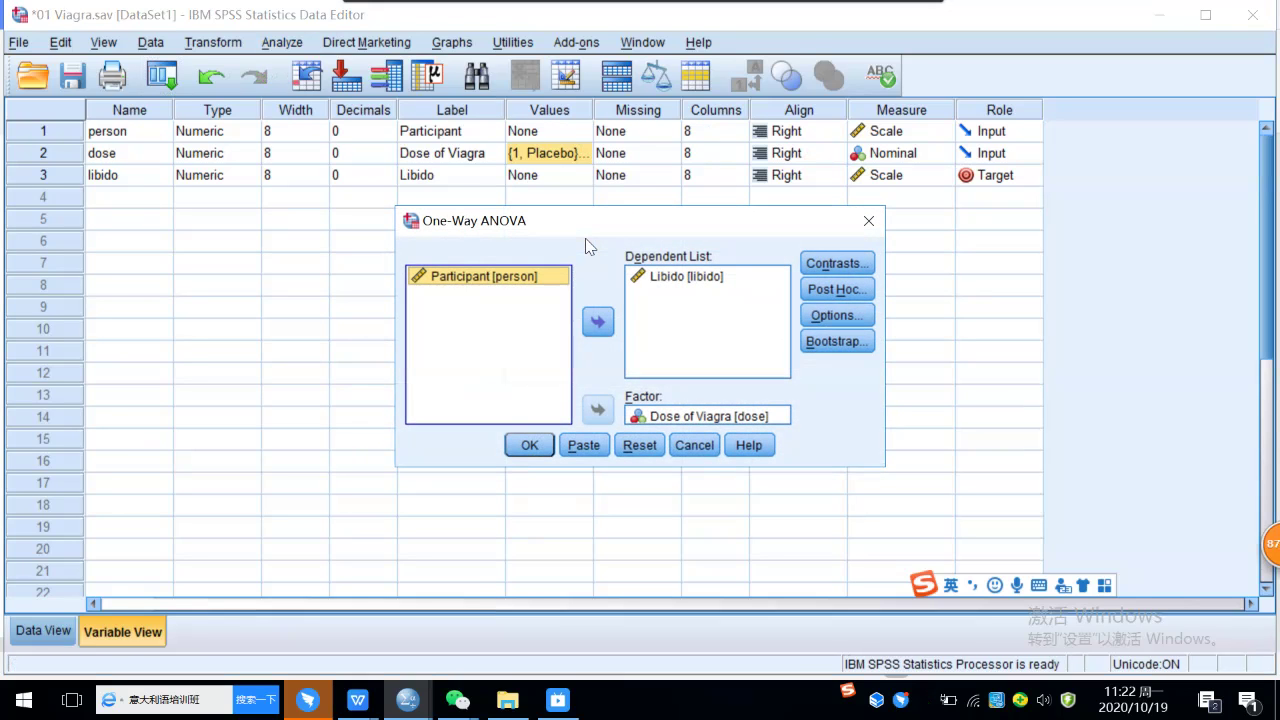
left_click(852, 294)
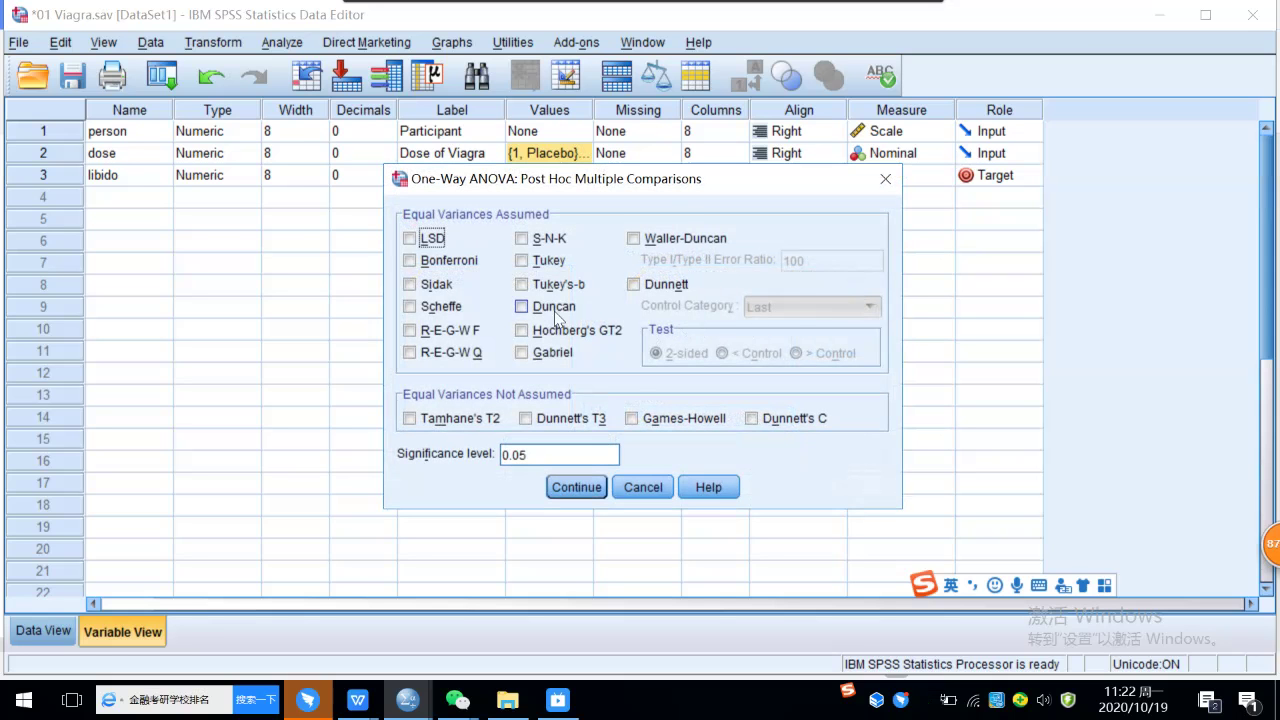
left_click(522, 261)
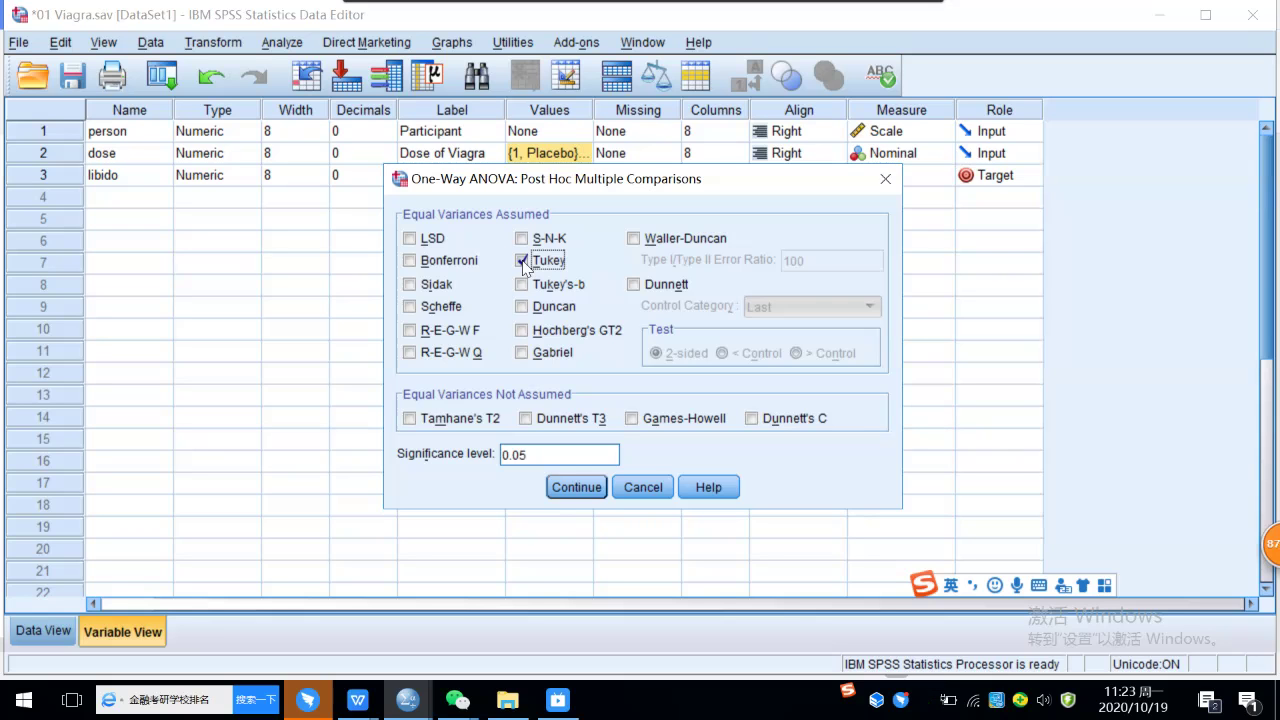
left_click(410, 352)
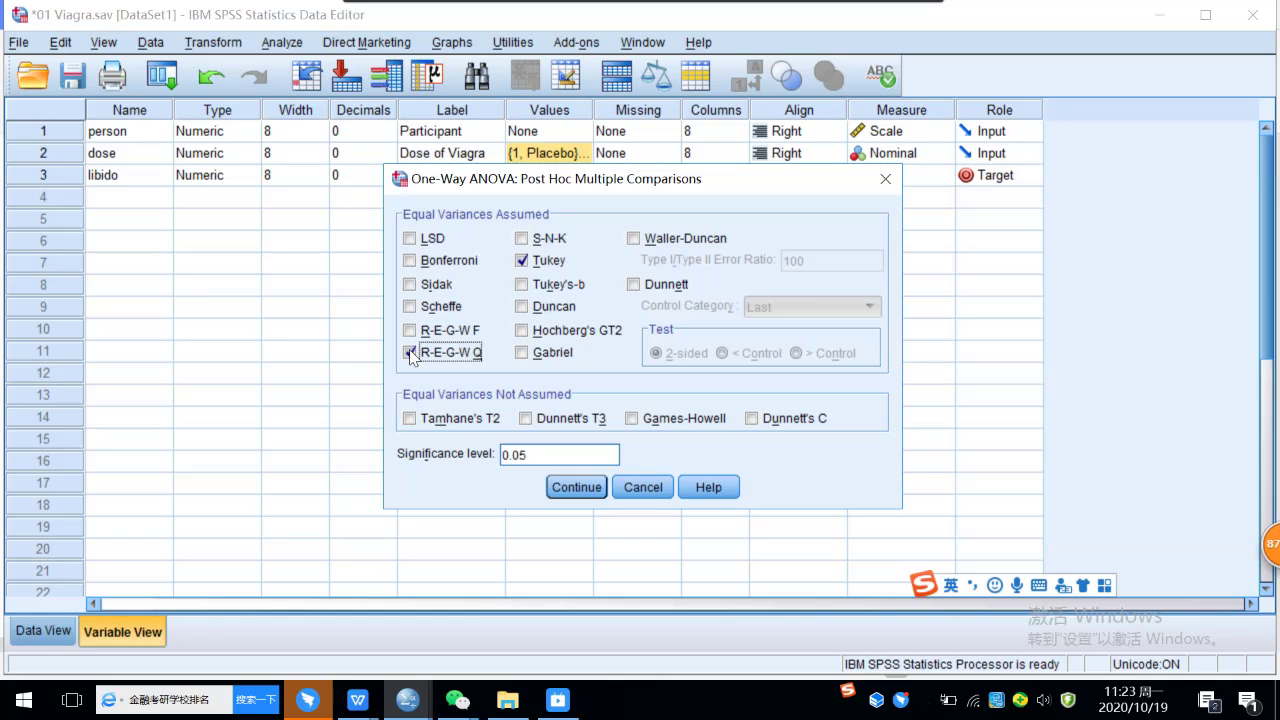
left_click(632, 418)
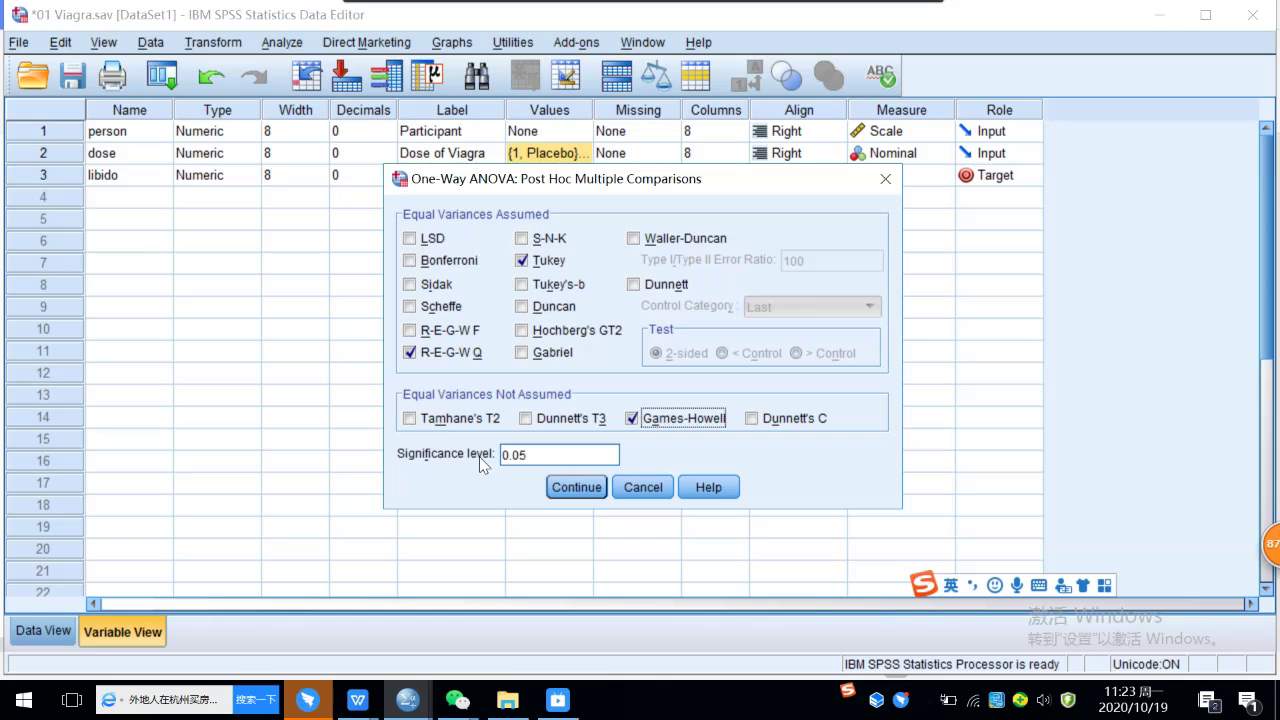
Add Dunnett's test to the post hoc comparisons with First as its control category
left_click(645, 285)
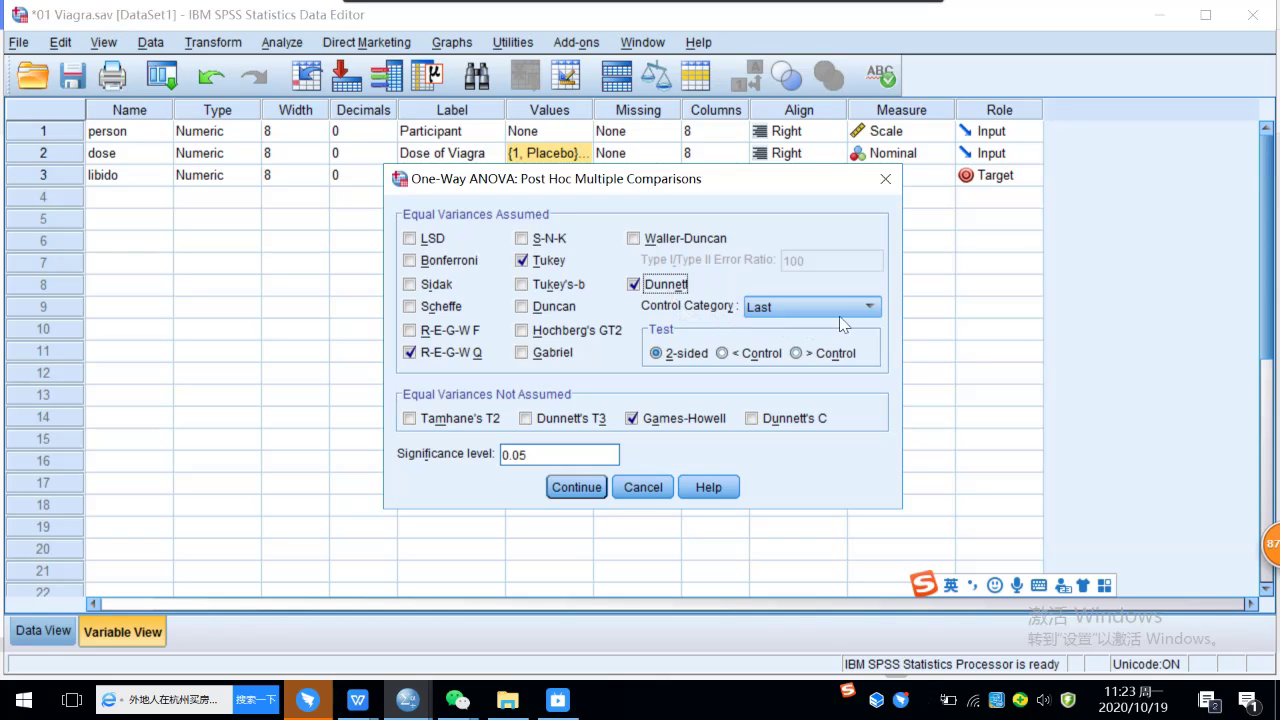
left_click(869, 307)
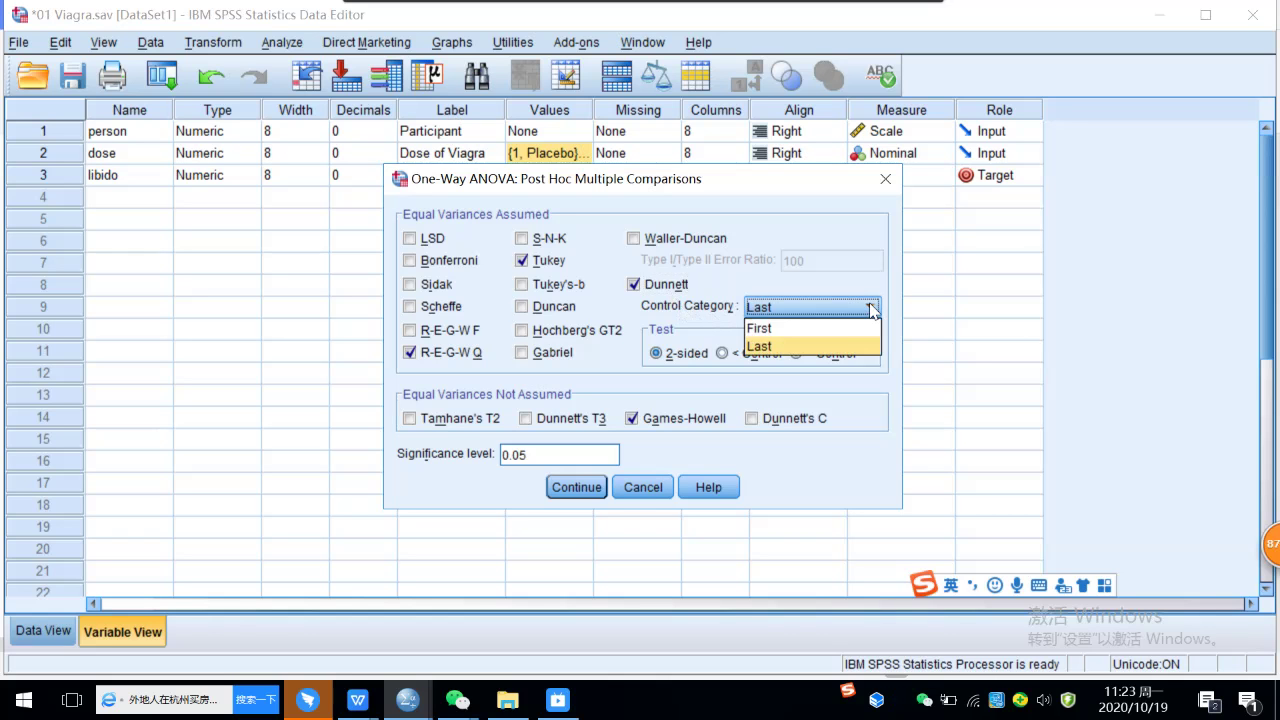
left_click(780, 328)
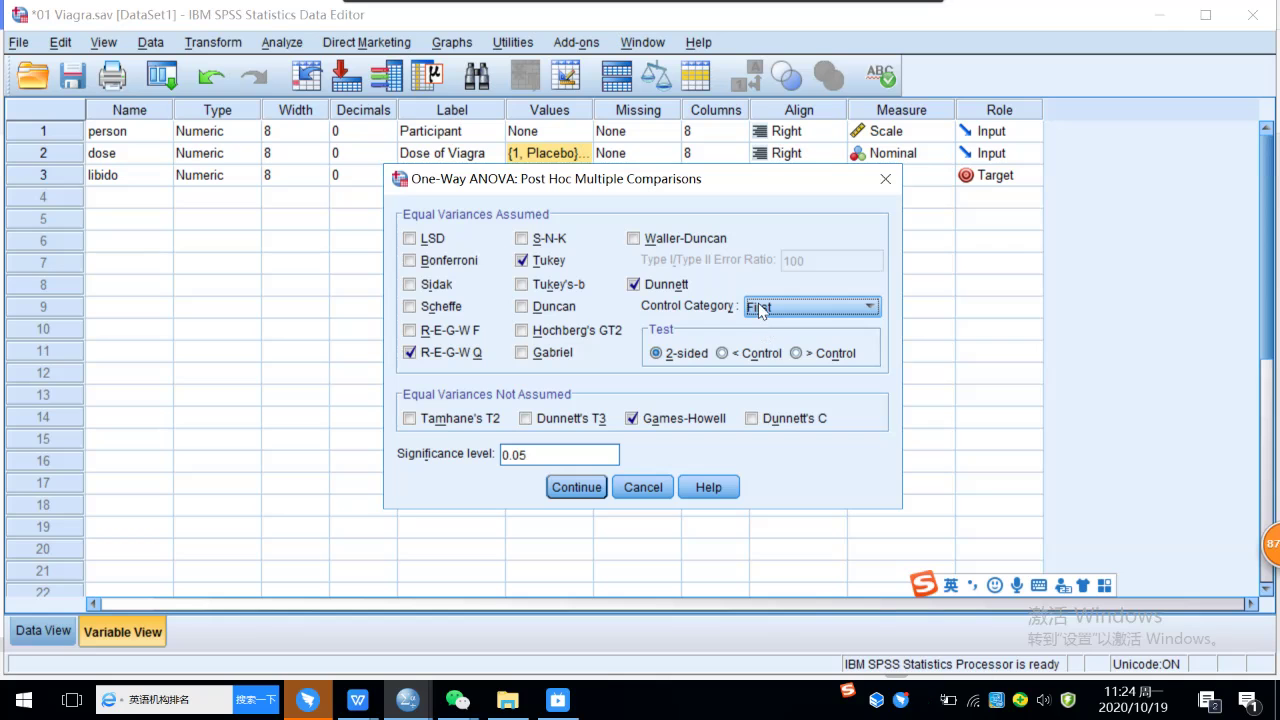
left_click(815, 310)
left_click(788, 346)
left_click(790, 310)
left_click(771, 330)
Accept the post hoc settings and run the one-way ANOVA
left_click(577, 487)
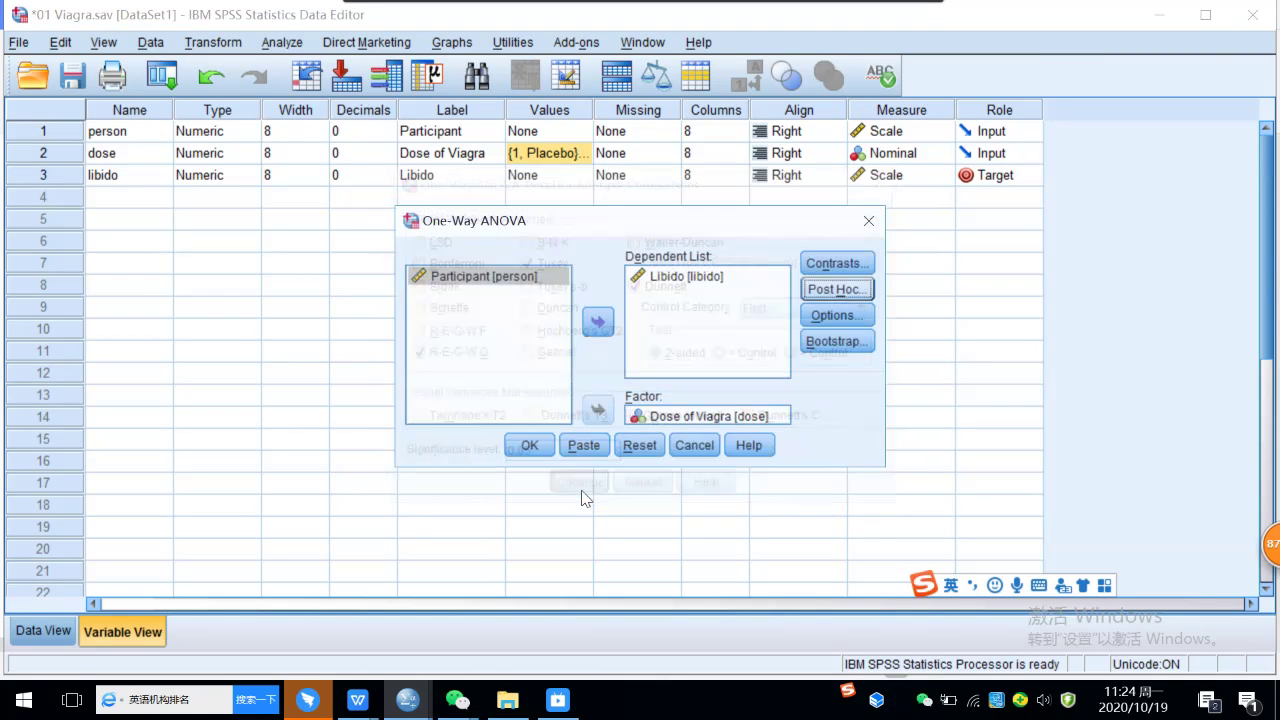
left_click(535, 452)
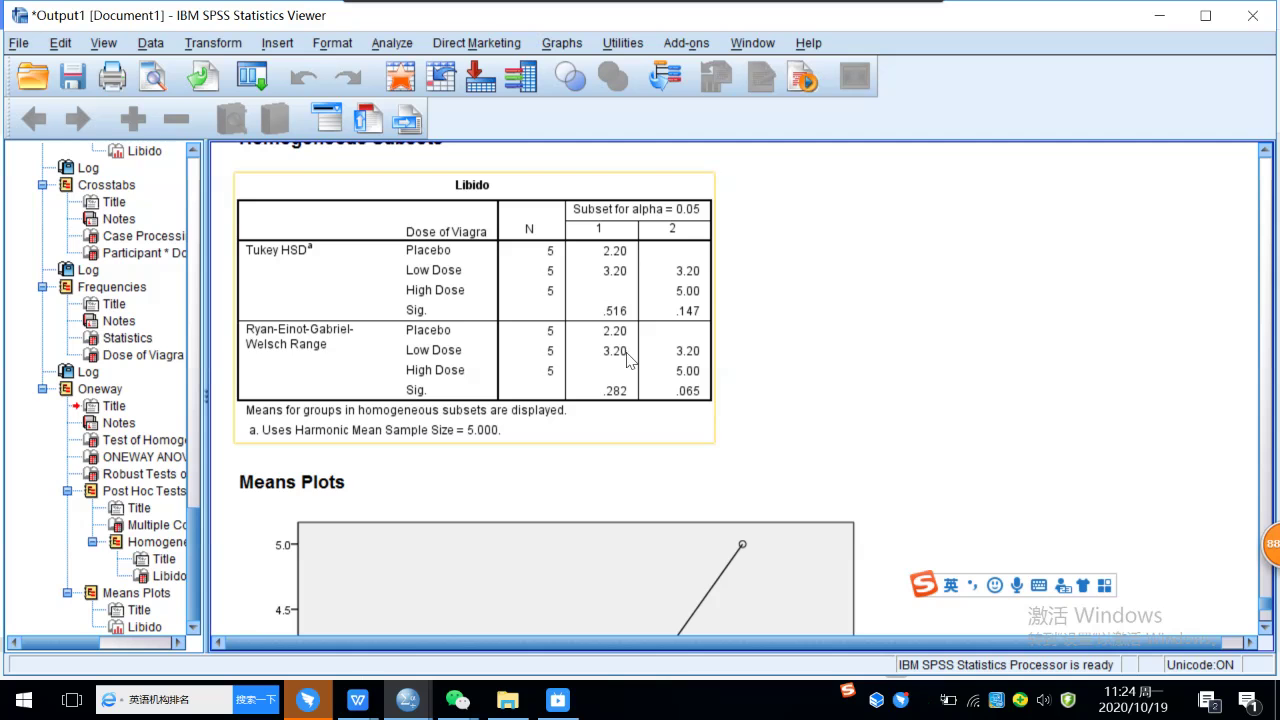
Examine the Multiple Comparisons table, the Homogeneous Subsets table and the means plot in the one-way ANOVA output
scroll(618, 330, "up", 3)
scroll(615, 327, "up", 15)
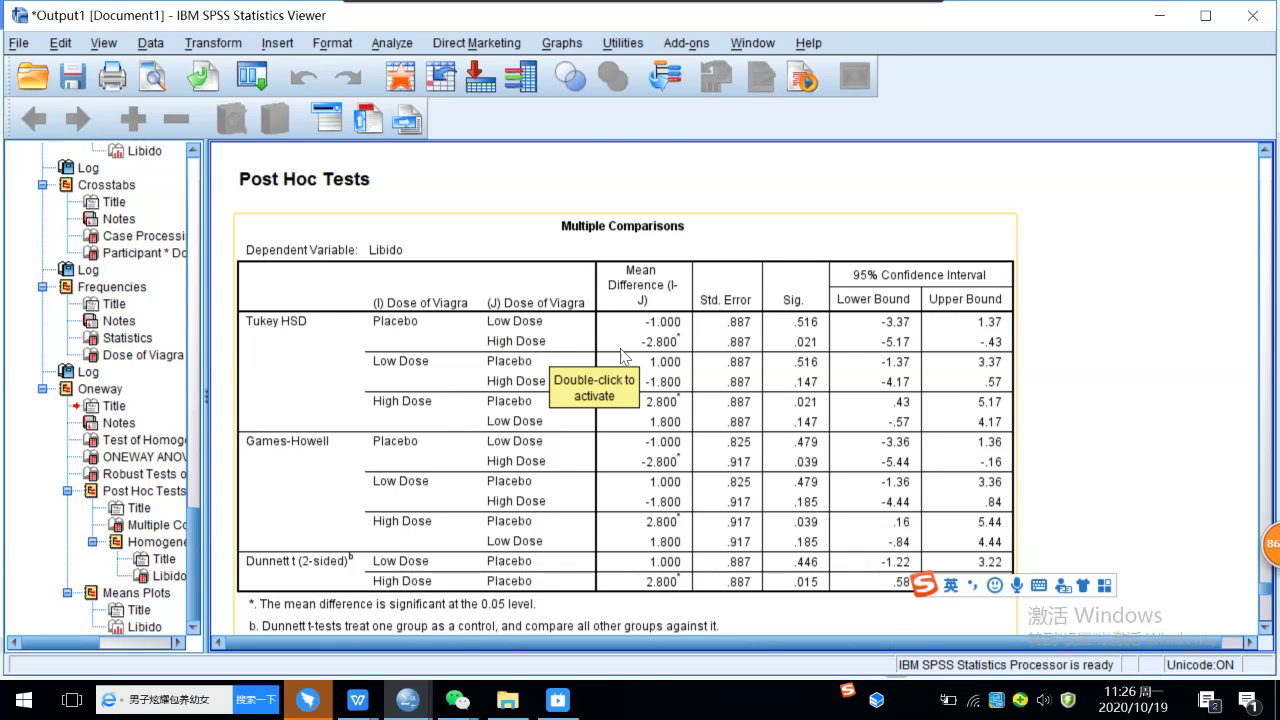
scroll(753, 392, "down", 3)
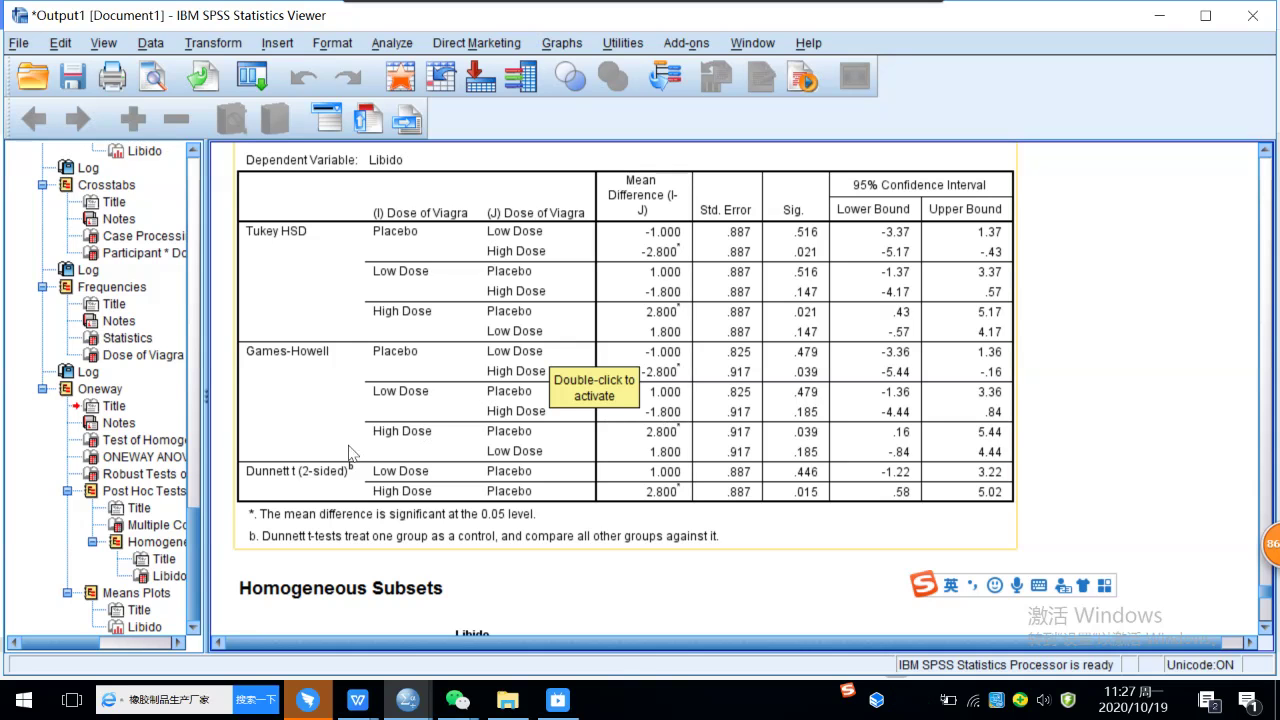
scroll(320, 420, "down", 3)
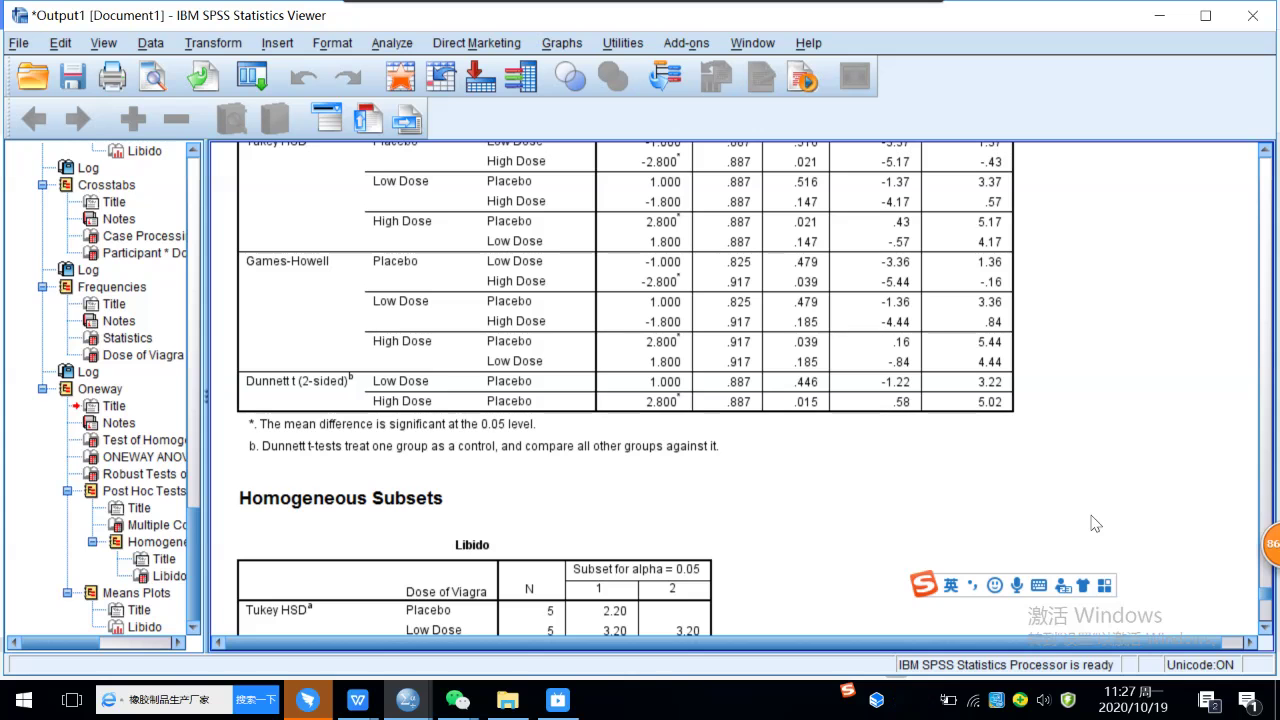
scroll(385, 462, "up", 3)
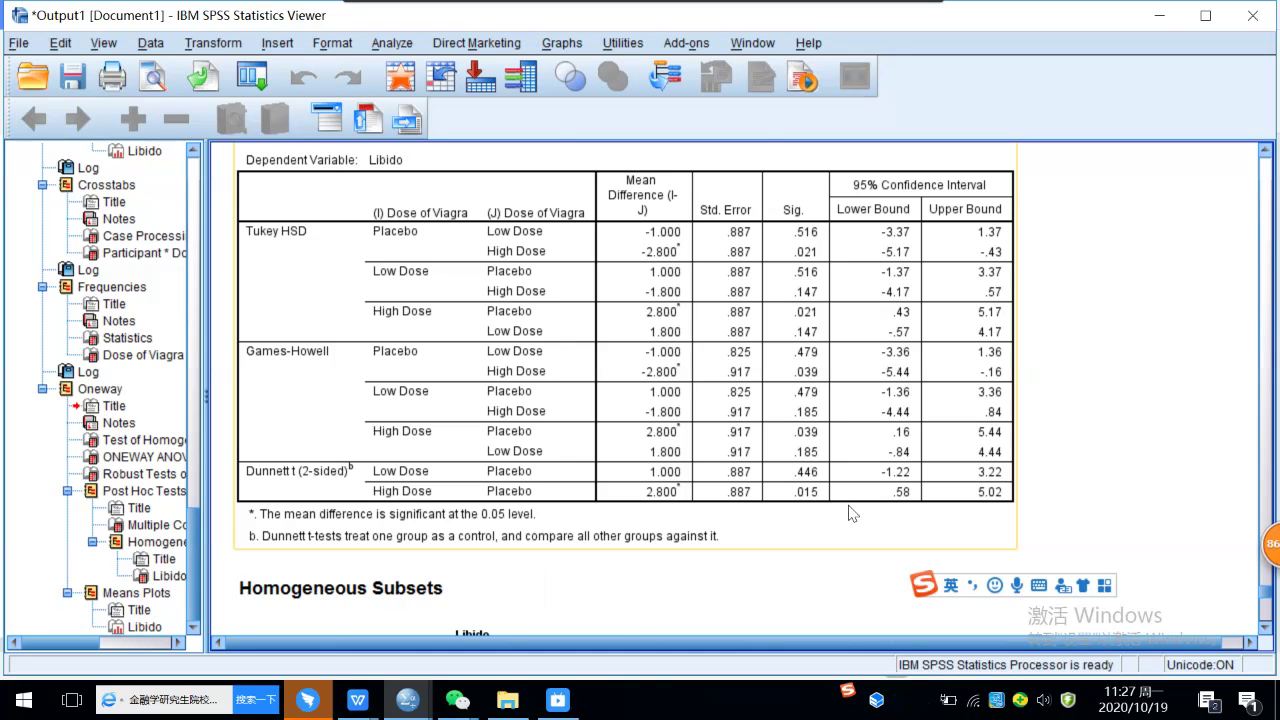
scroll(850, 513, "down", 6)
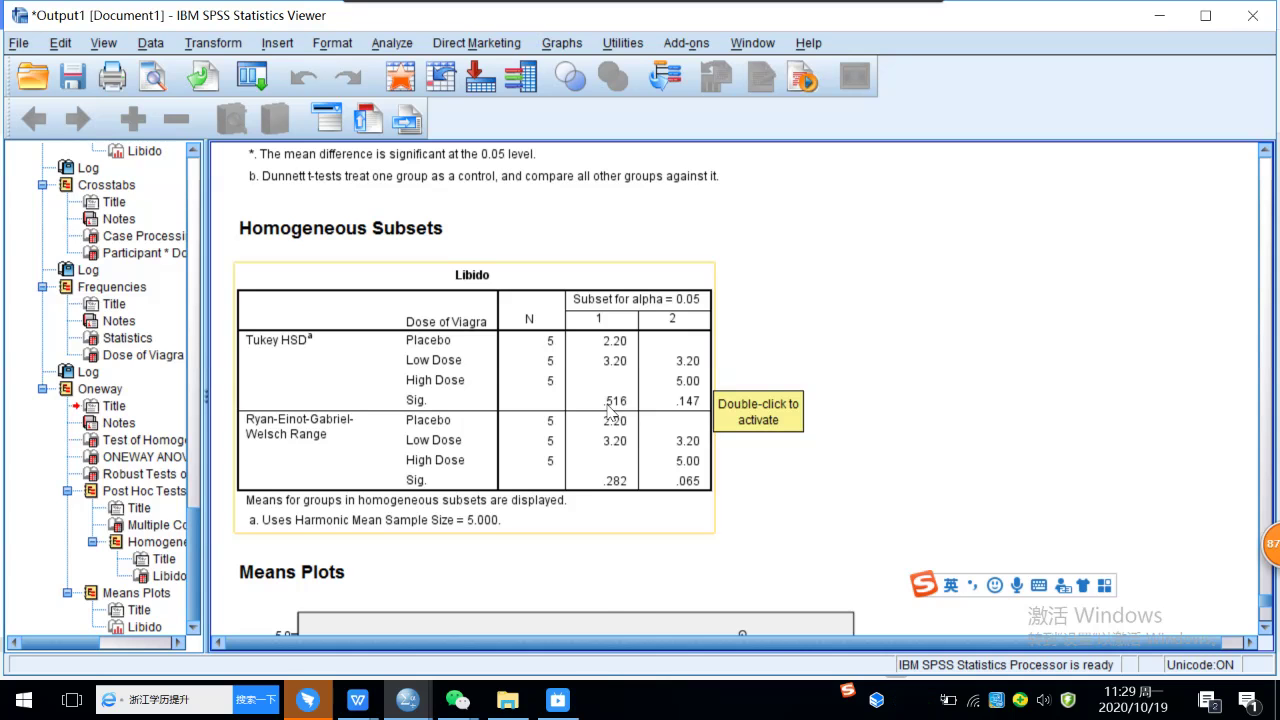
scroll(607, 410, "down", 3)
scroll(607, 410, "down", 5)
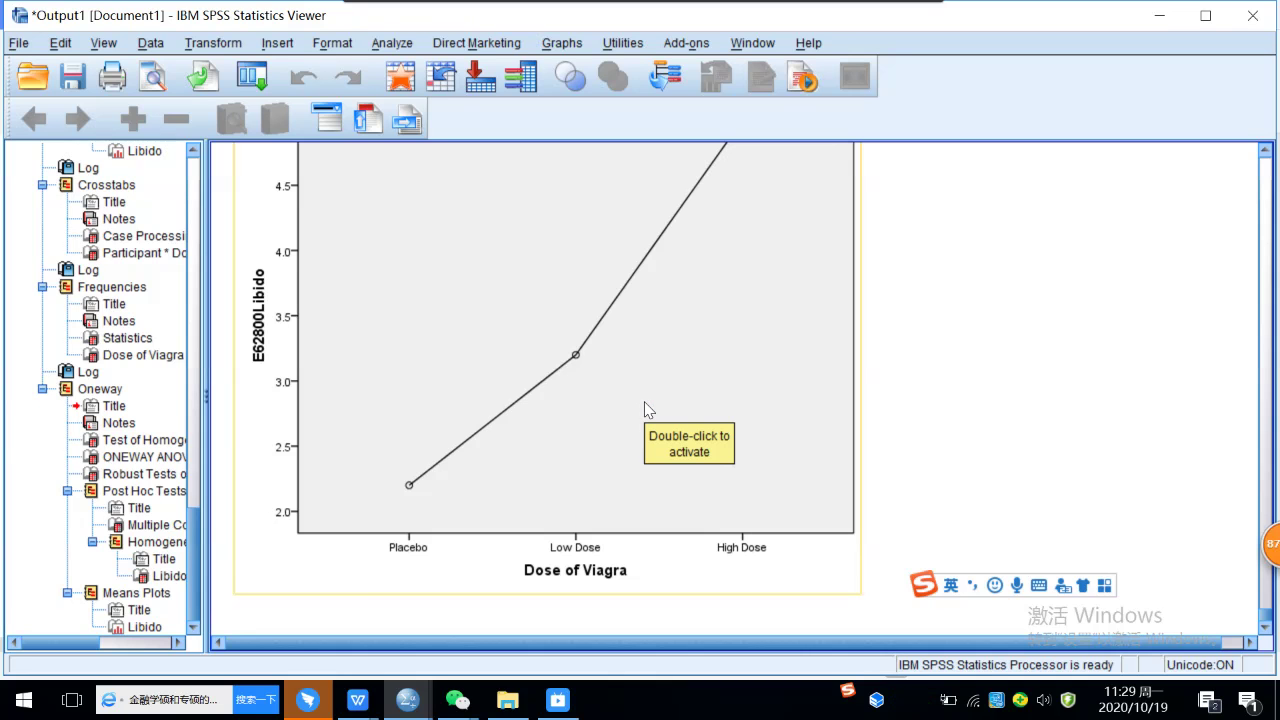
Check the SPSS statistics 2020 group chat in DingTalk and return to the lecture 3&4 analysis of variance document in WPS
left_click(312, 703)
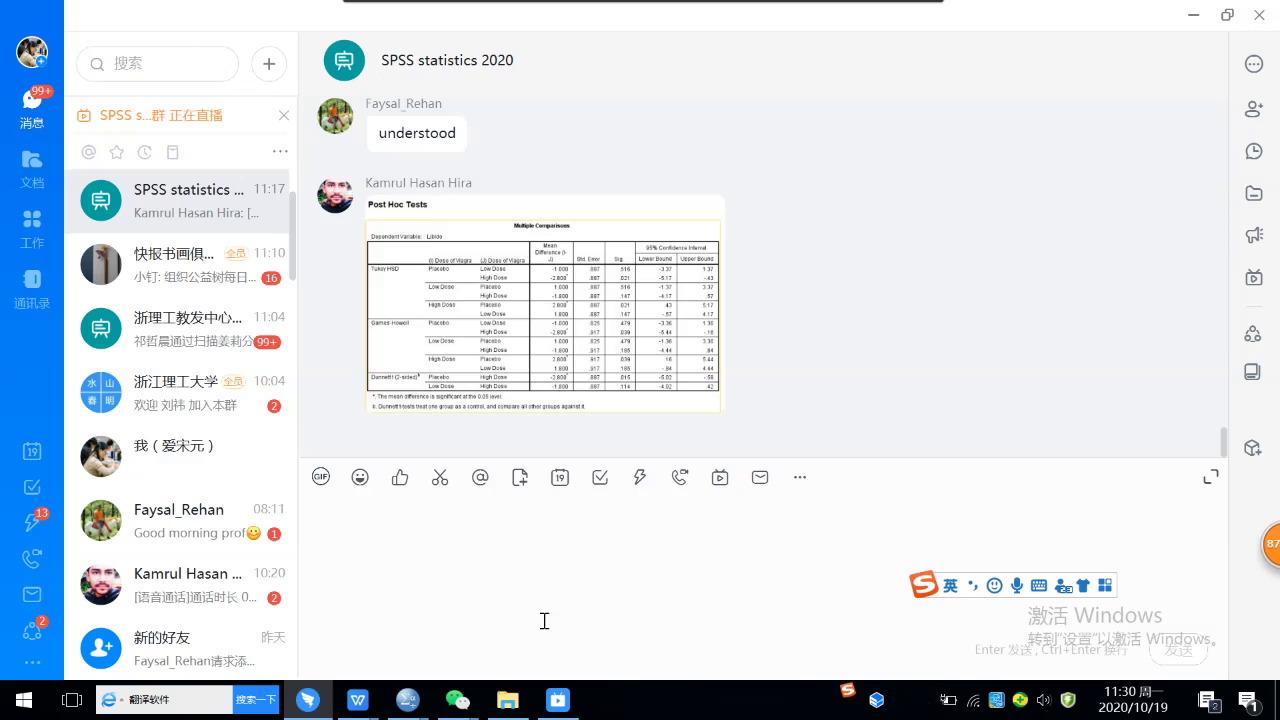
mouse_move(363, 705)
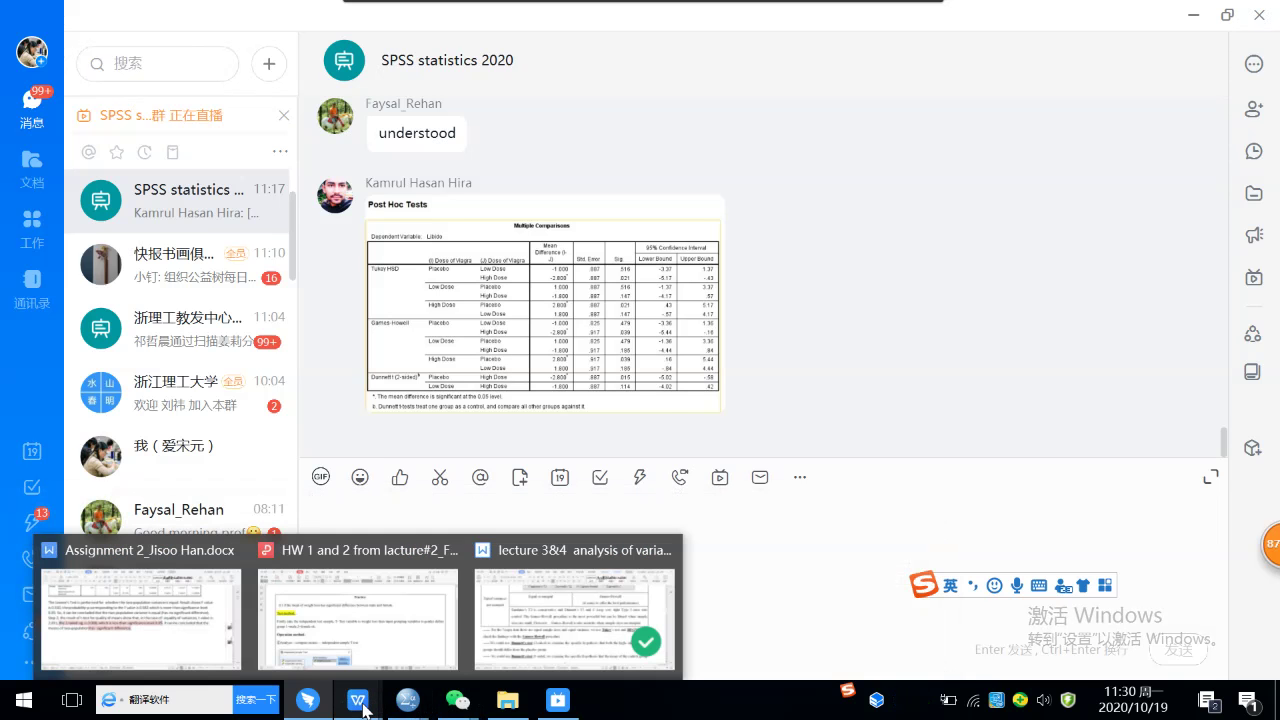
left_click(537, 636)
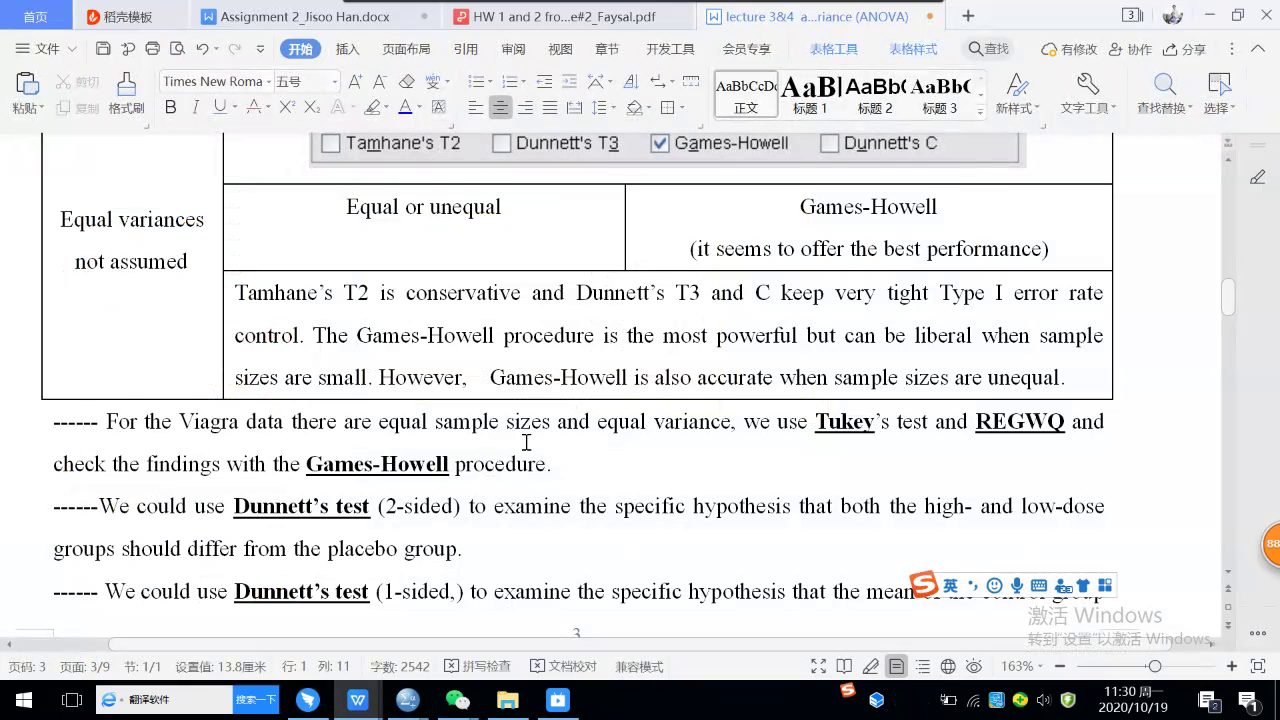
Go past the post hoc conclusions to section (5) Planned comparisons and point out its heading and the underlined term "planned comparisons"
scroll(526, 441, "down", 5)
scroll(526, 441, "down", 15)
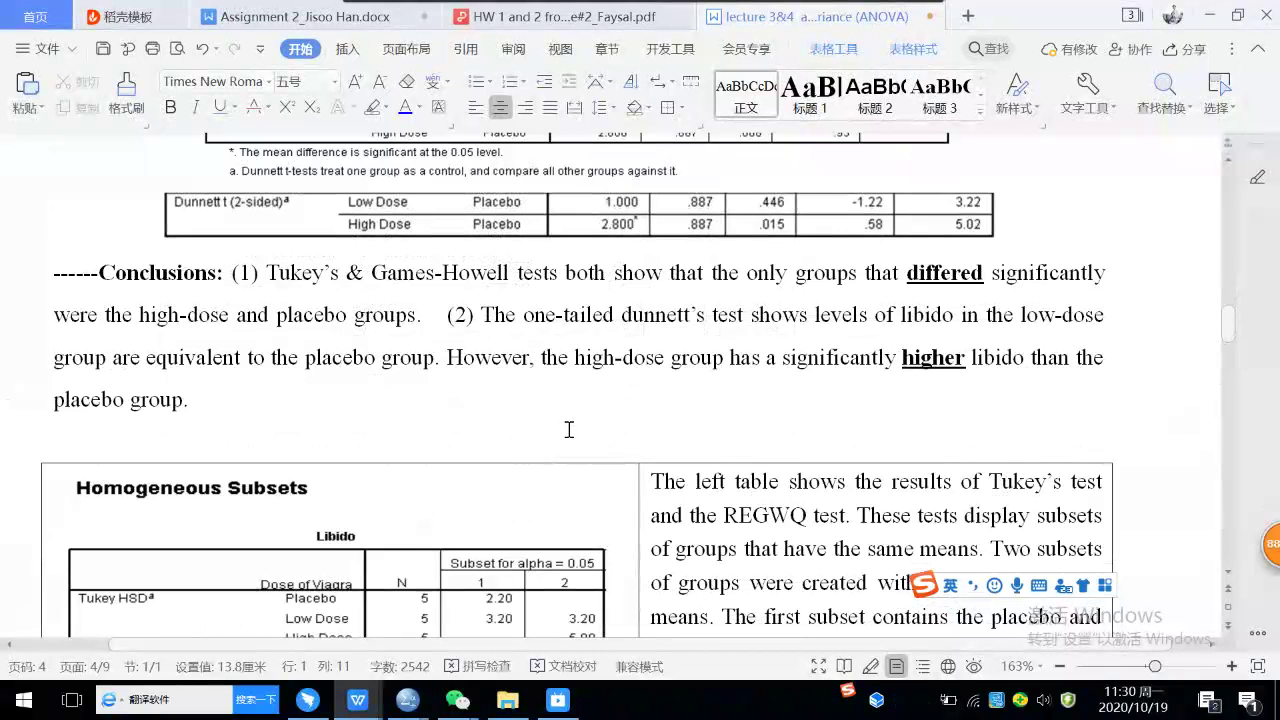
scroll(569, 428, "down", 3)
scroll(569, 428, "down", 5)
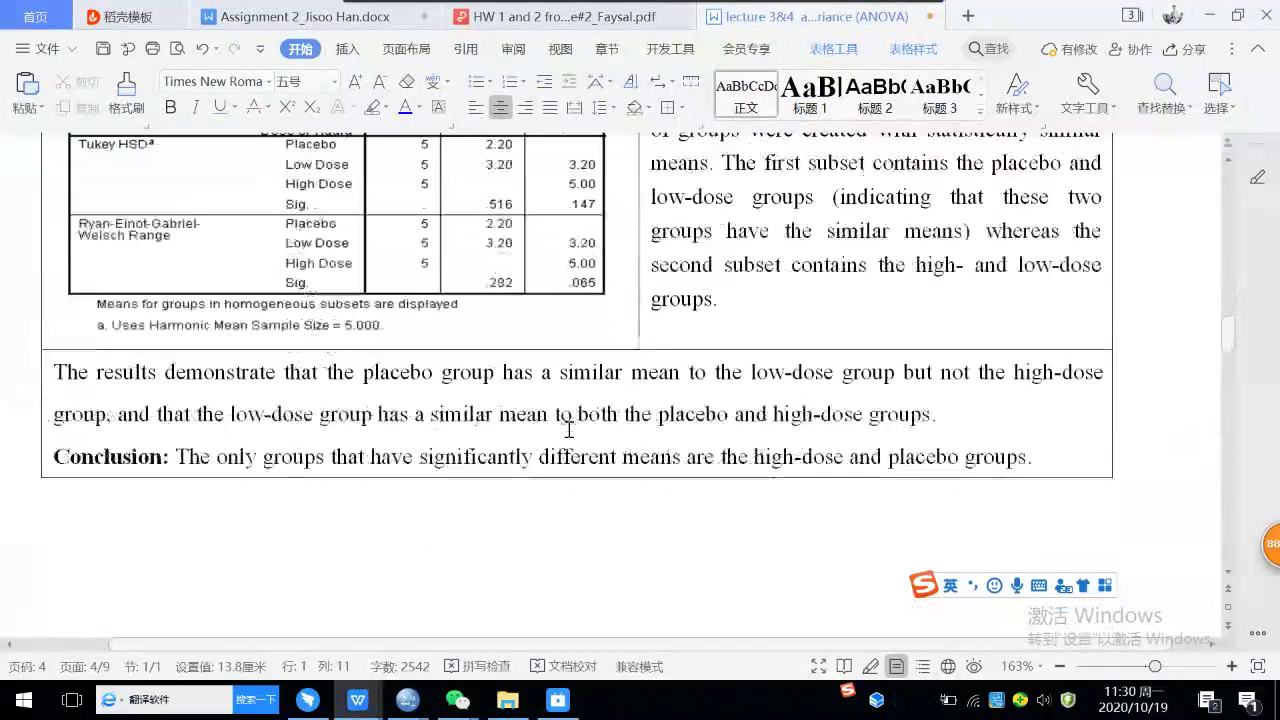
scroll(569, 429, "down", 10)
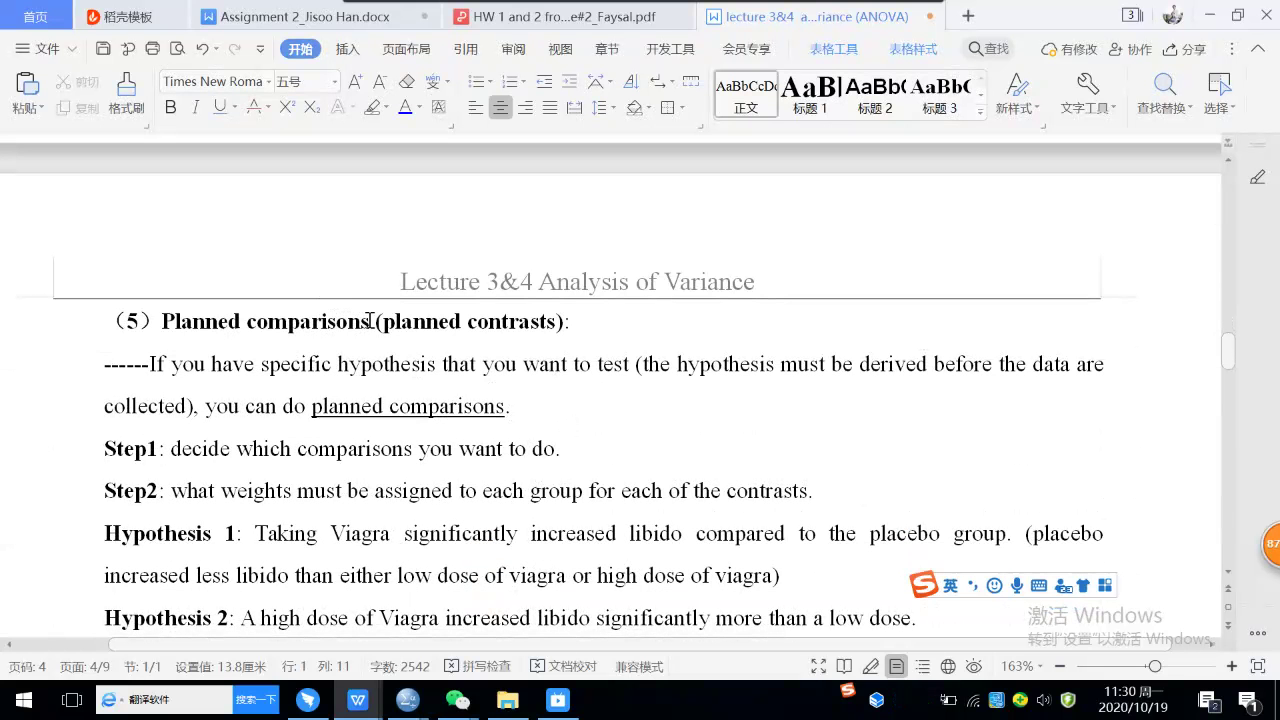
left_click_drag(369, 321, 106, 325)
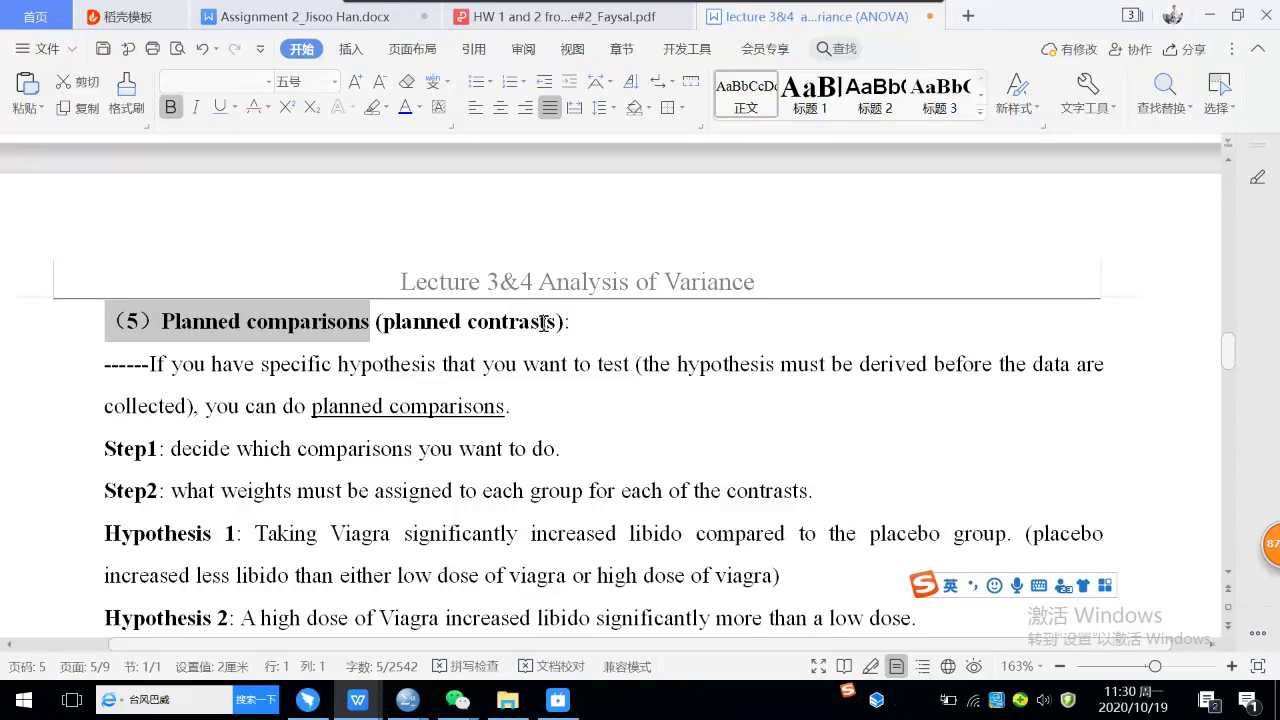
left_click(486, 406)
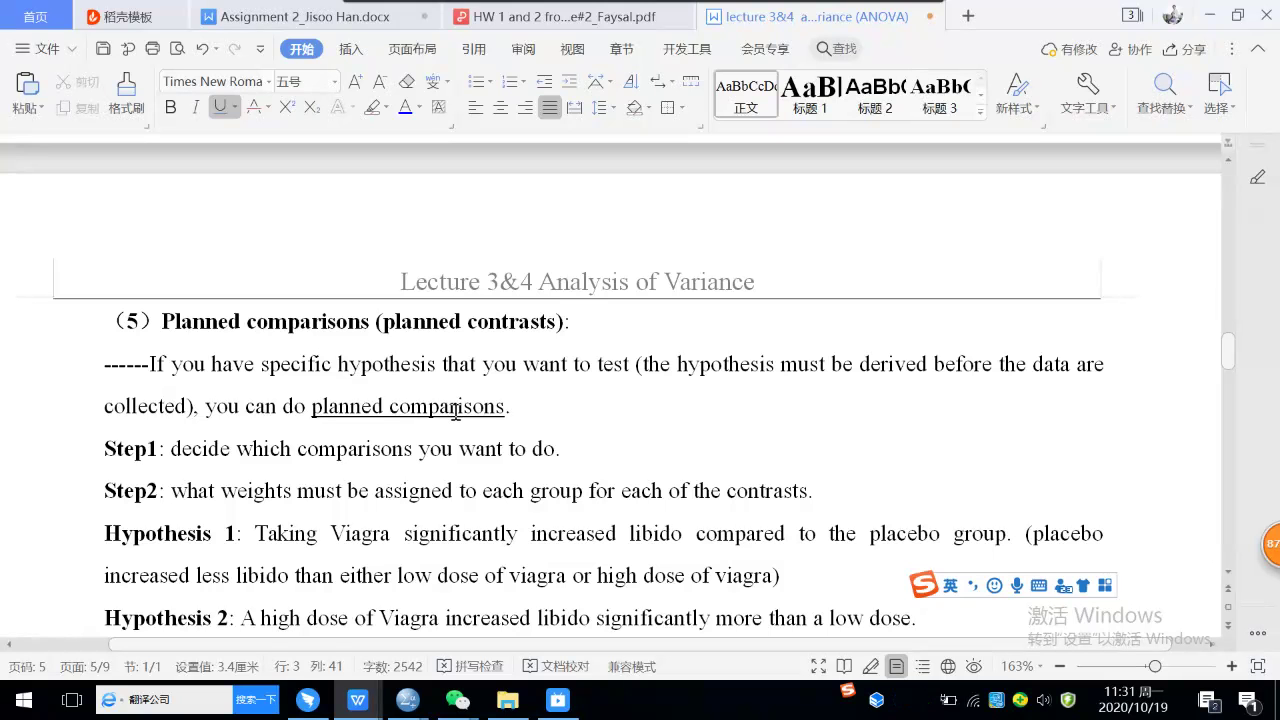
Review the two steps and Hypotheses 1 and 2 in the planned comparisons section of the lecture document
scroll(555, 420, "down", 2)
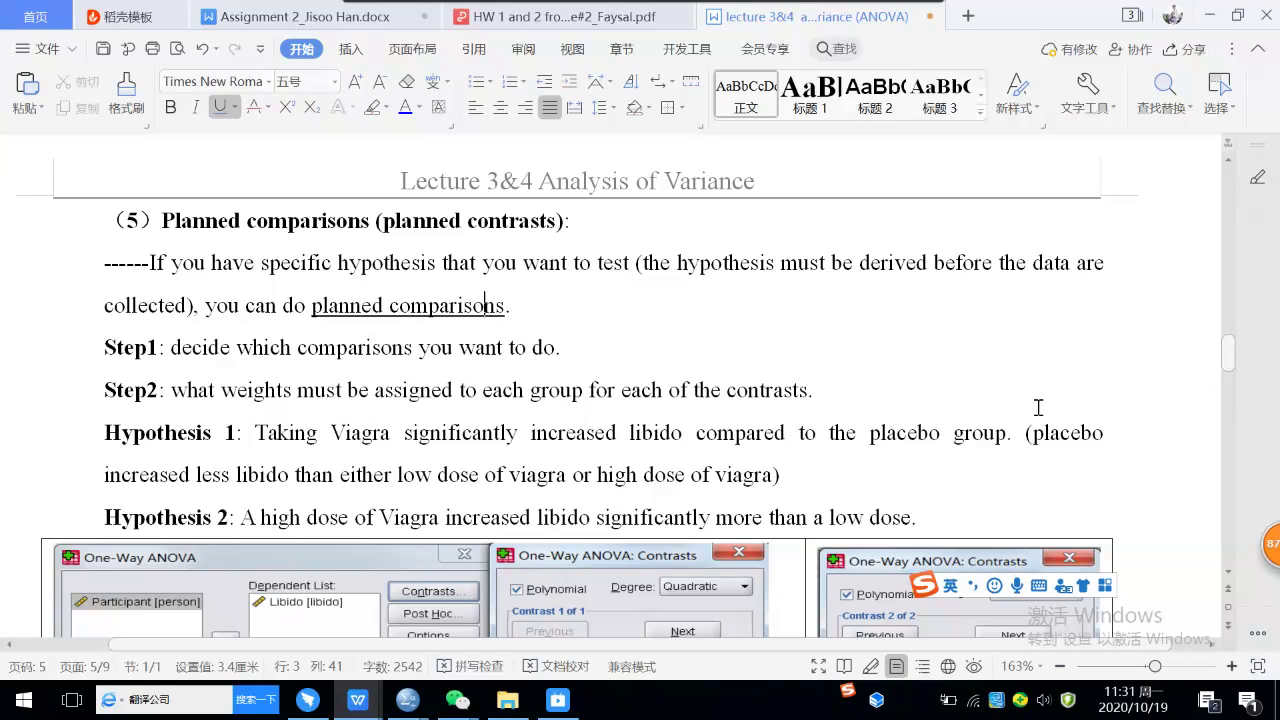
scroll(1039, 408, "down", 1)
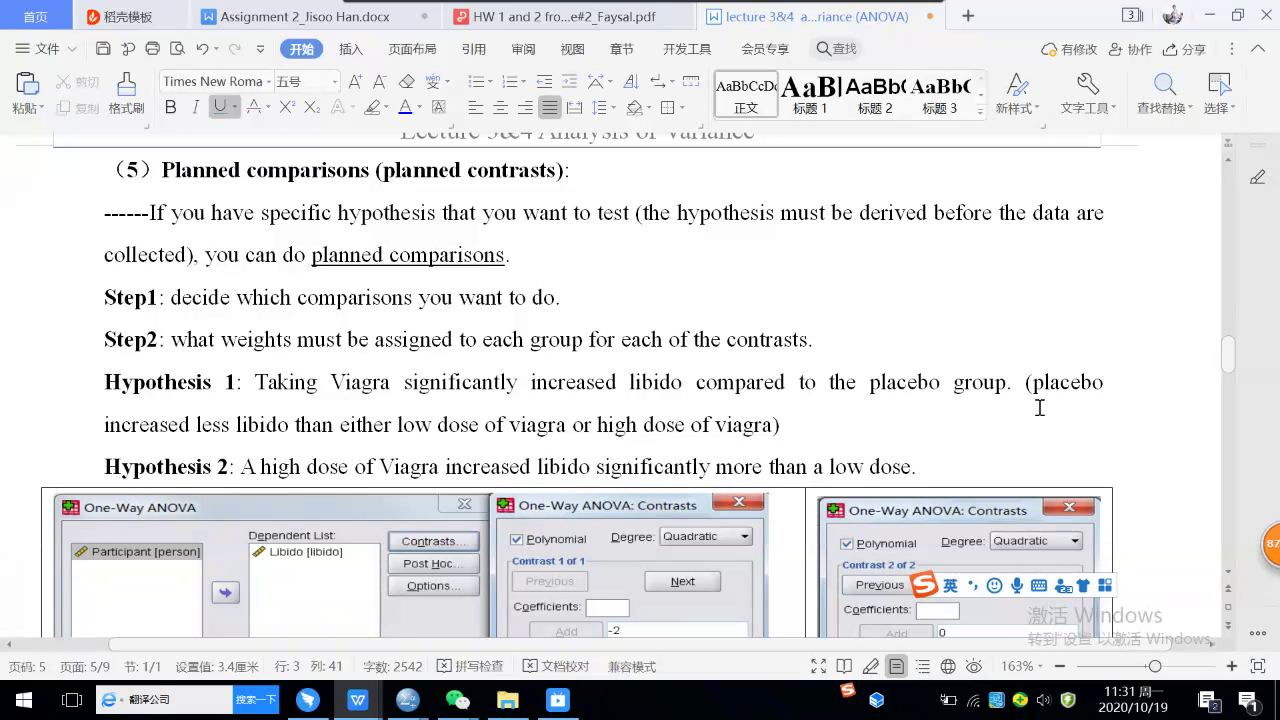
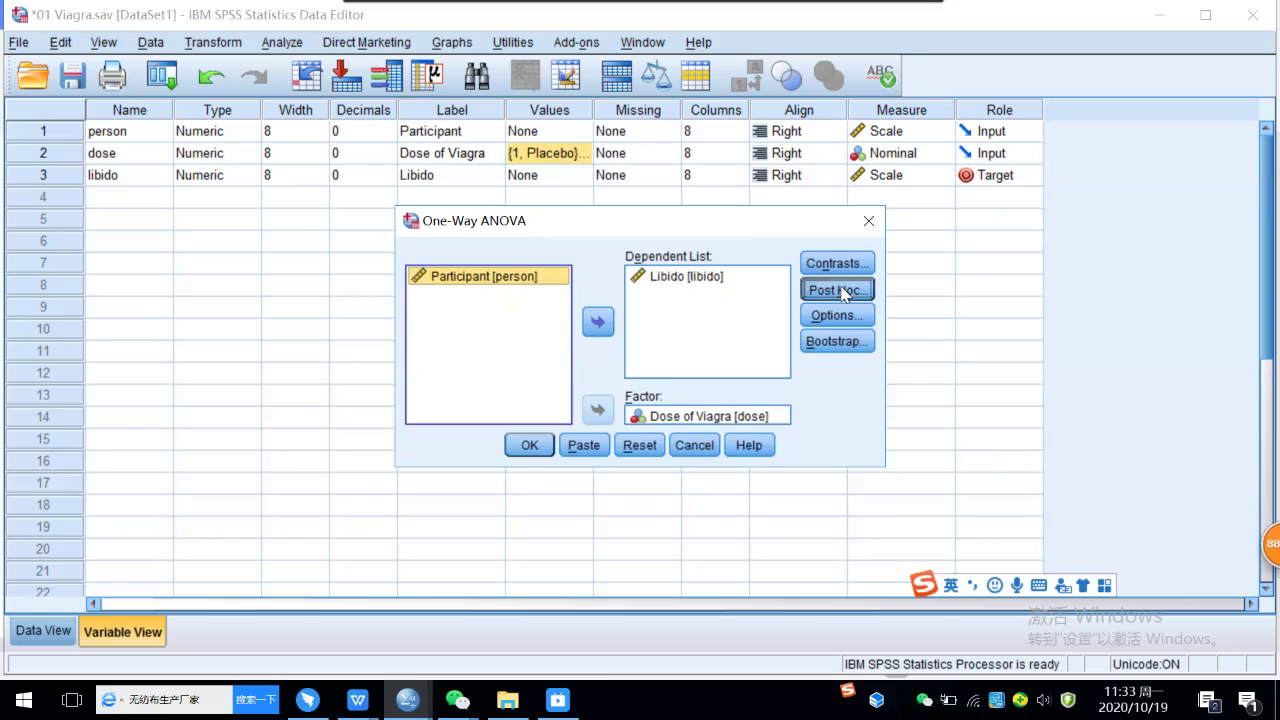
Clear the Tukey, R-E-G-W Q, Dunnett and Games-Howell post hoc tests and accept the settings
left_click(521, 260)
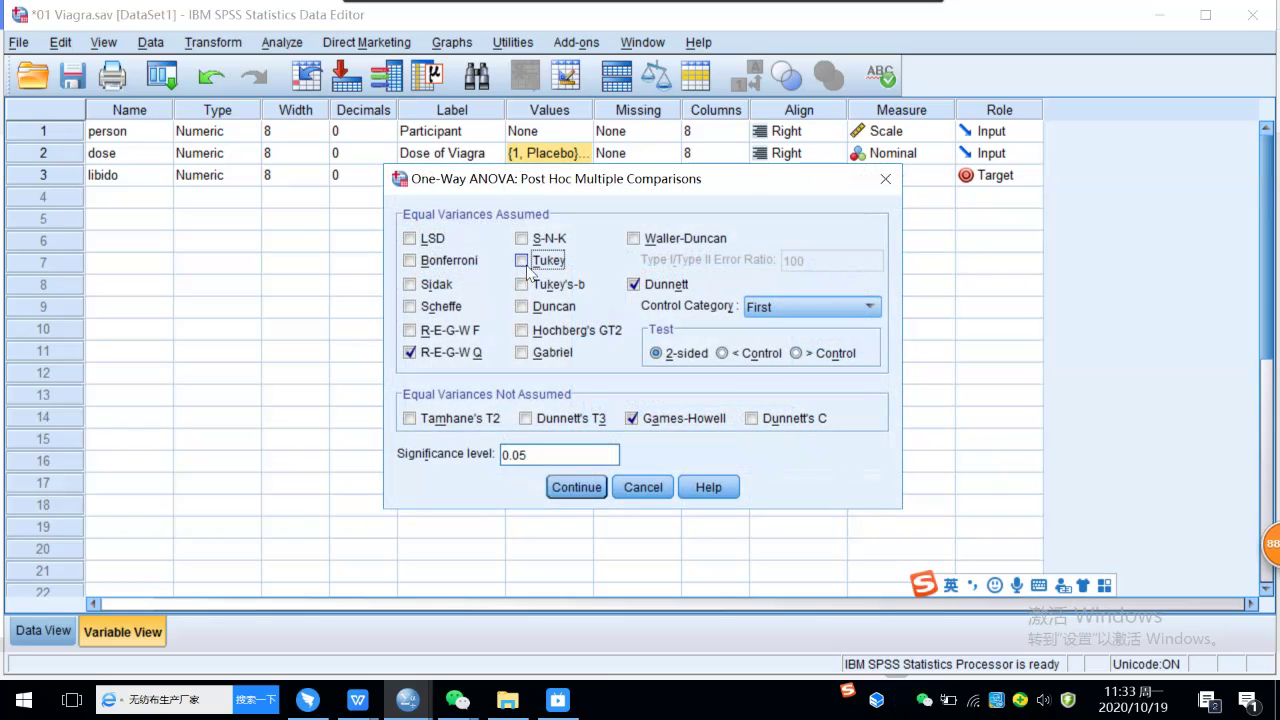
left_click(410, 352)
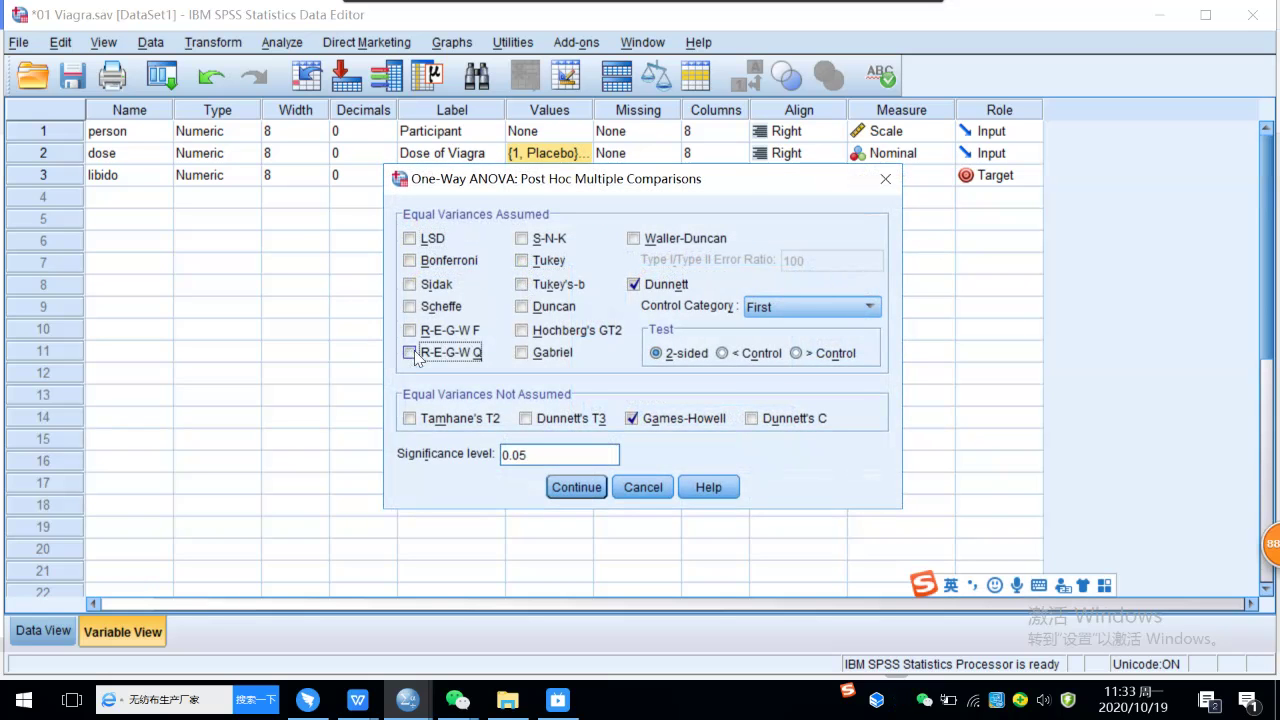
left_click(633, 284)
left_click(631, 418)
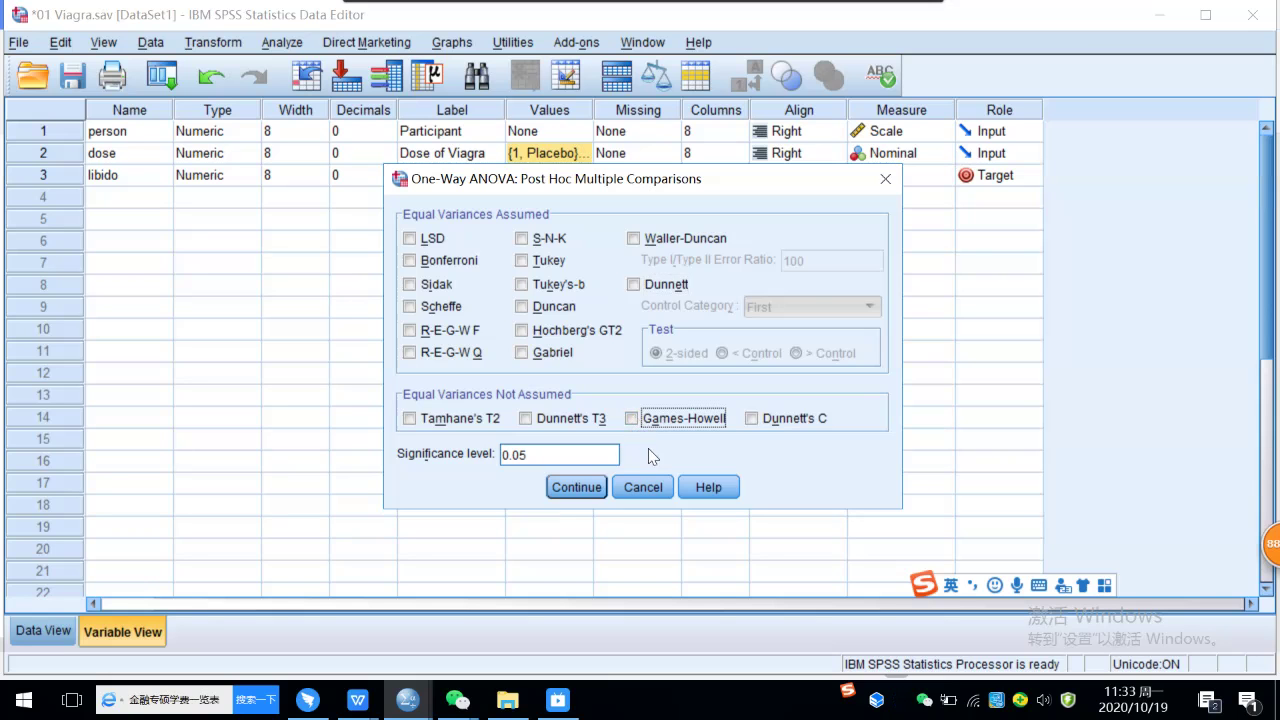
left_click(577, 487)
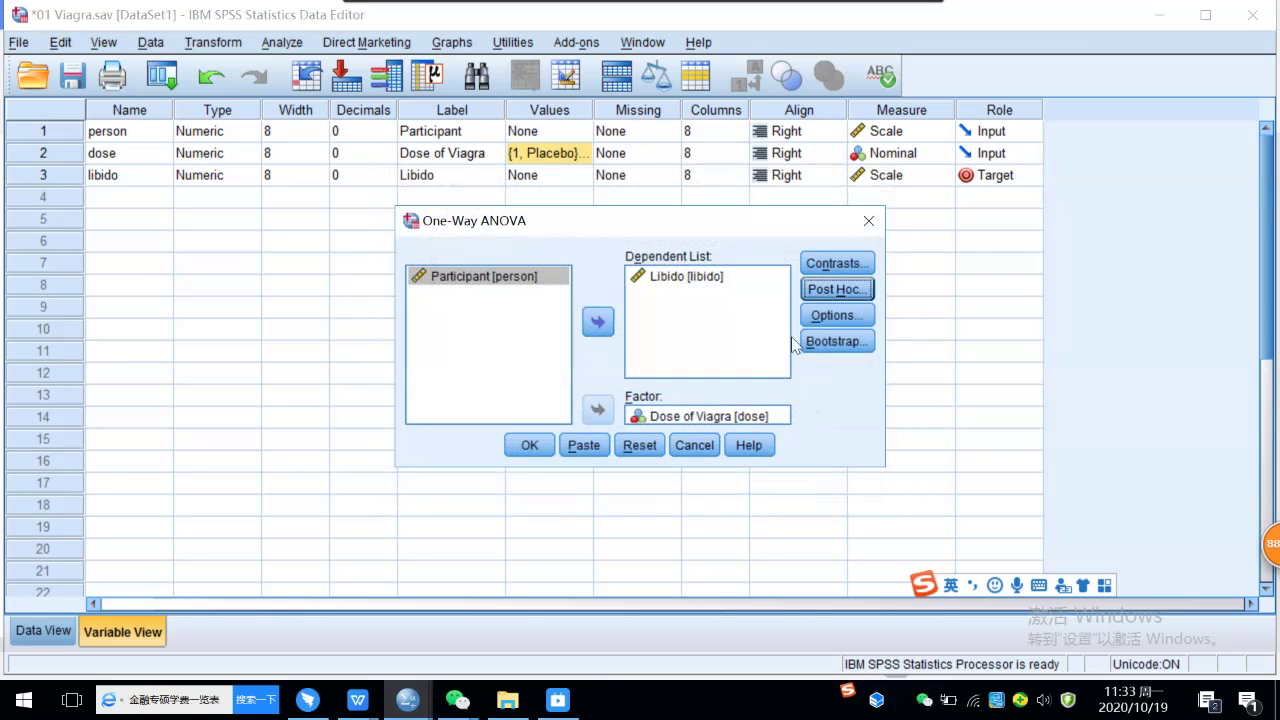
In the one-way ANOVA contrasts, turn off the polynomial option and add 1 as the first coefficient
left_click(840, 263)
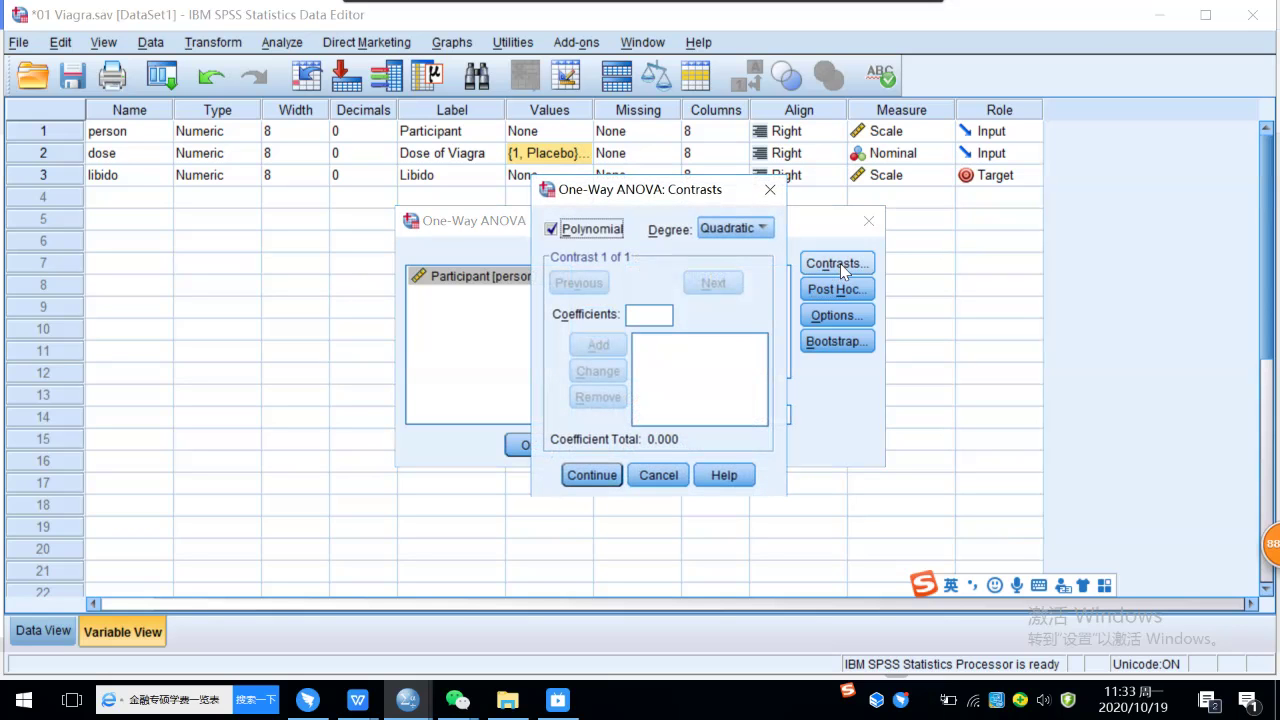
left_click(553, 229)
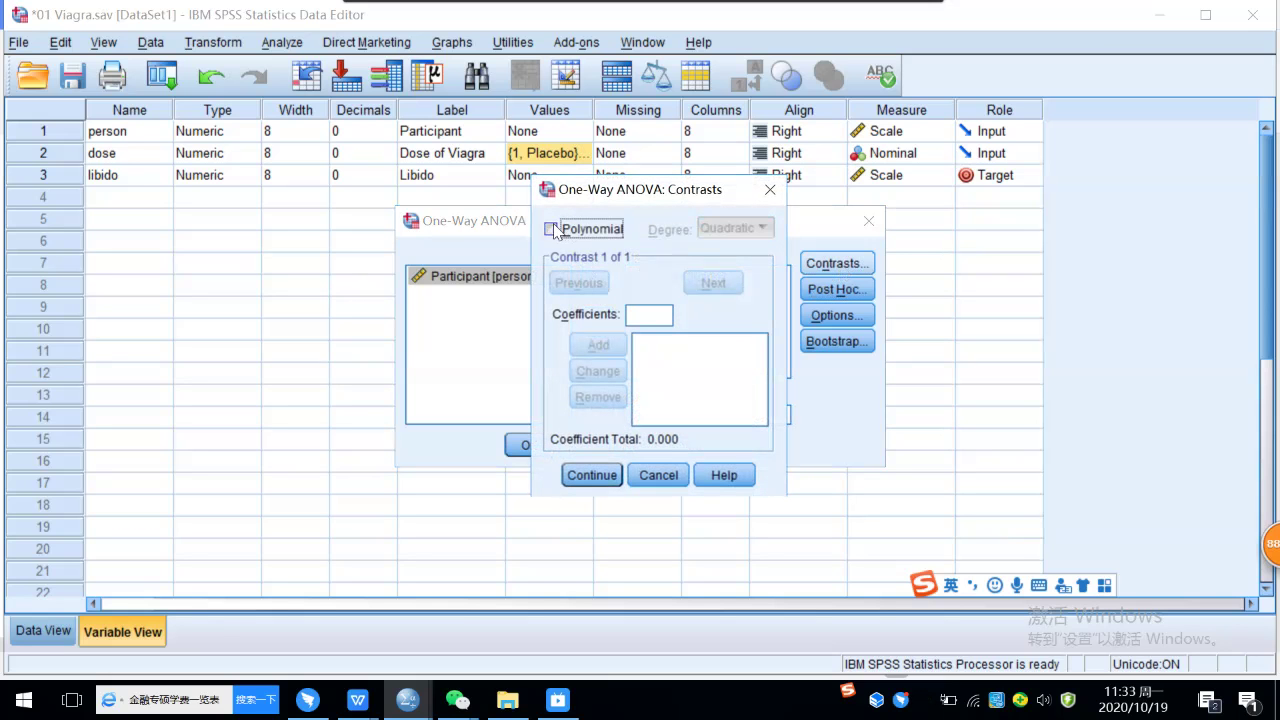
left_click(650, 314)
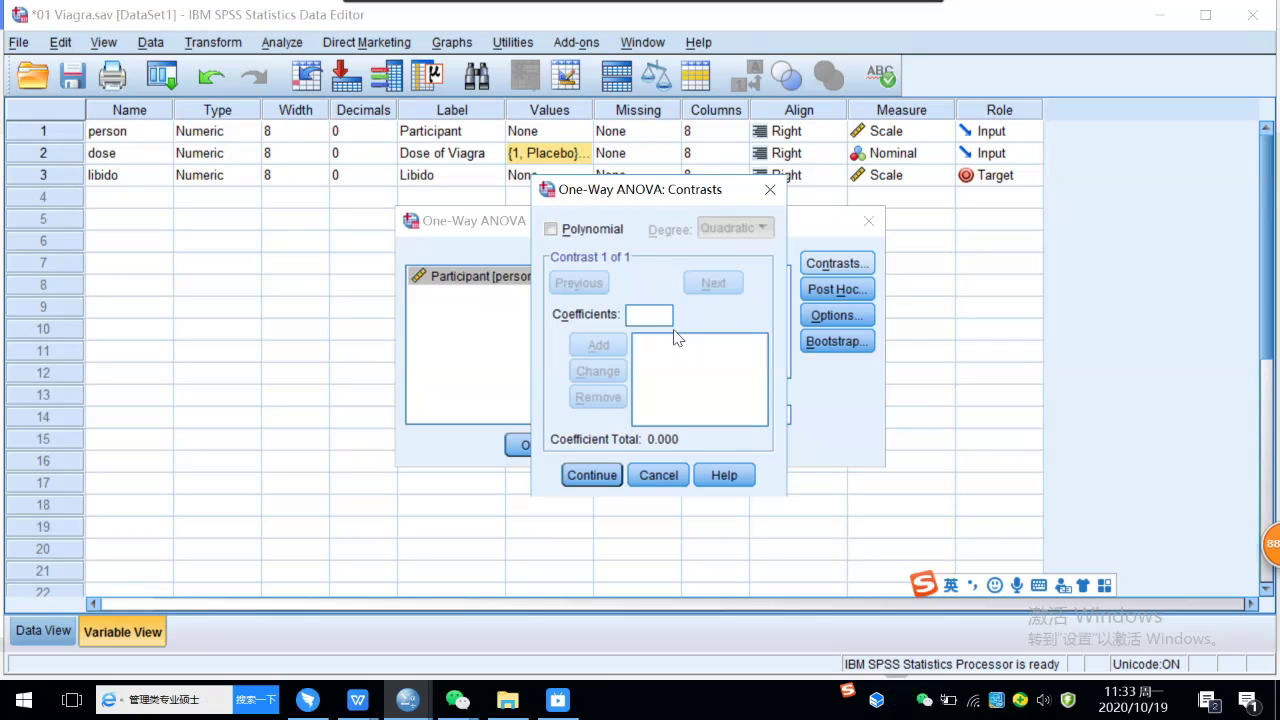
type("1")
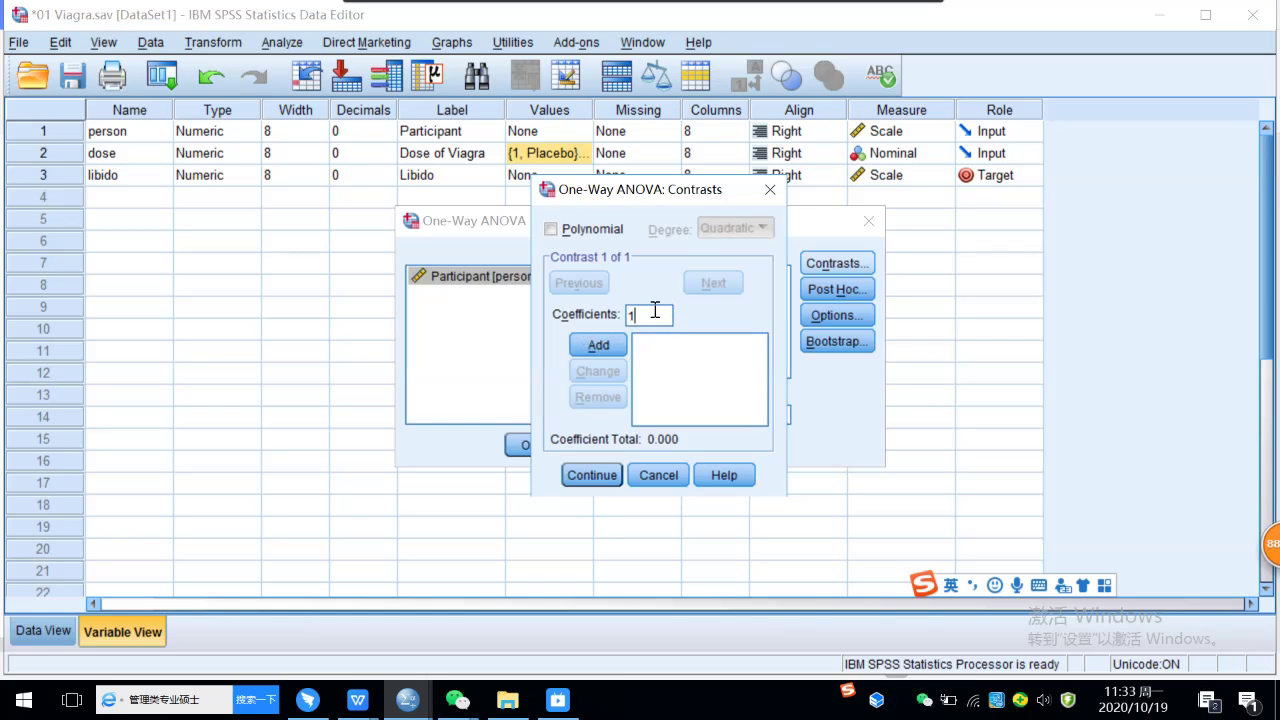
left_click(600, 345)
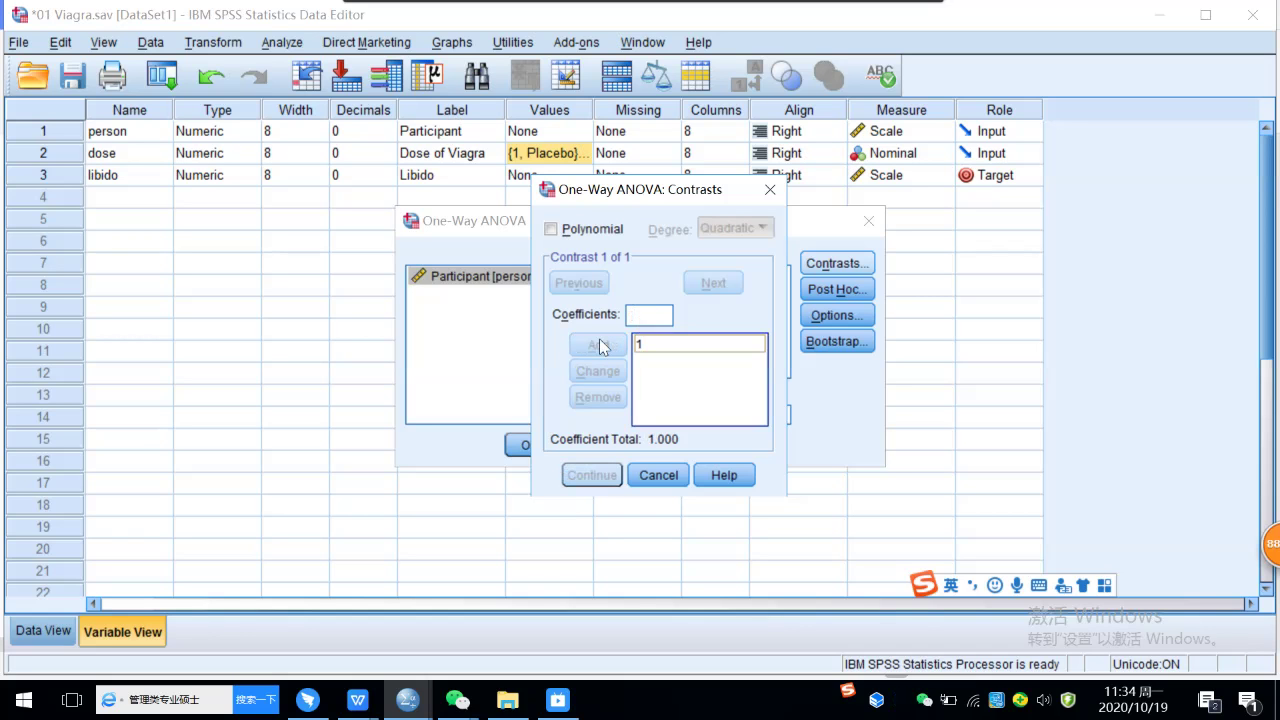
Add -0.5 as both the second and third coefficients of the contrast and accept the contrast settings
left_click(652, 307)
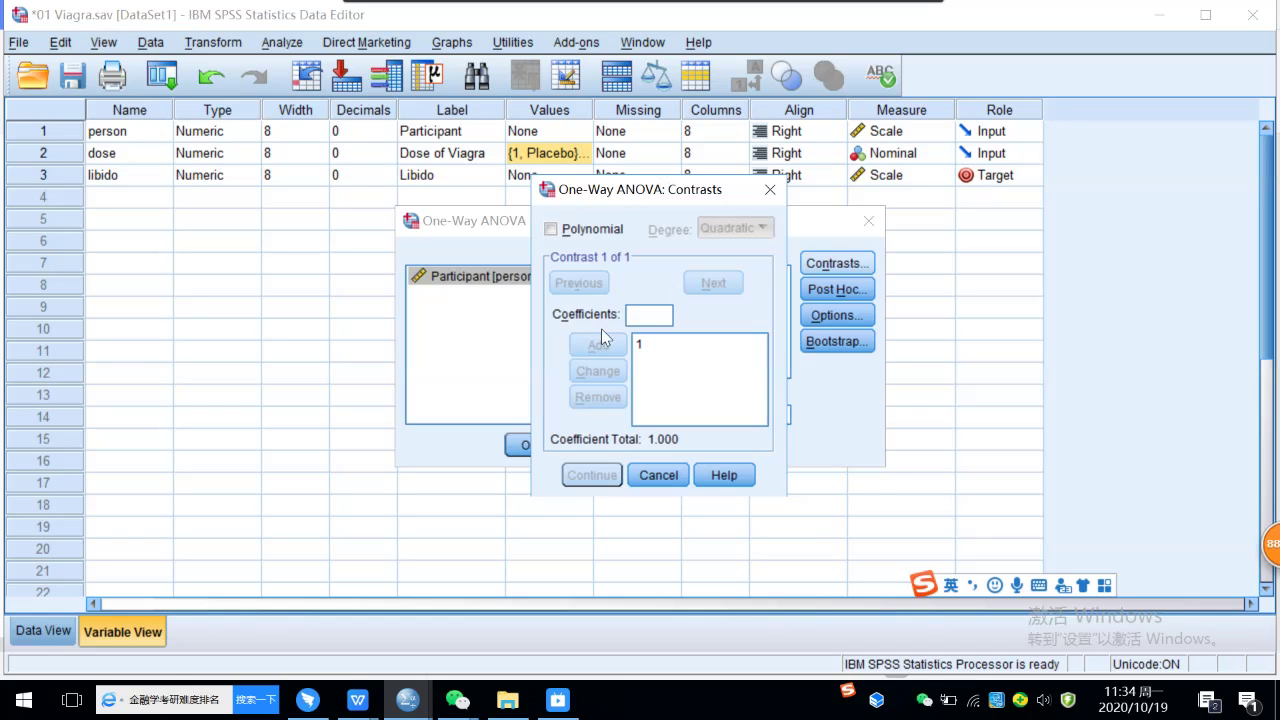
type("1")
key("Return")
type("-0.5")
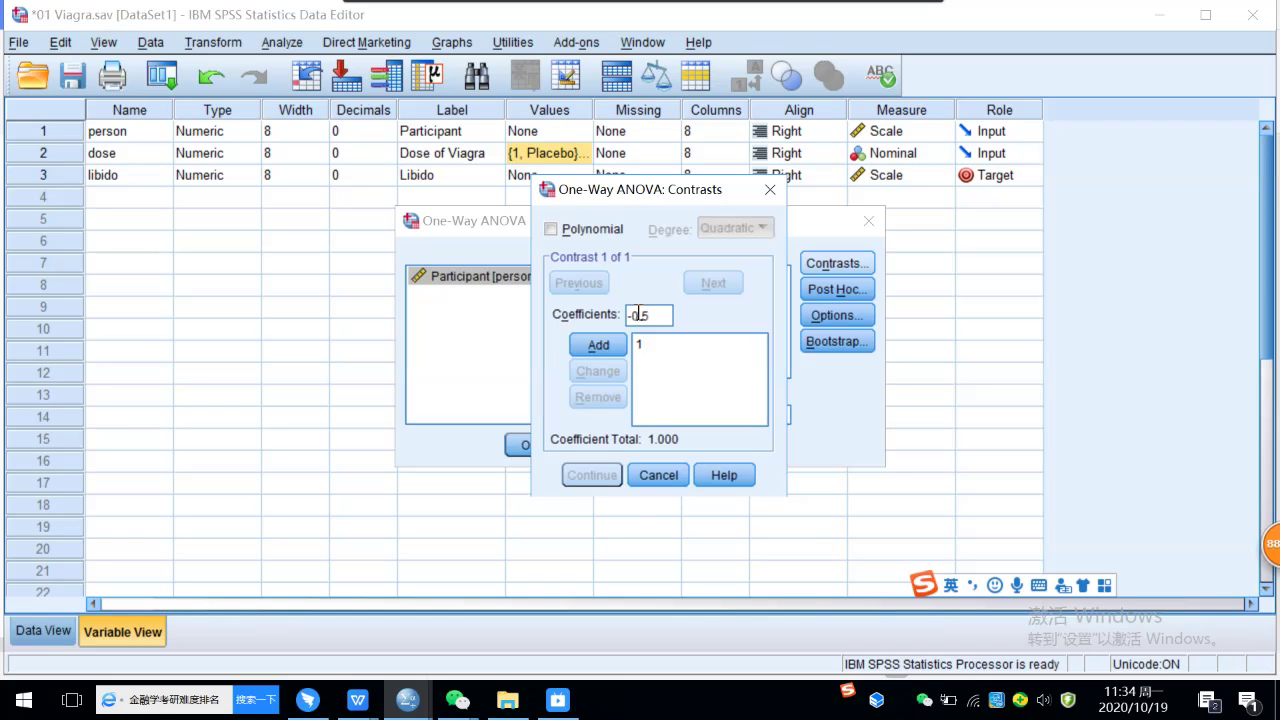
left_click(598, 344)
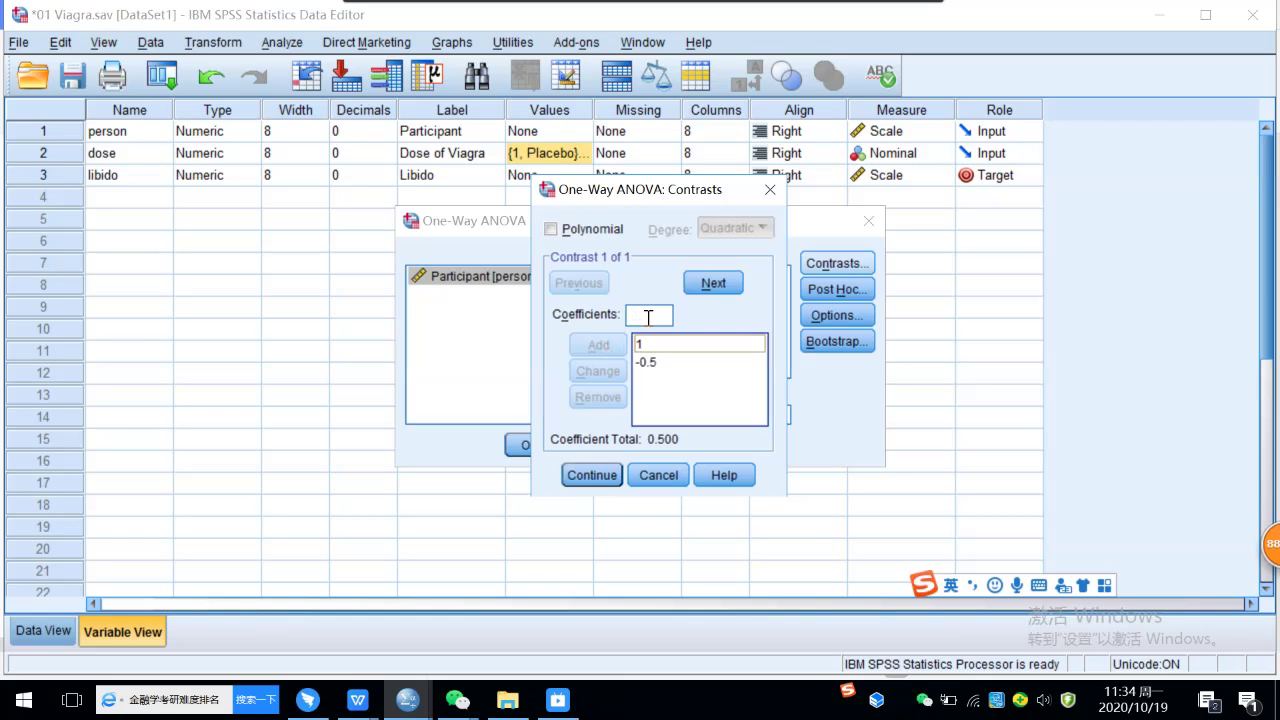
type("-")
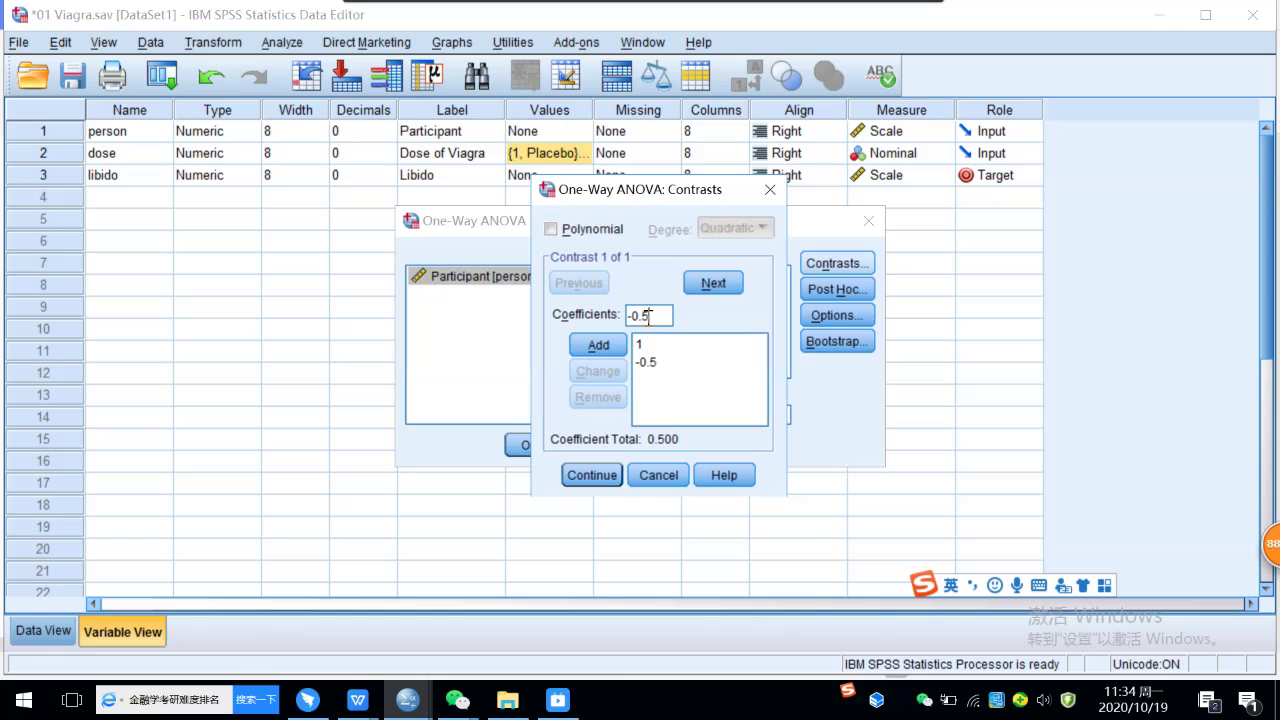
type("0.5")
left_click(598, 344)
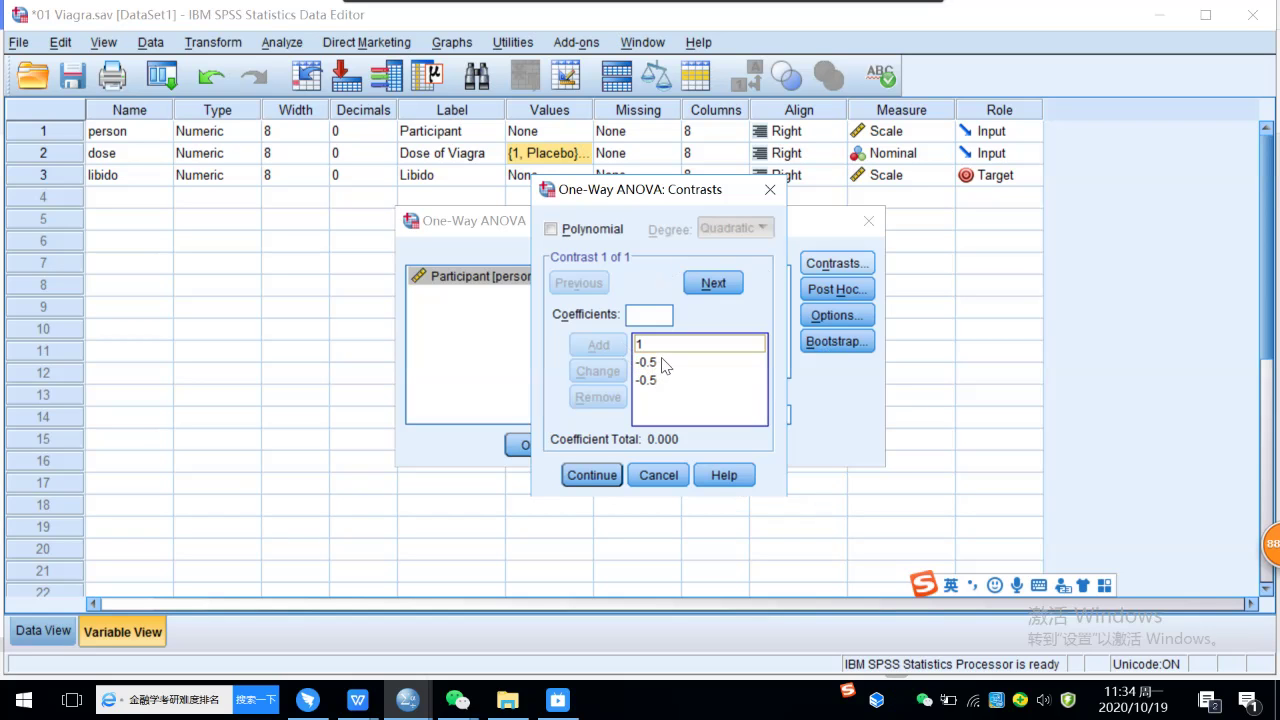
left_click(610, 477)
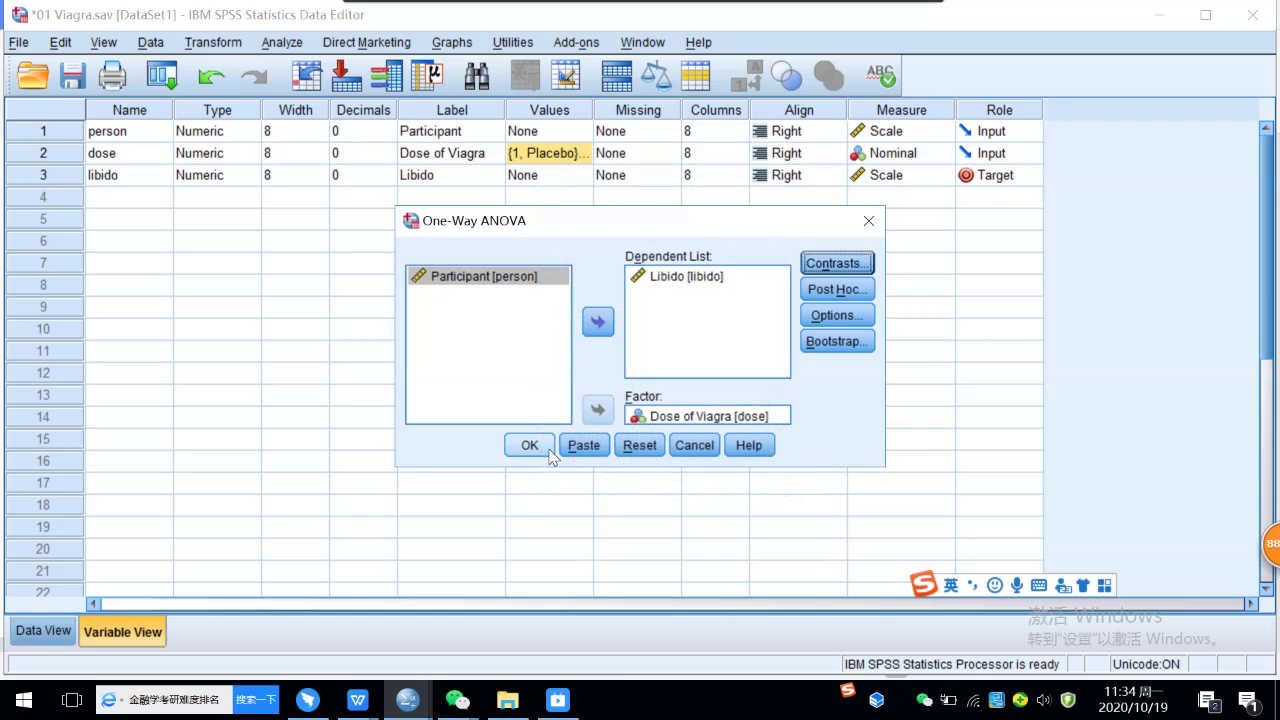
Run the one-way ANOVA and examine the Contrast Coefficients table, the Contrast Tests table and the means plot
left_click(547, 449)
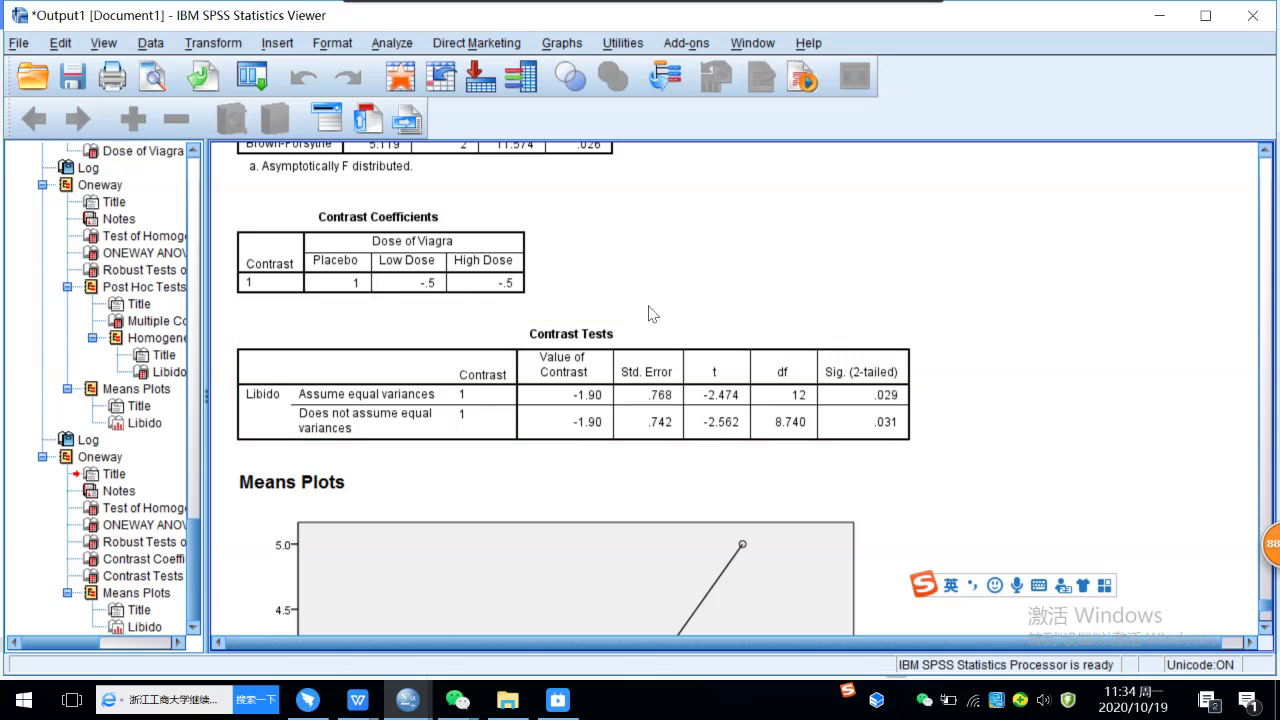
scroll(640, 280, "up", 2)
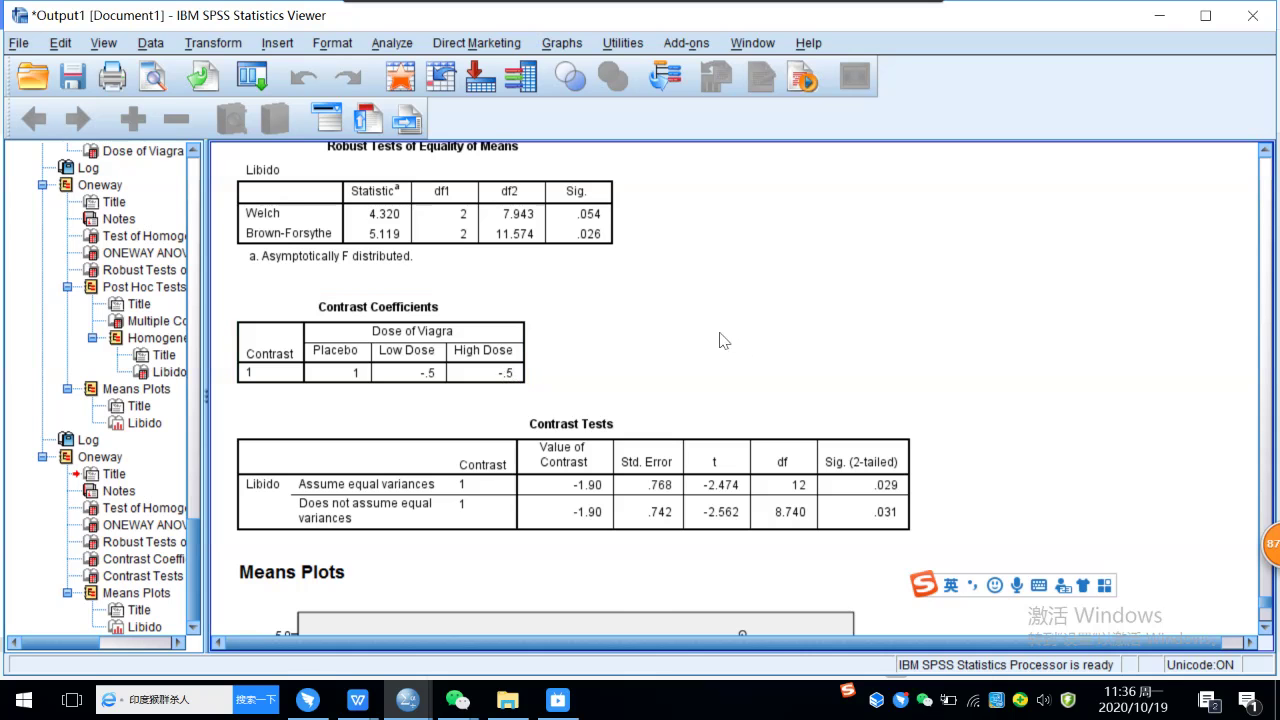
scroll(725, 327, "down", 3)
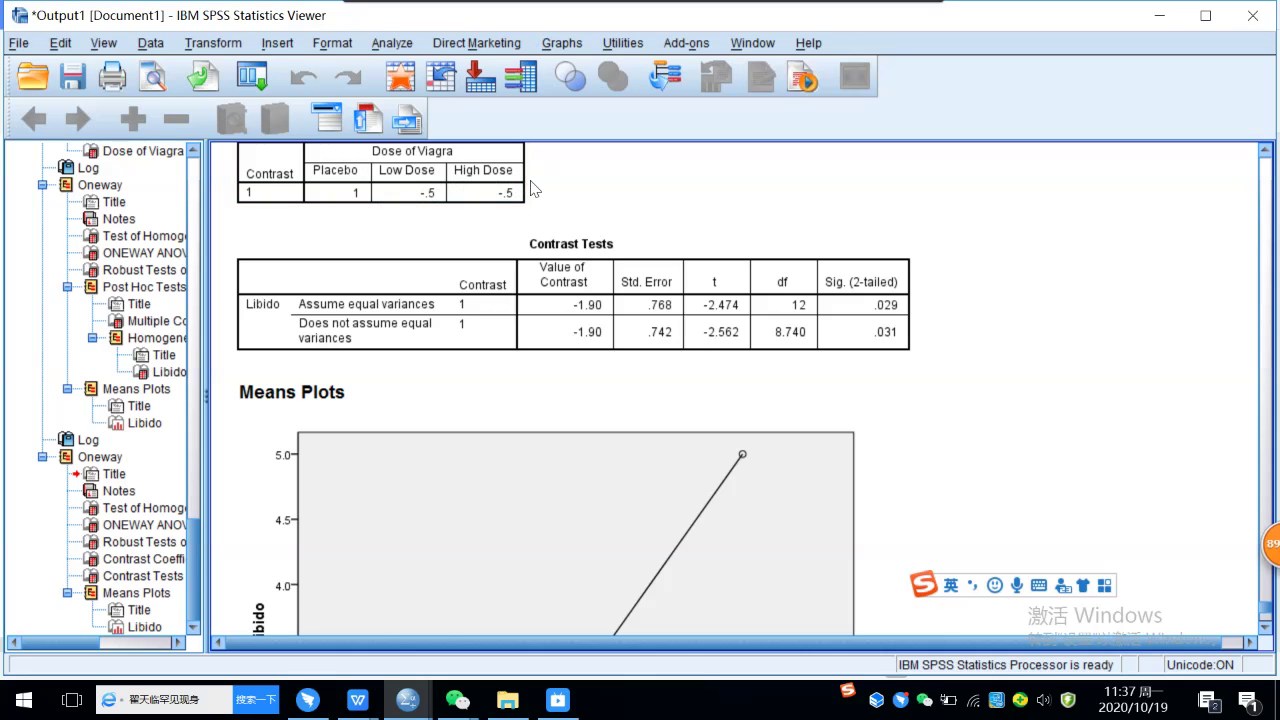
scroll(757, 337, "down", 4)
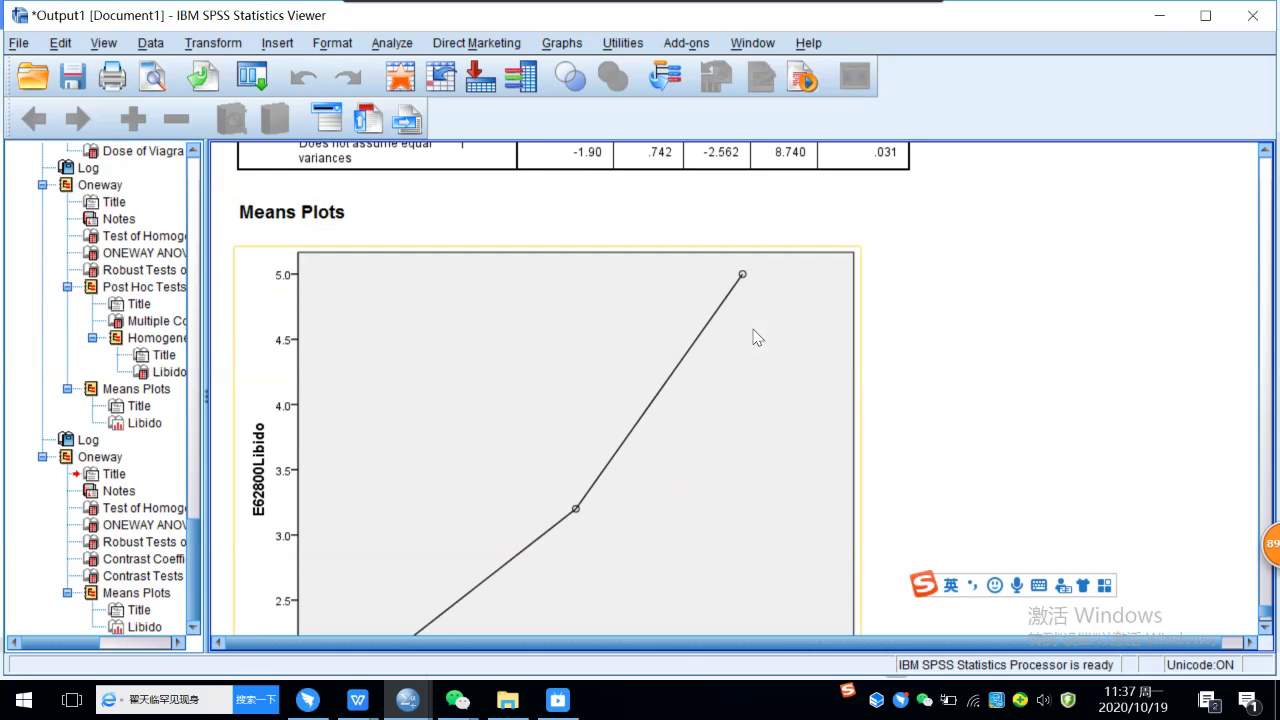
Switch to the lecture 3&4 document in WPS and read the planned contrasts example, from the dialogs and Contrast Tests table through its interpretation
mouse_move(362, 702)
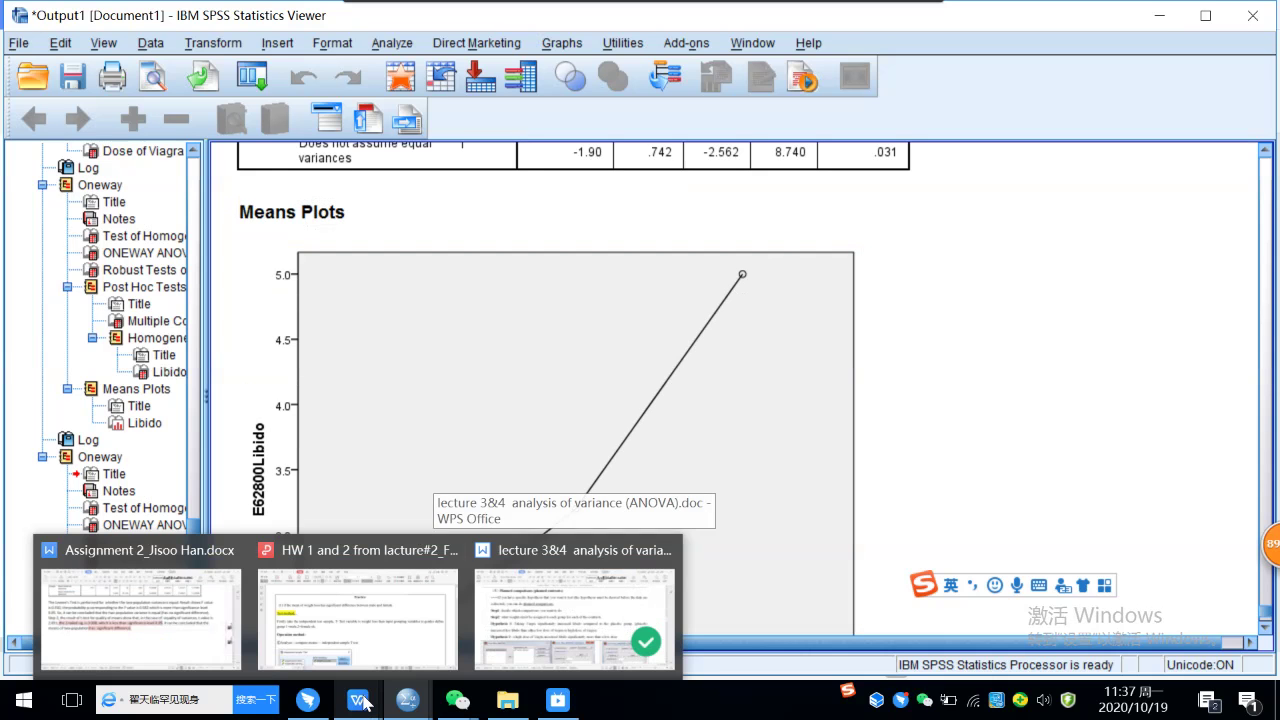
left_click(575, 605)
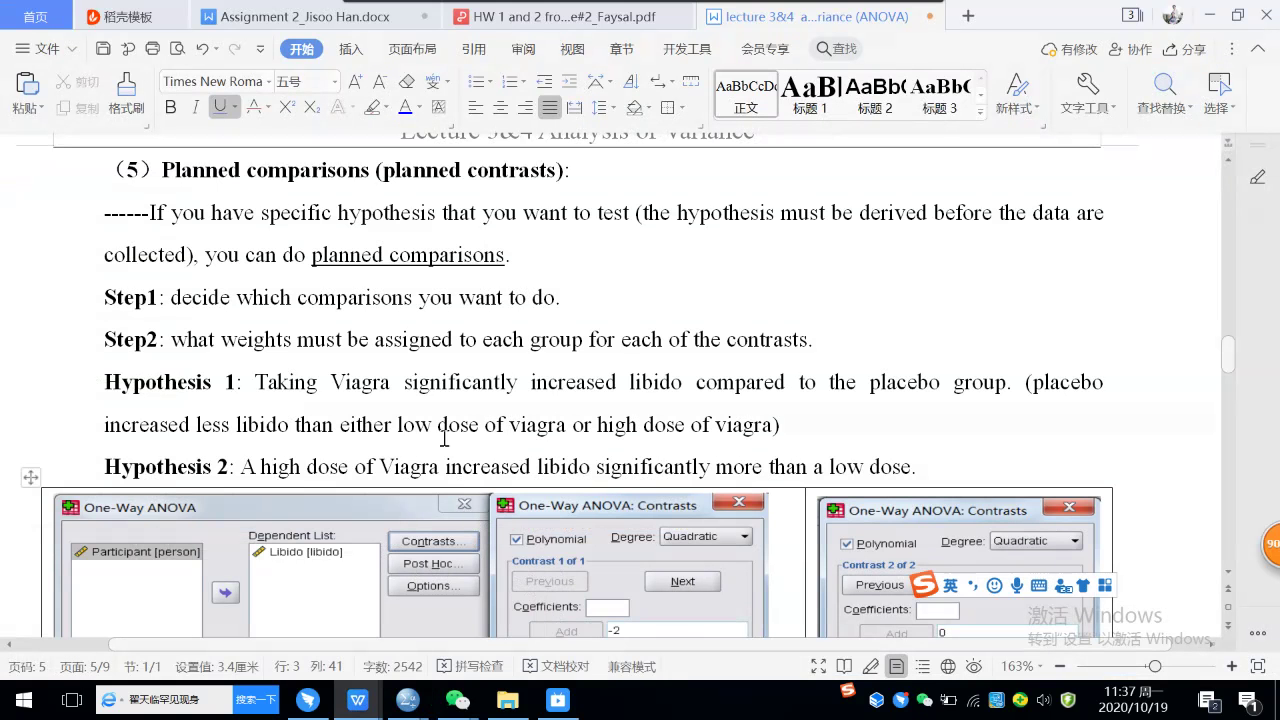
scroll(524, 412, "down", 5)
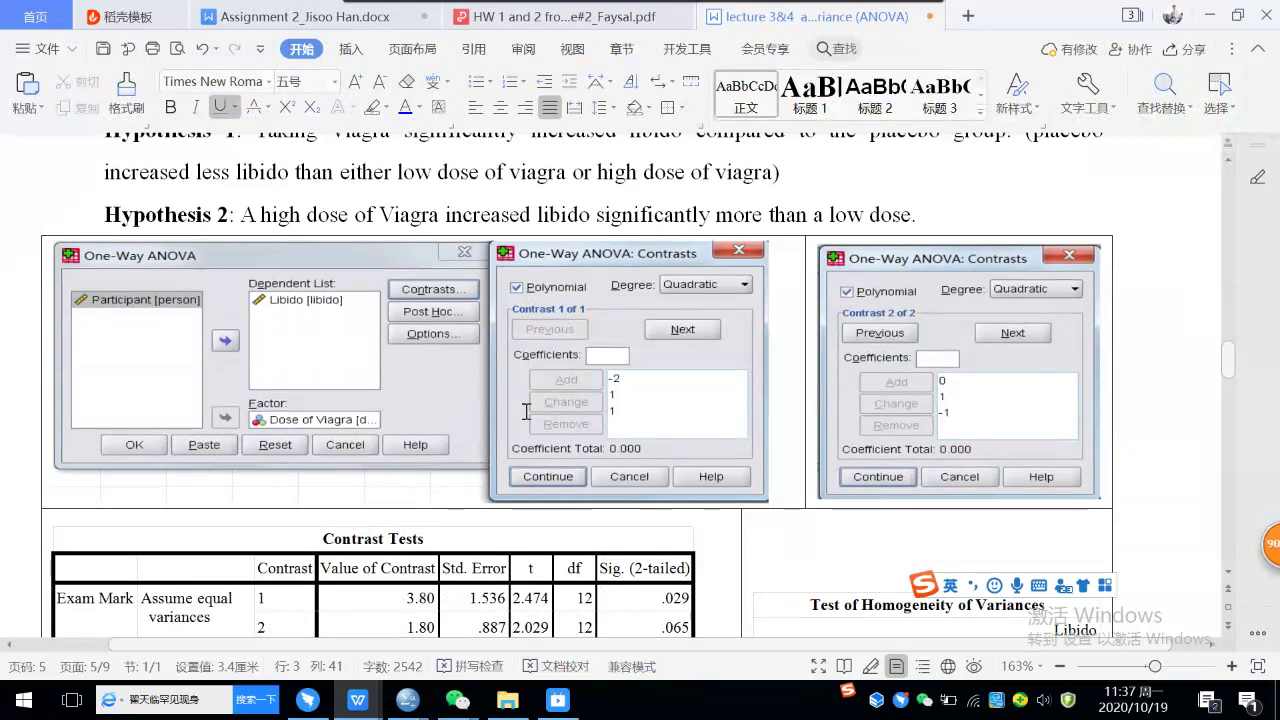
scroll(526, 412, "down", 8)
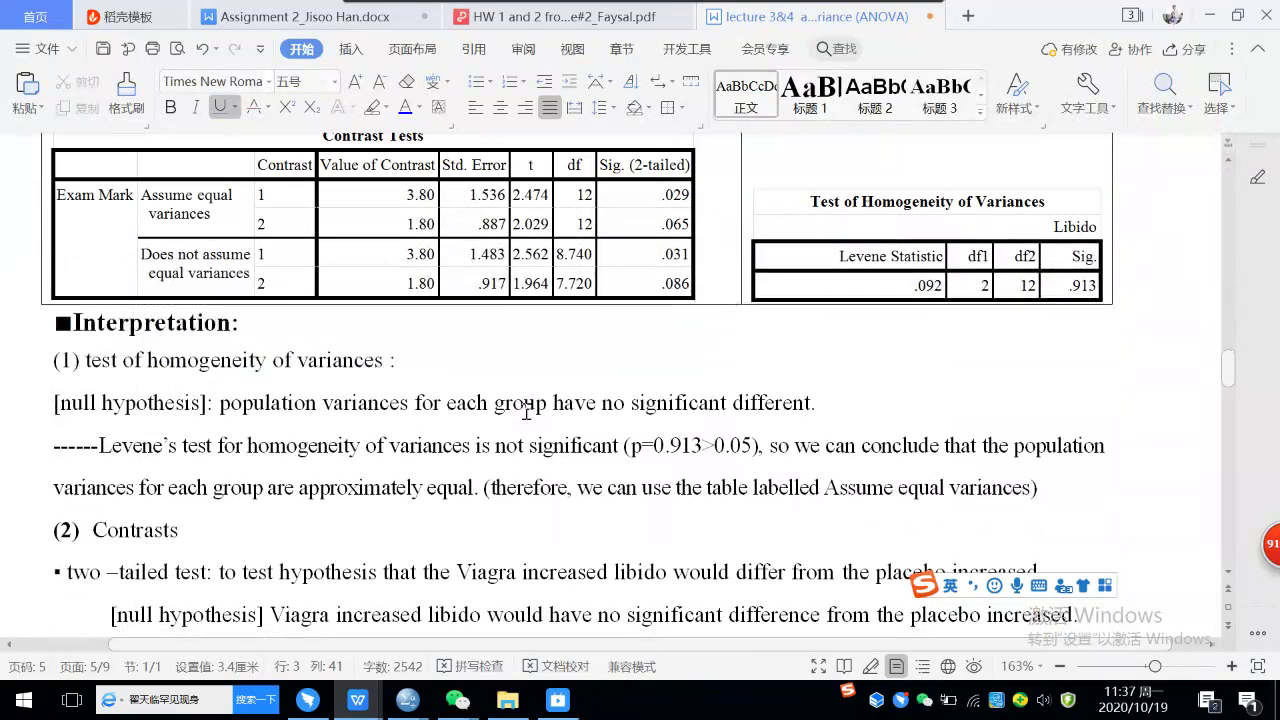
scroll(527, 410, "down", 1)
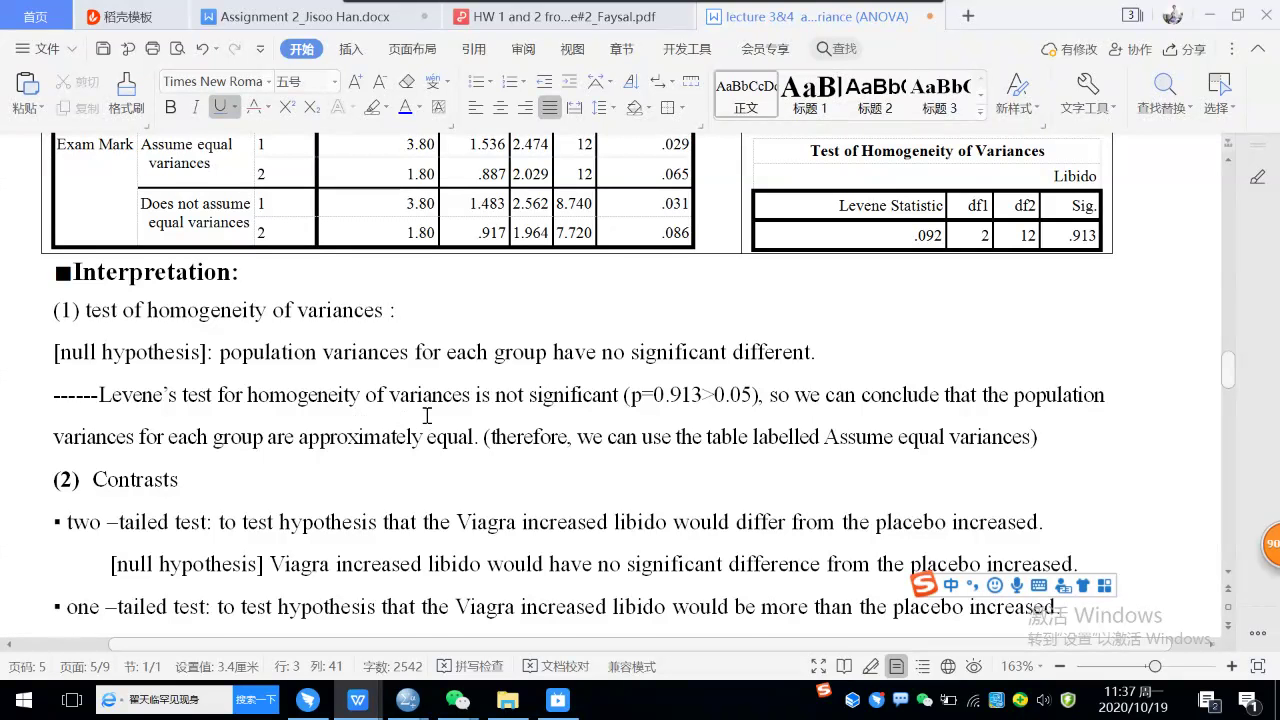
scroll(427, 415, "down", 1)
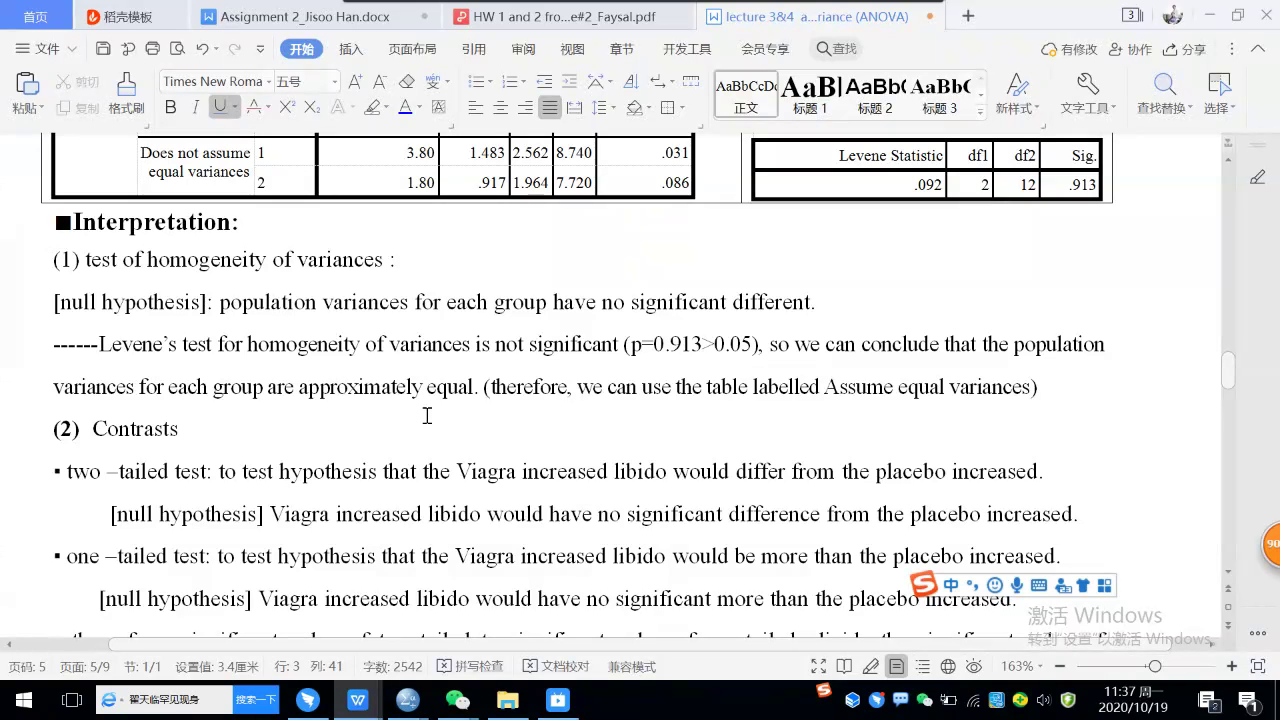
scroll(796, 435, "down", 1)
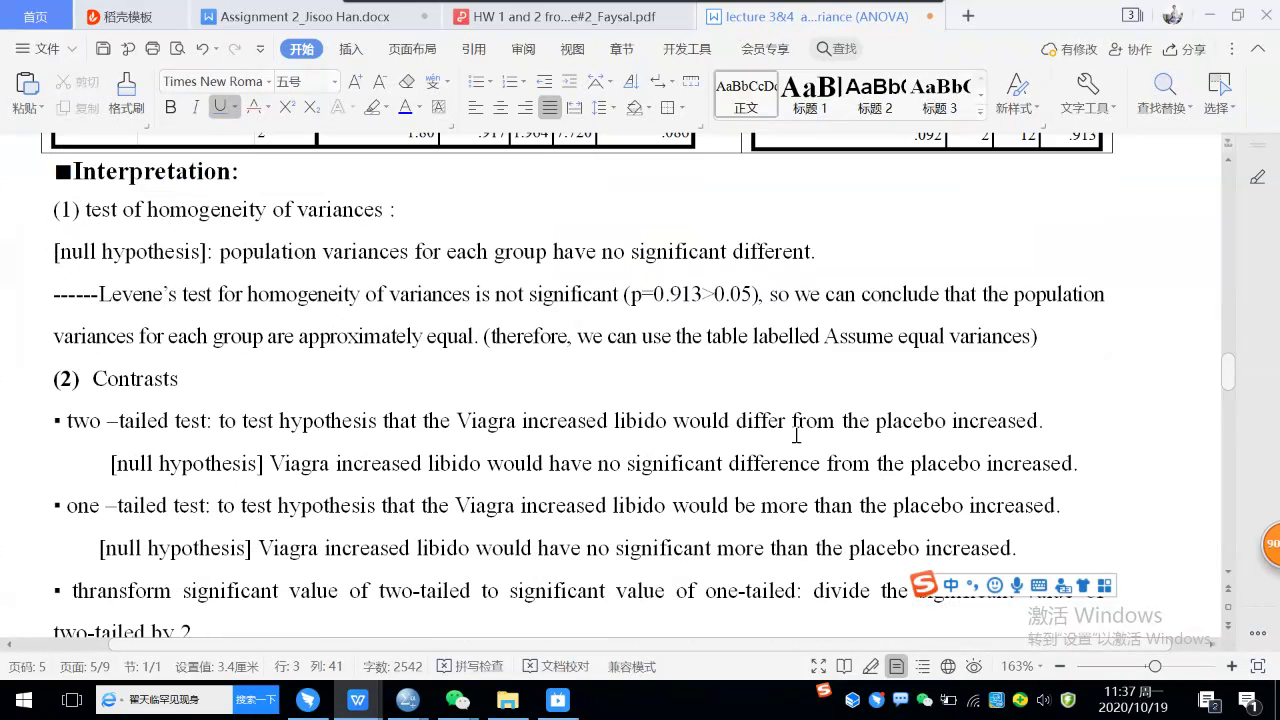
scroll(796, 435, "down", 5)
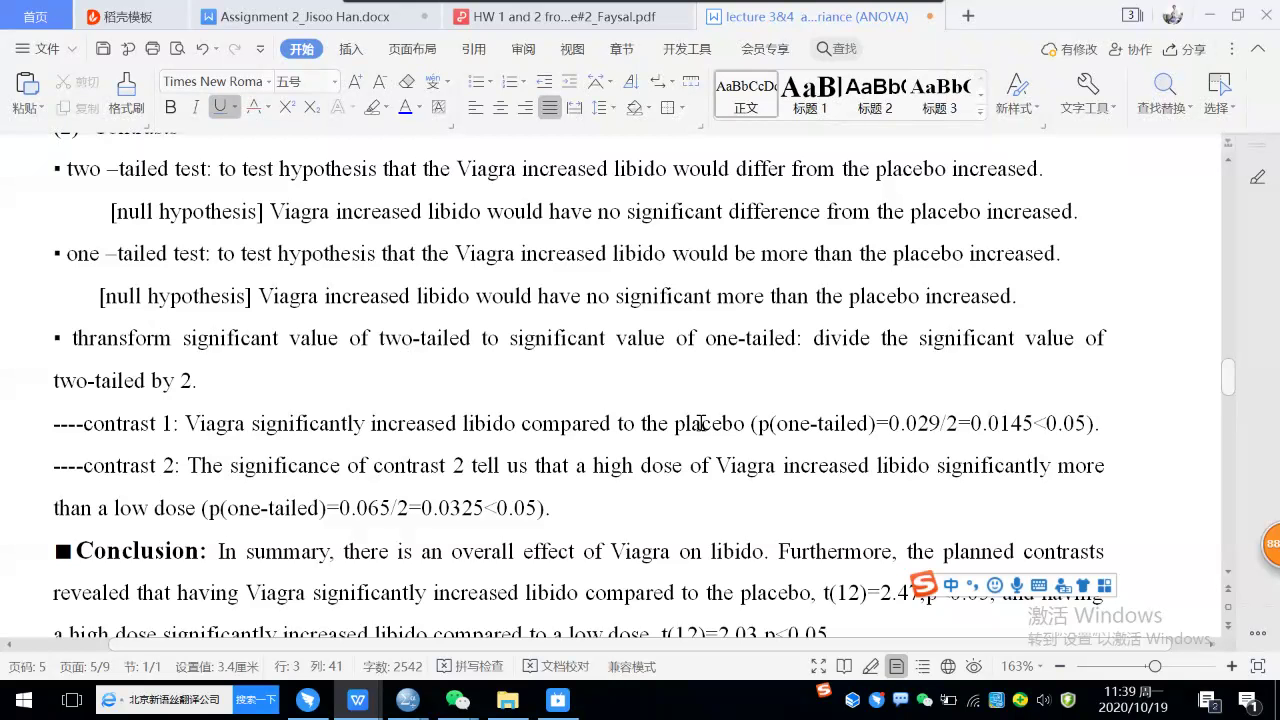
Select the contrast 1 statement about Viagra increasing libido compared to the placebo and check it against the Contrast Tests table
left_click_drag(174, 423, 736, 421)
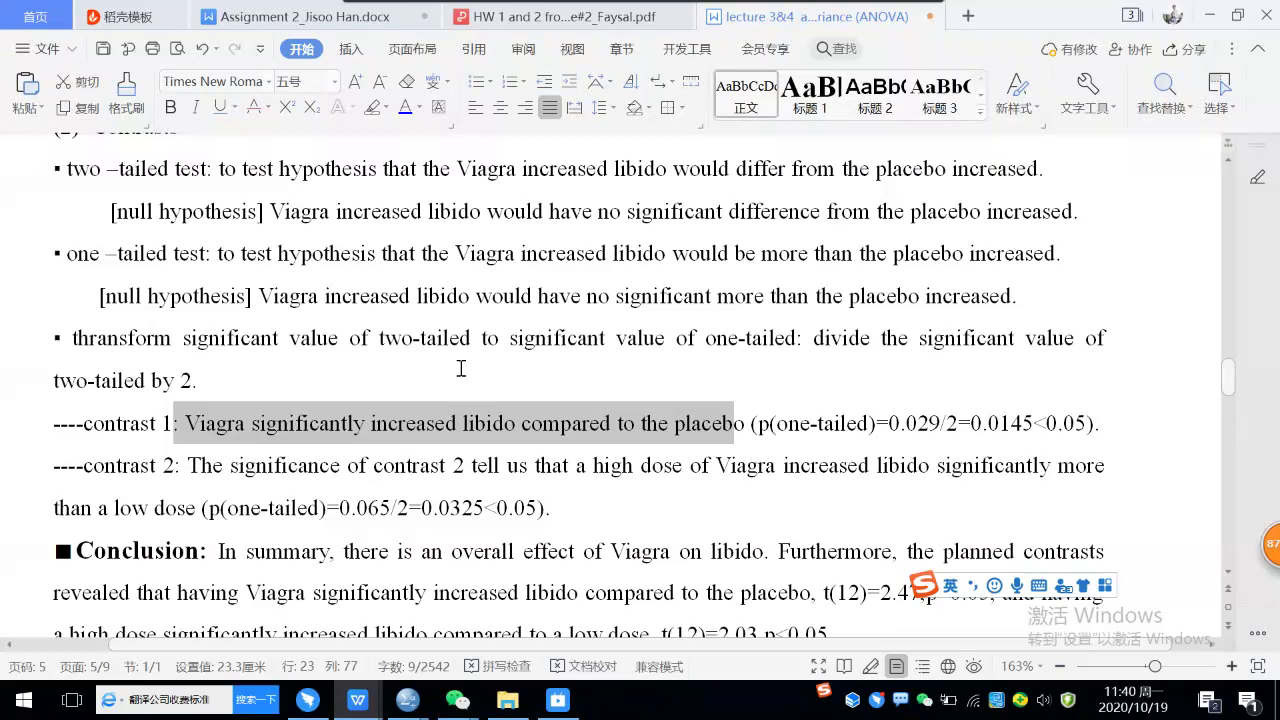
scroll(649, 320, "up", 3)
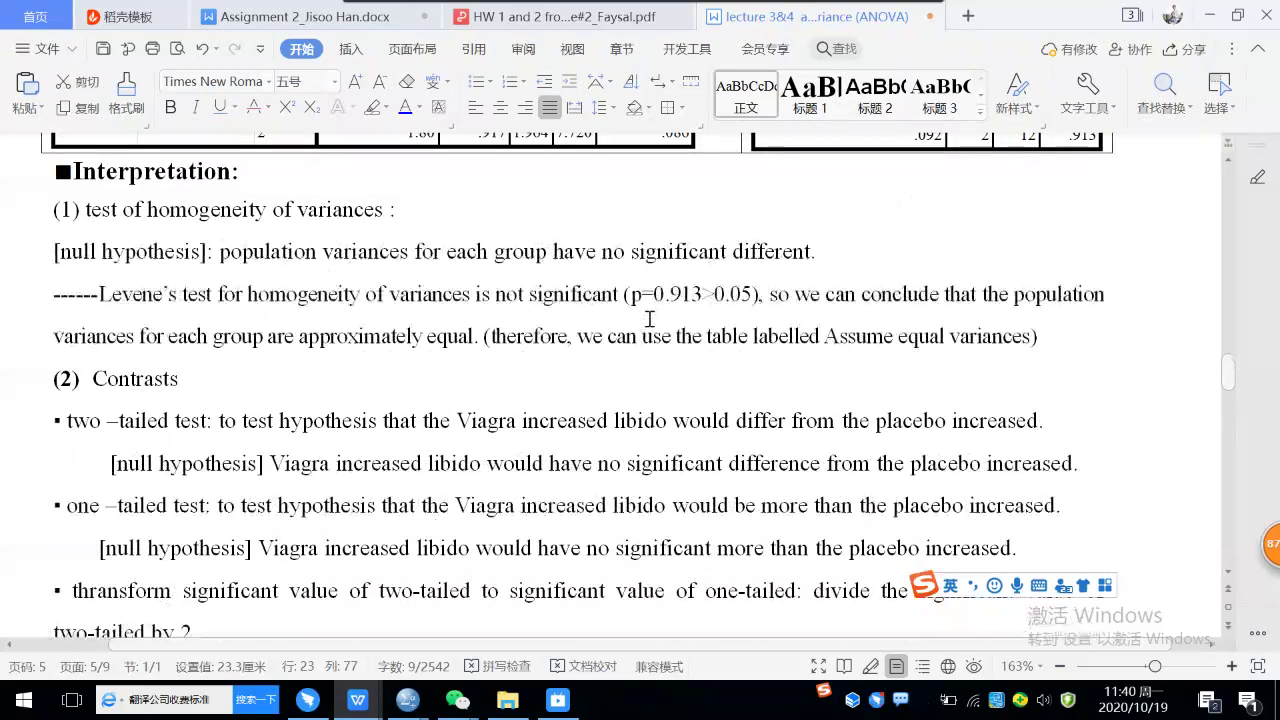
scroll(649, 318, "up", 5)
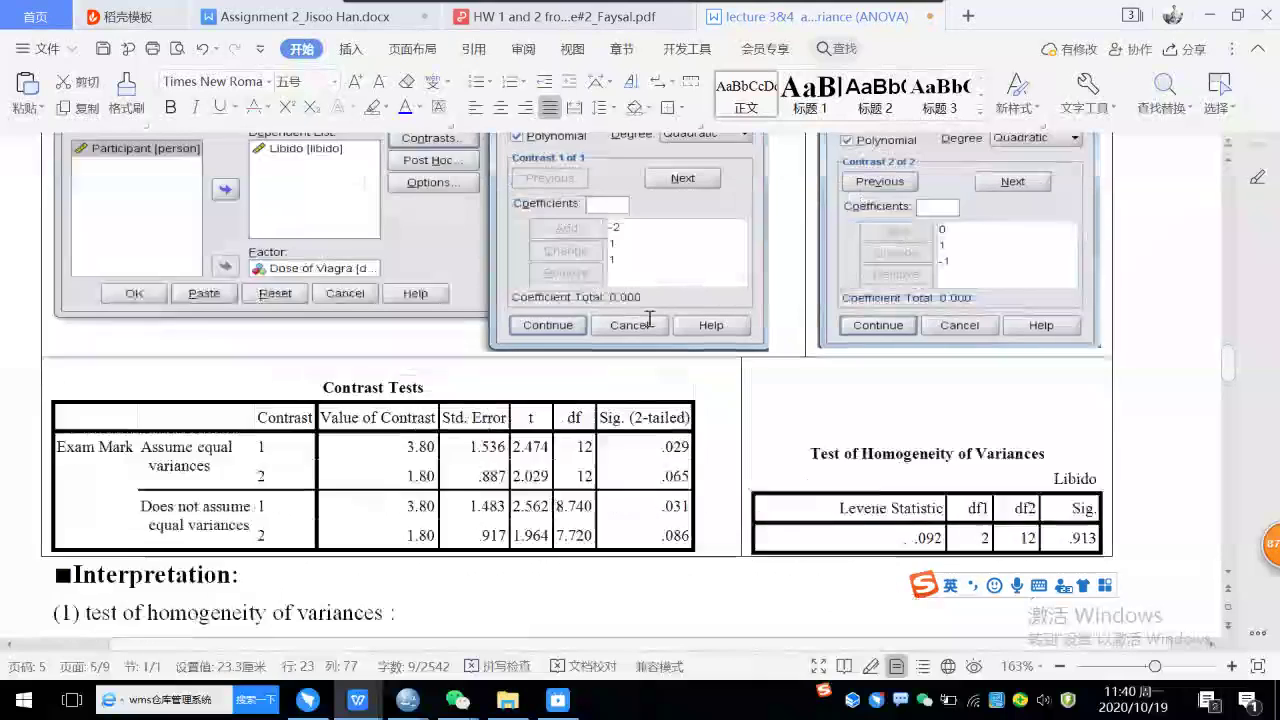
scroll(649, 320, "down", 6)
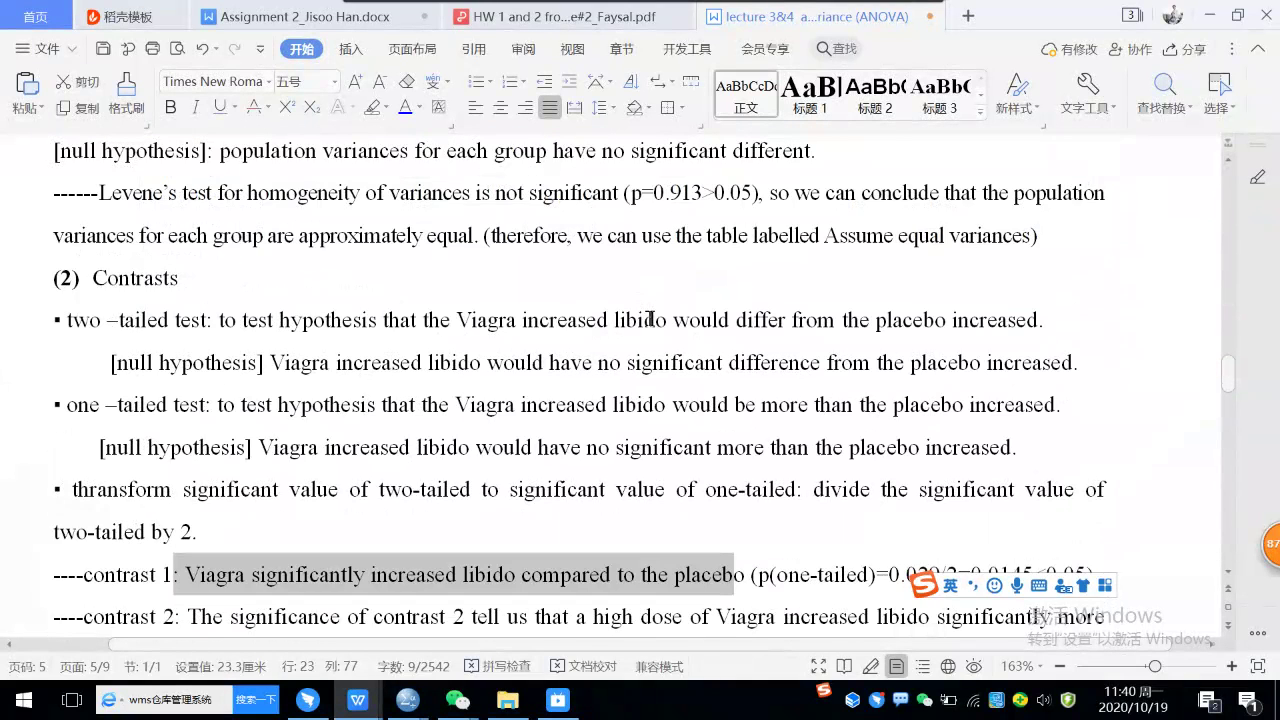
scroll(650, 318, "up", 1)
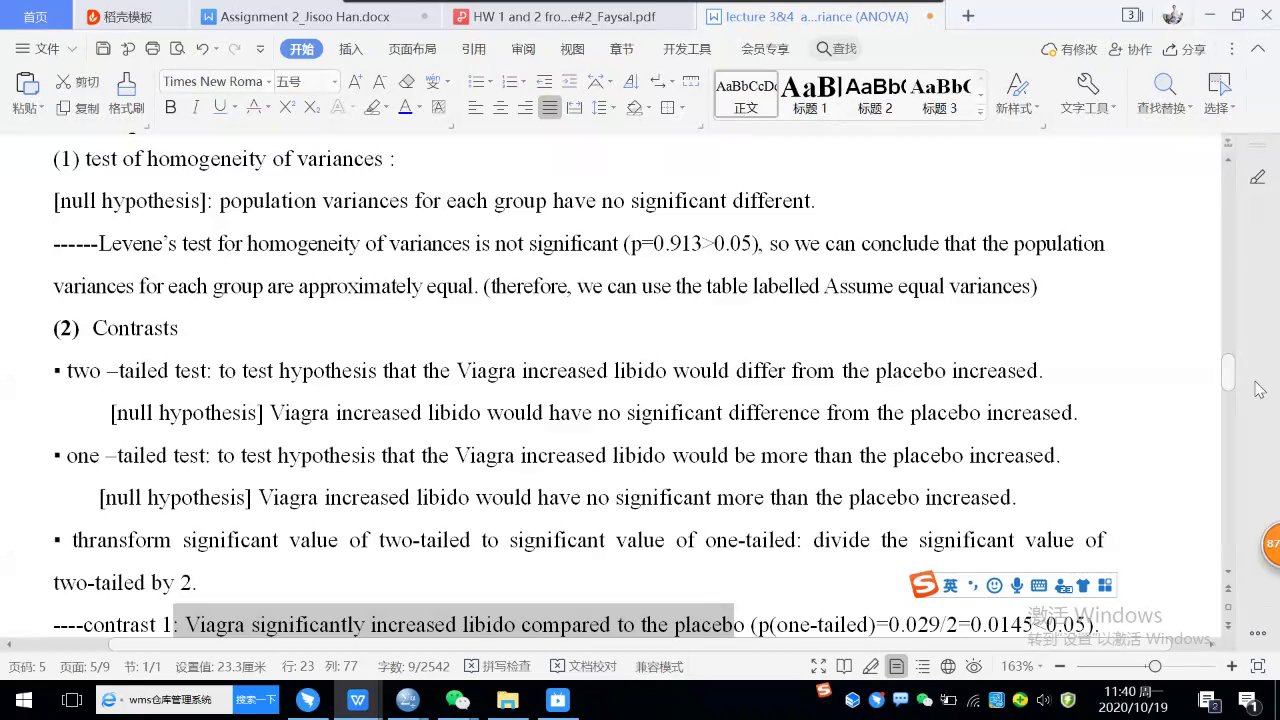
Reread Hypotheses 1 and 2 in the lecture document, switch to the Viagra data in SPSS and open the One-Way ANOVA contrast settings
left_click_drag(1232, 378, 1230, 358)
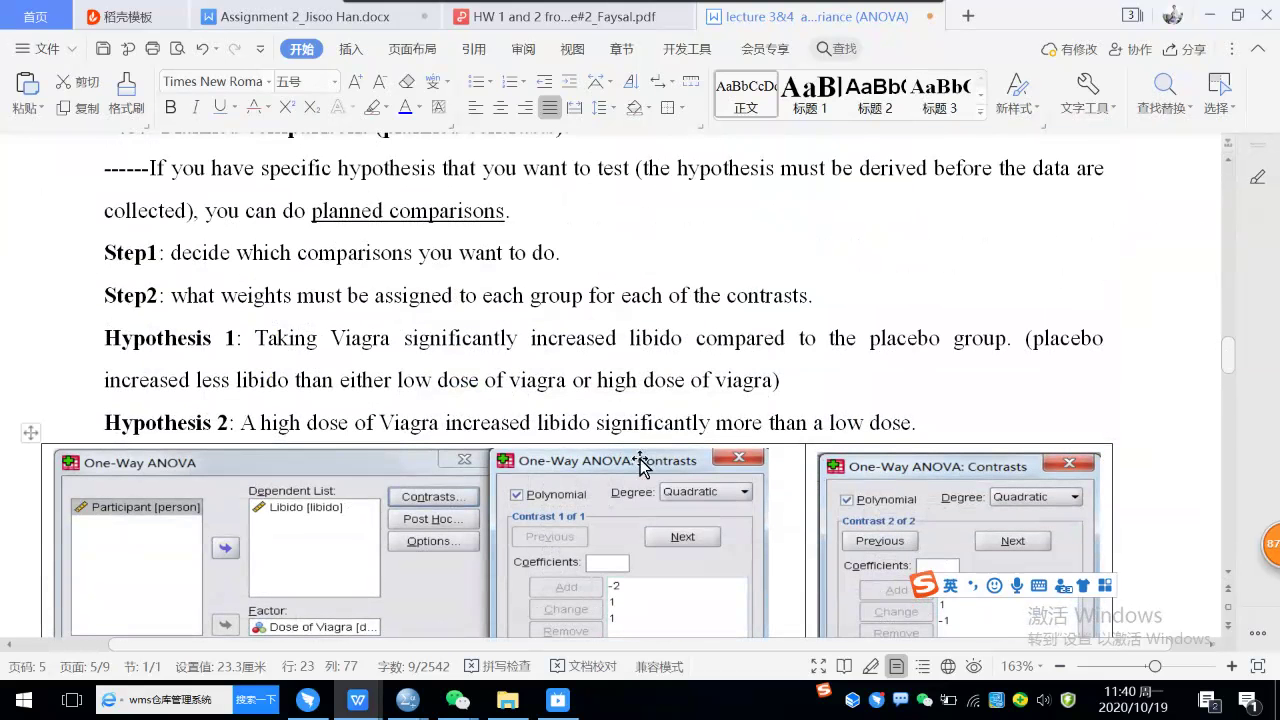
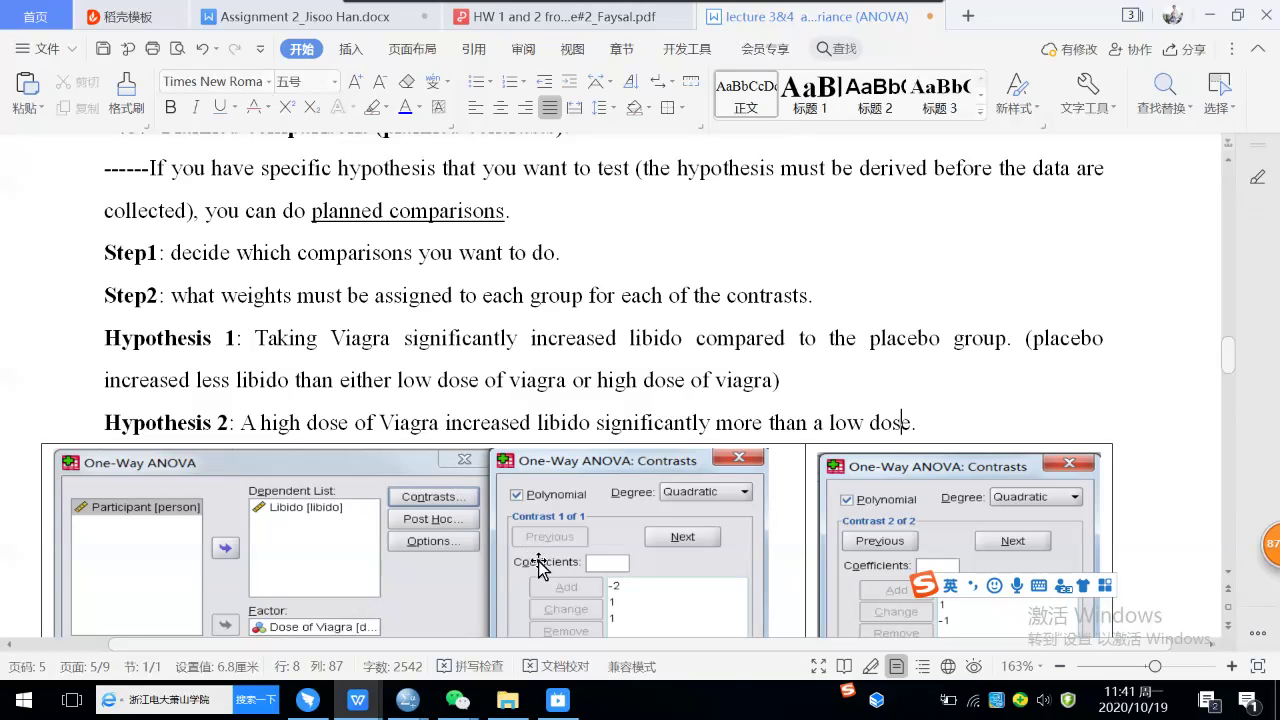
mouse_move(423, 707)
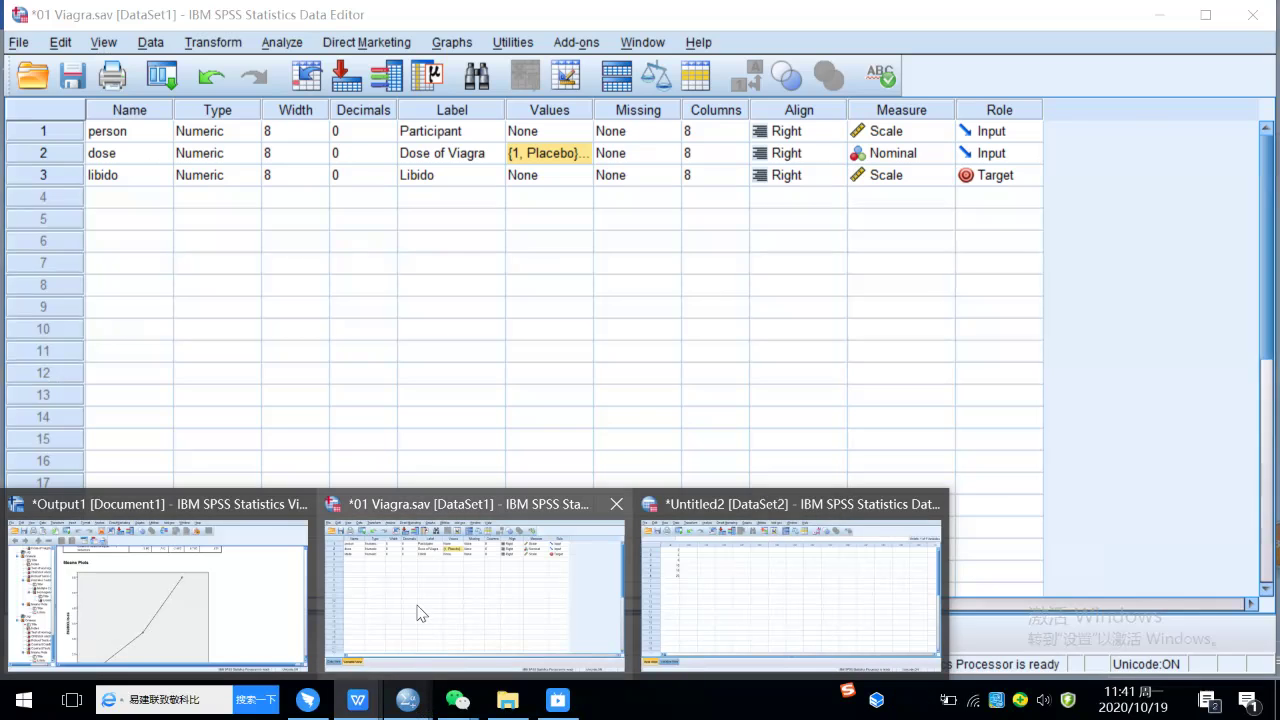
left_click(418, 612)
left_click(293, 45)
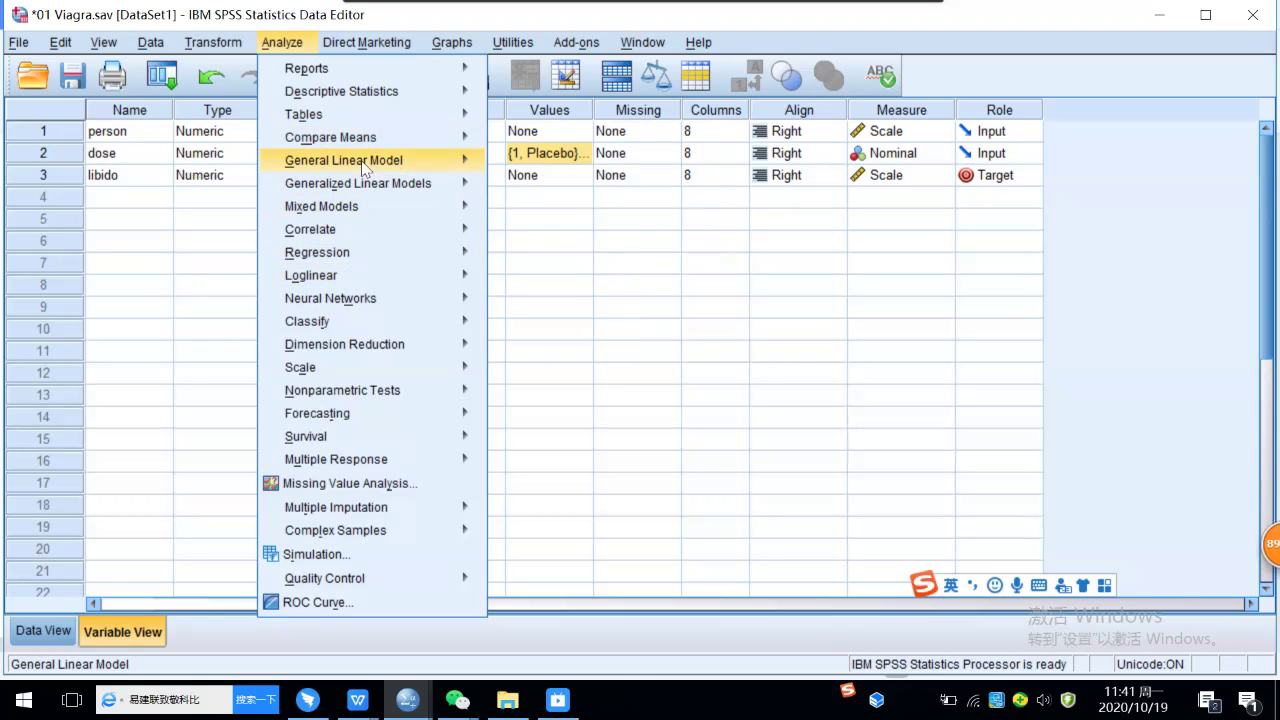
mouse_move(362, 145)
left_click(584, 243)
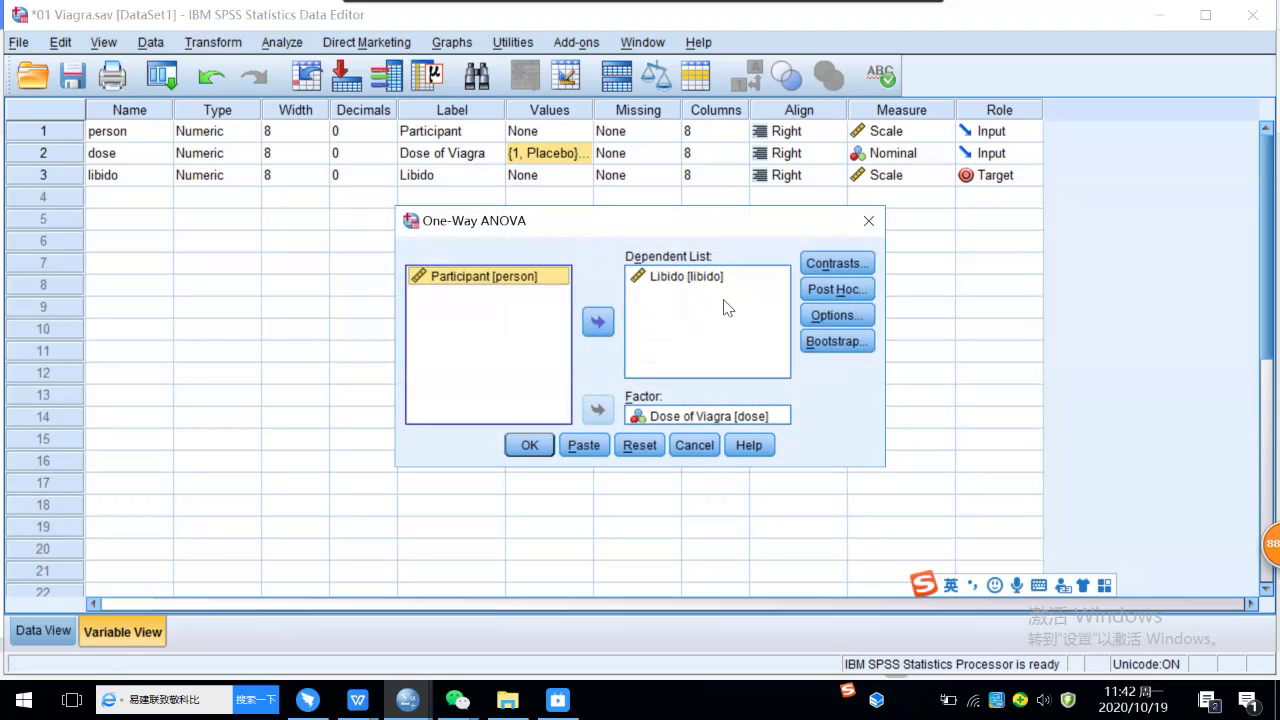
left_click(819, 262)
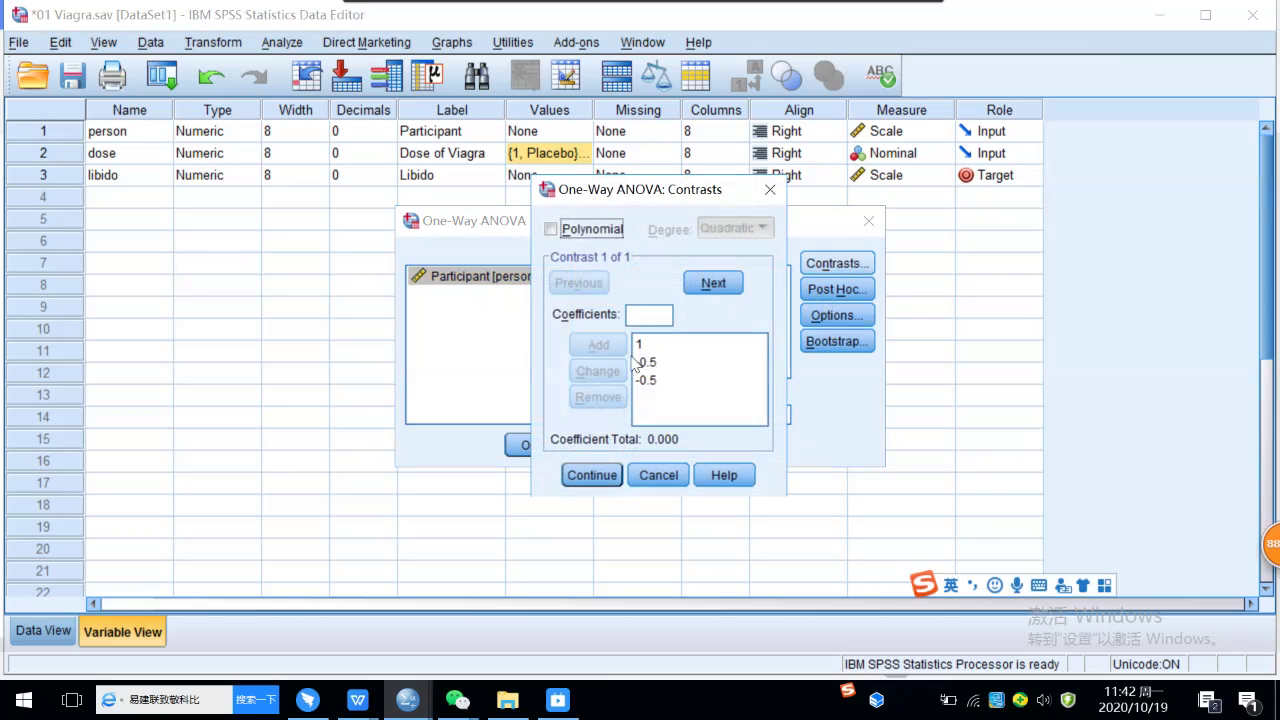
Remove all three existing coefficients (1, -0.5 and -0.5) from the contrast
left_click(640, 345)
left_click(598, 397)
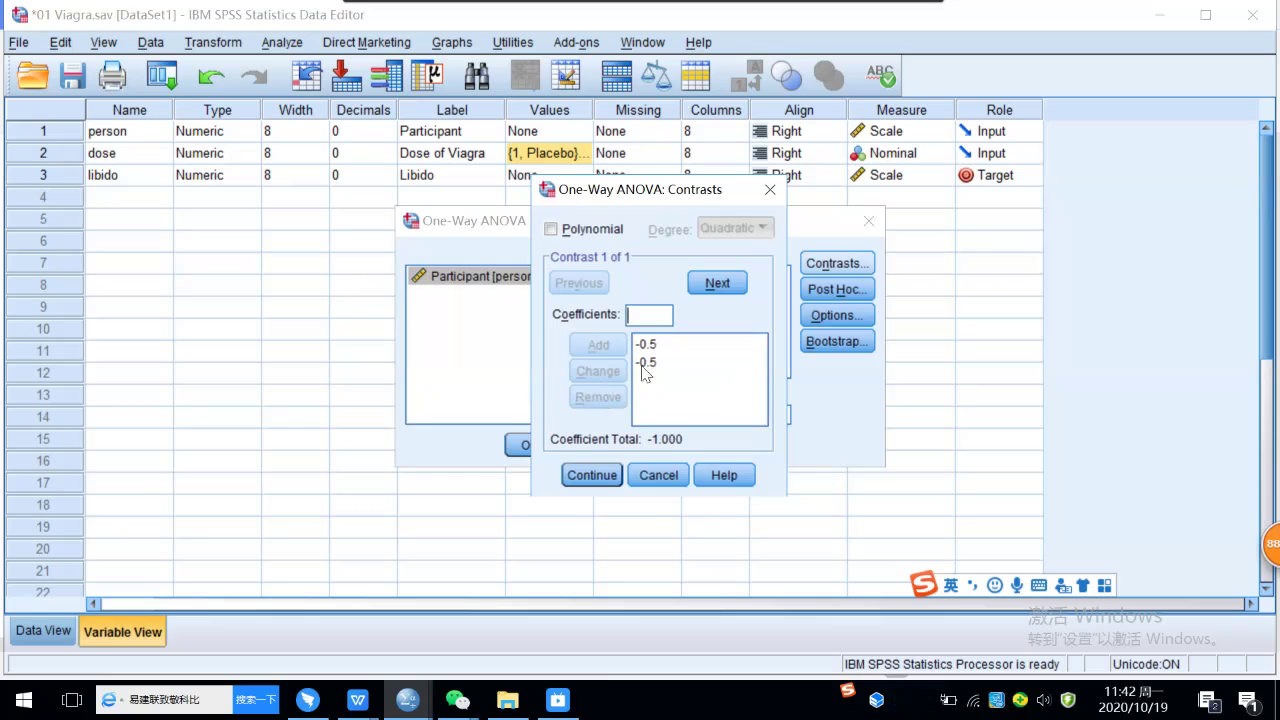
left_click(645, 363)
left_click(598, 397)
left_click(658, 345)
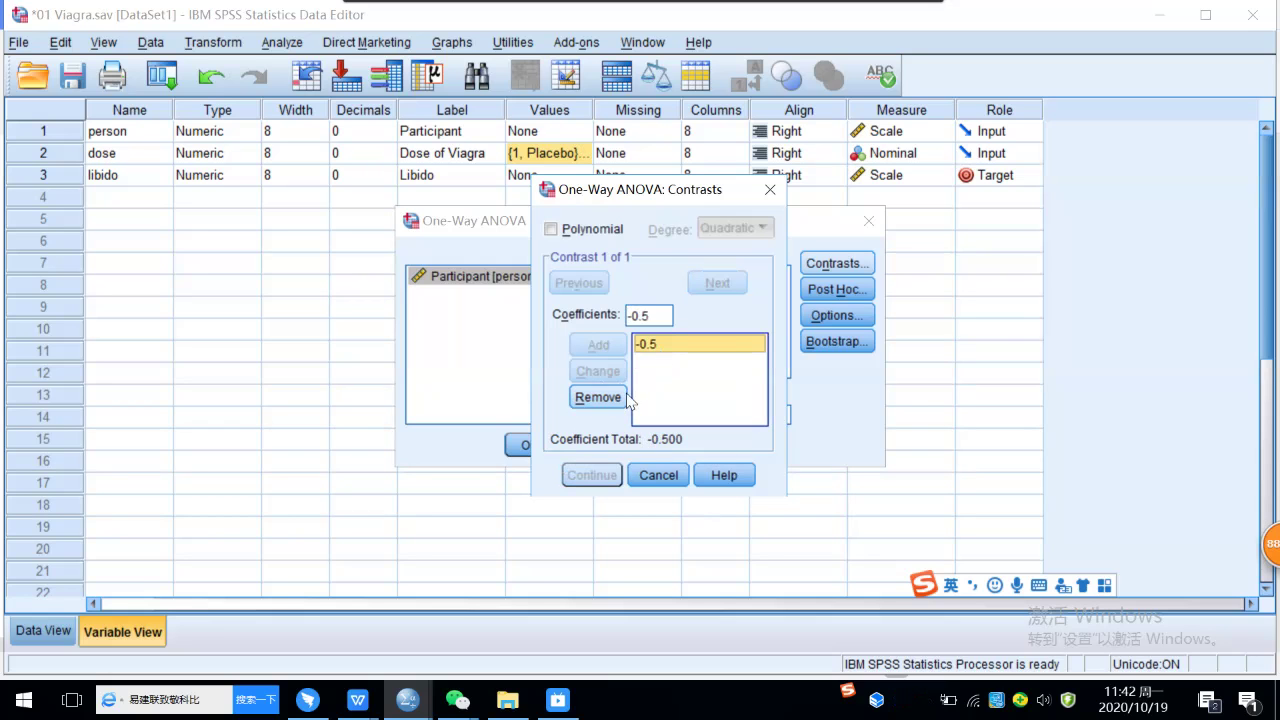
left_click(624, 397)
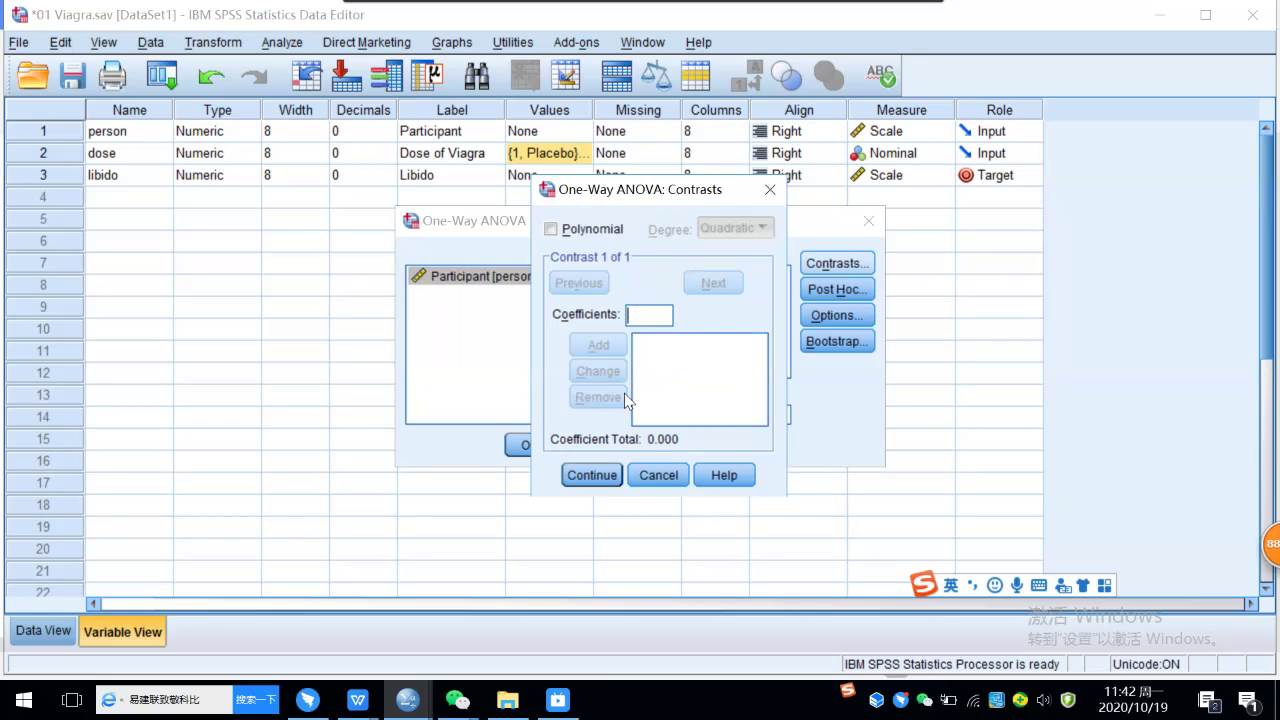
Add 0, 1 and -1 as the contrast coefficients for placebo, low dose and high dose, and accept the contrast settings
left_click(651, 323)
type("0")
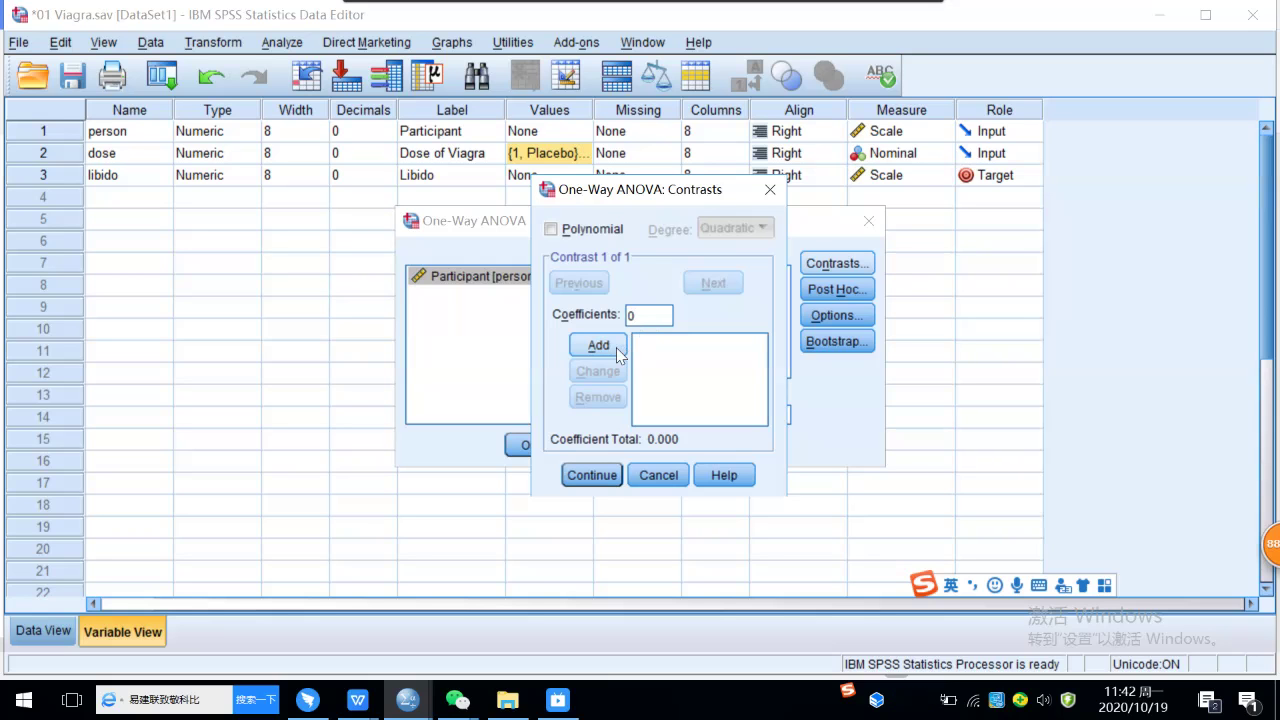
left_click(598, 345)
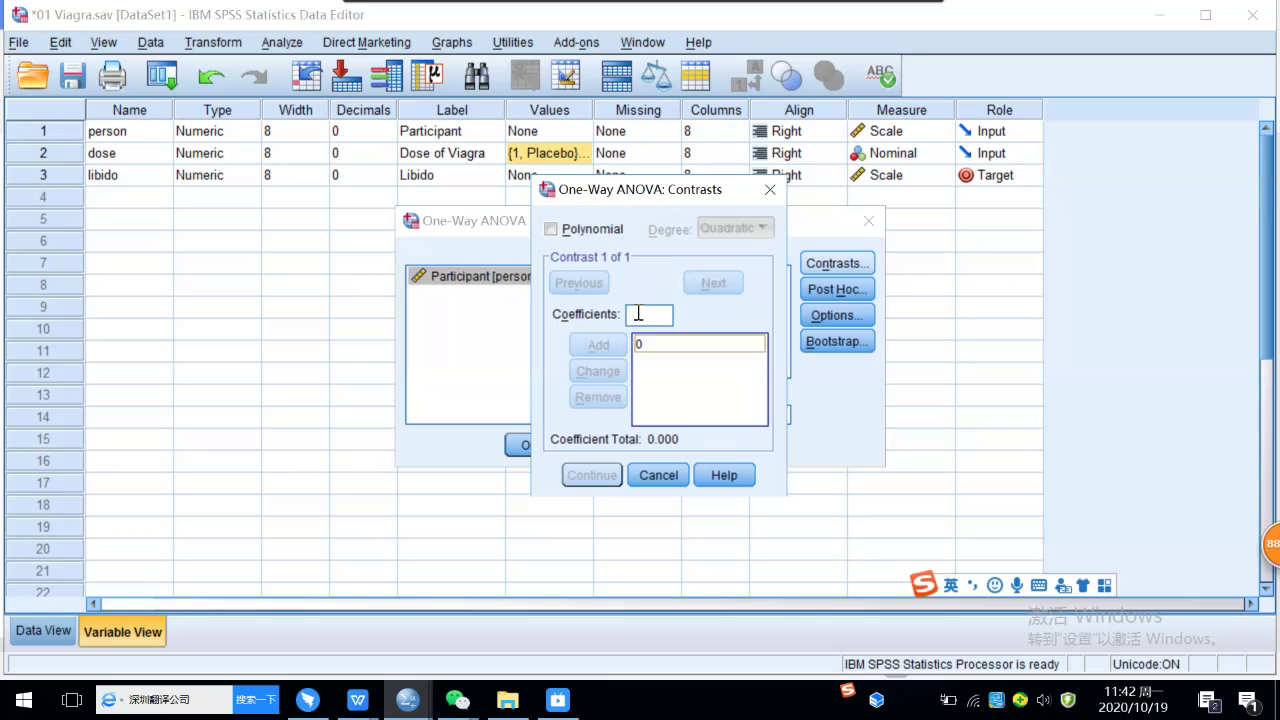
left_click(637, 315)
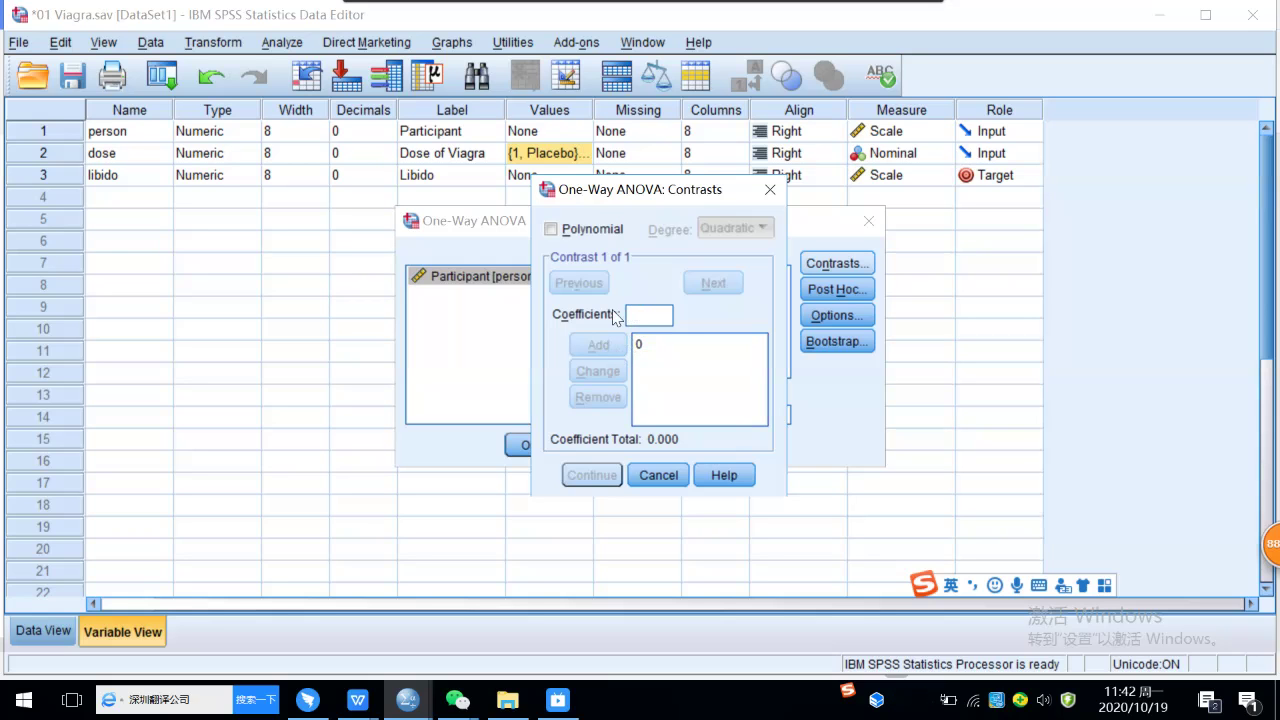
type("1")
left_click(610, 346)
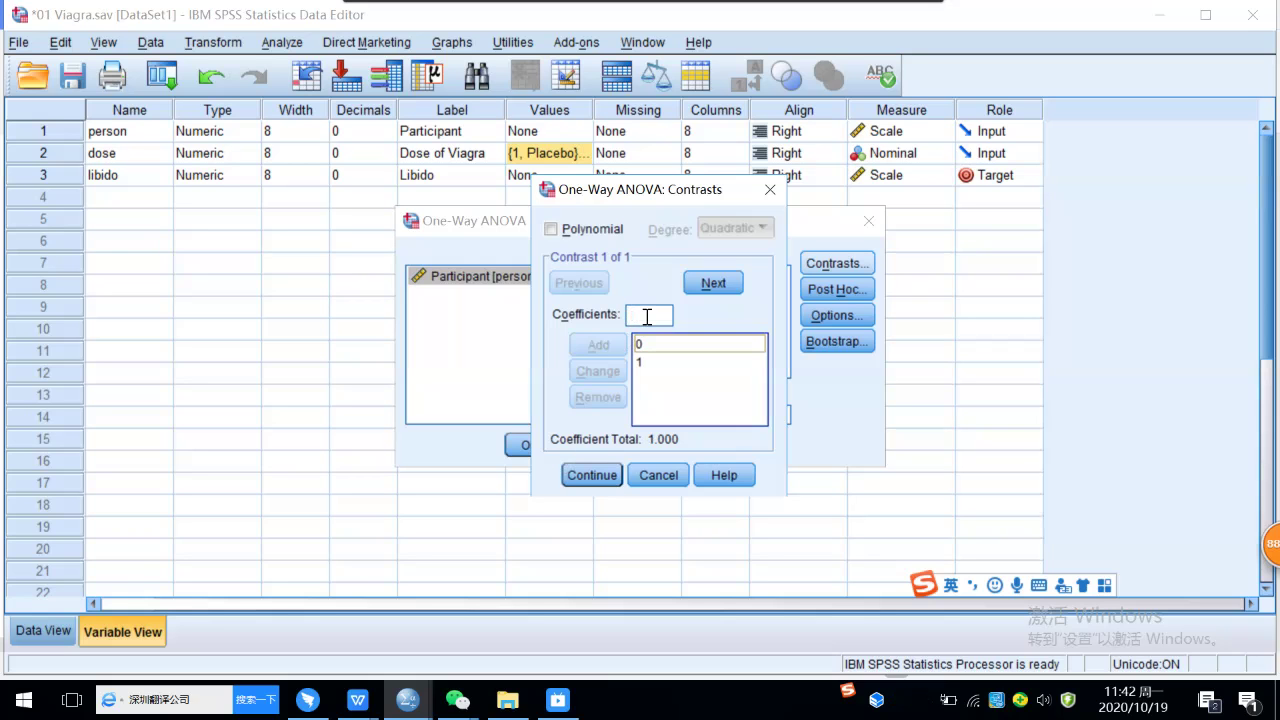
left_click(647, 317)
type("-")
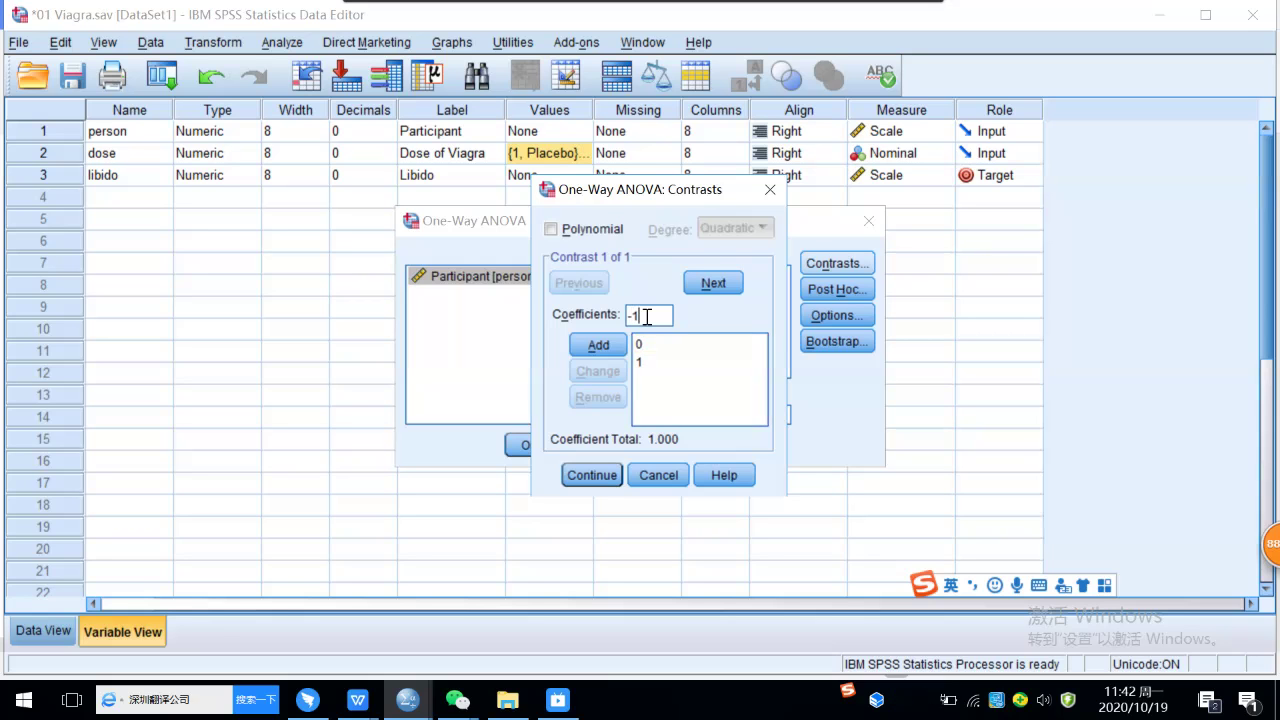
type("1")
left_click(613, 342)
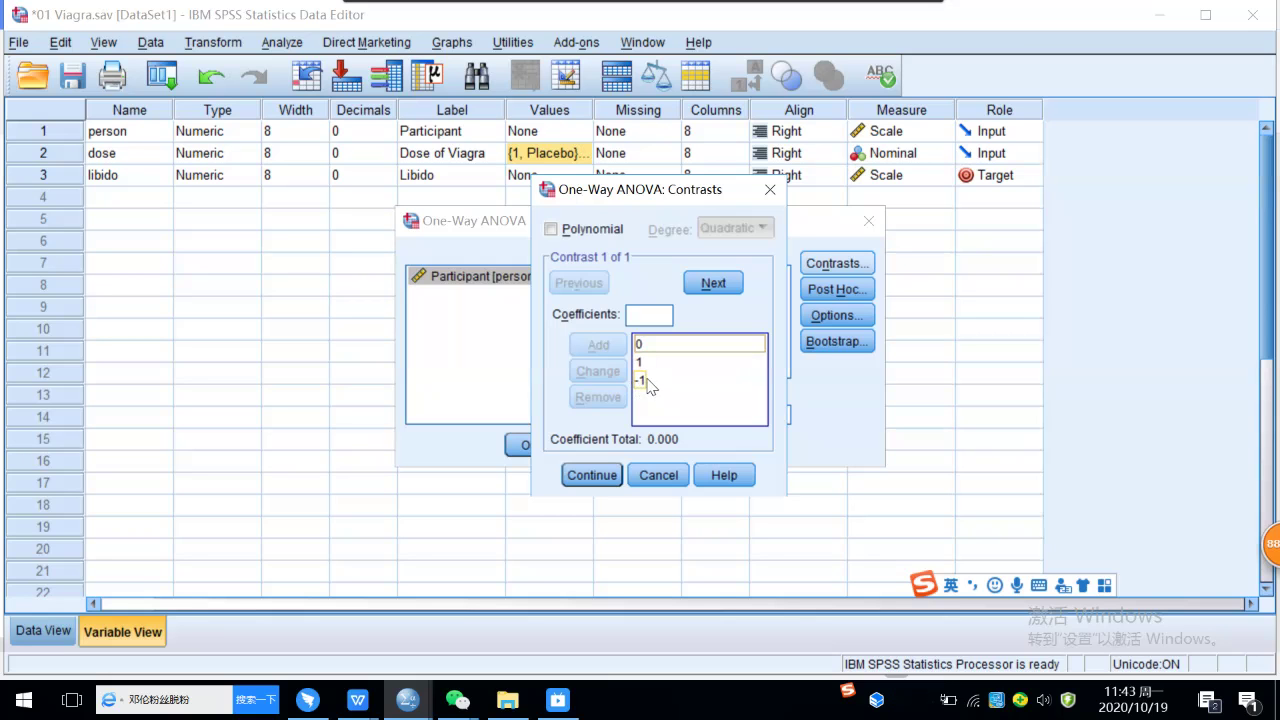
left_click(605, 480)
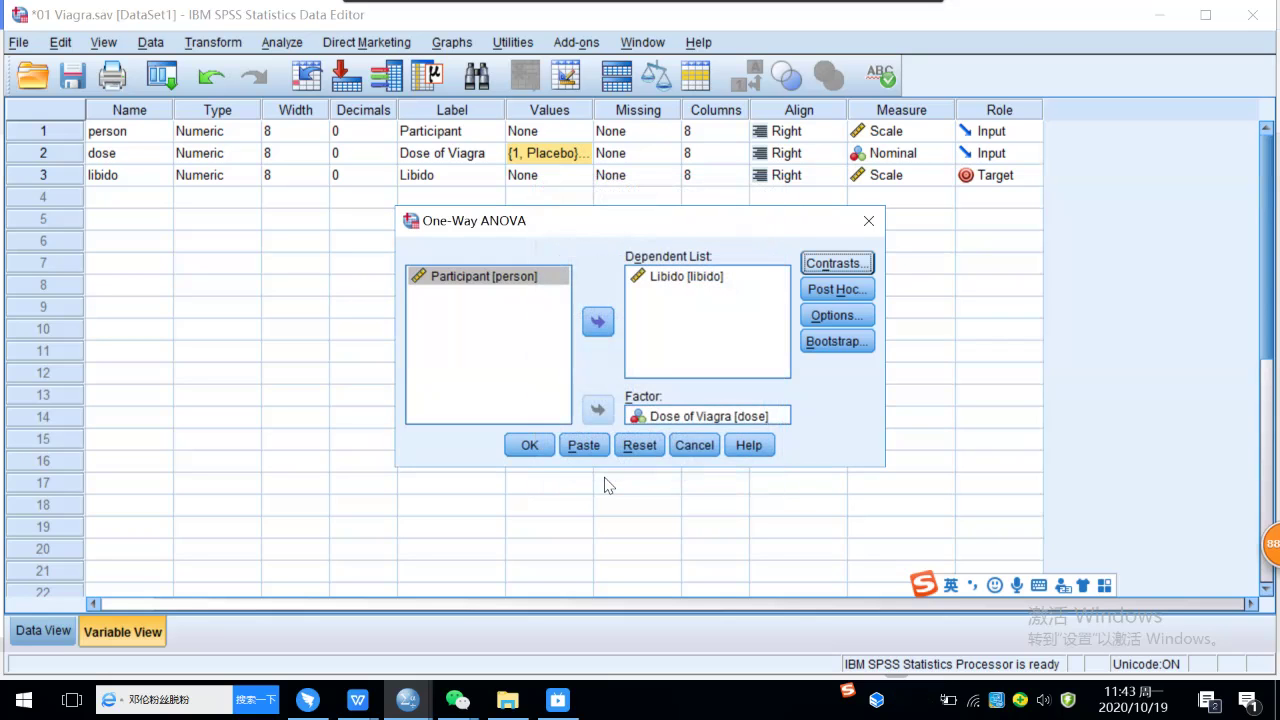
Run the one-way ANOVA with the low-versus-high-dose contrast and examine the Contrast Coefficients and Contrast Tests tables
left_click(530, 446)
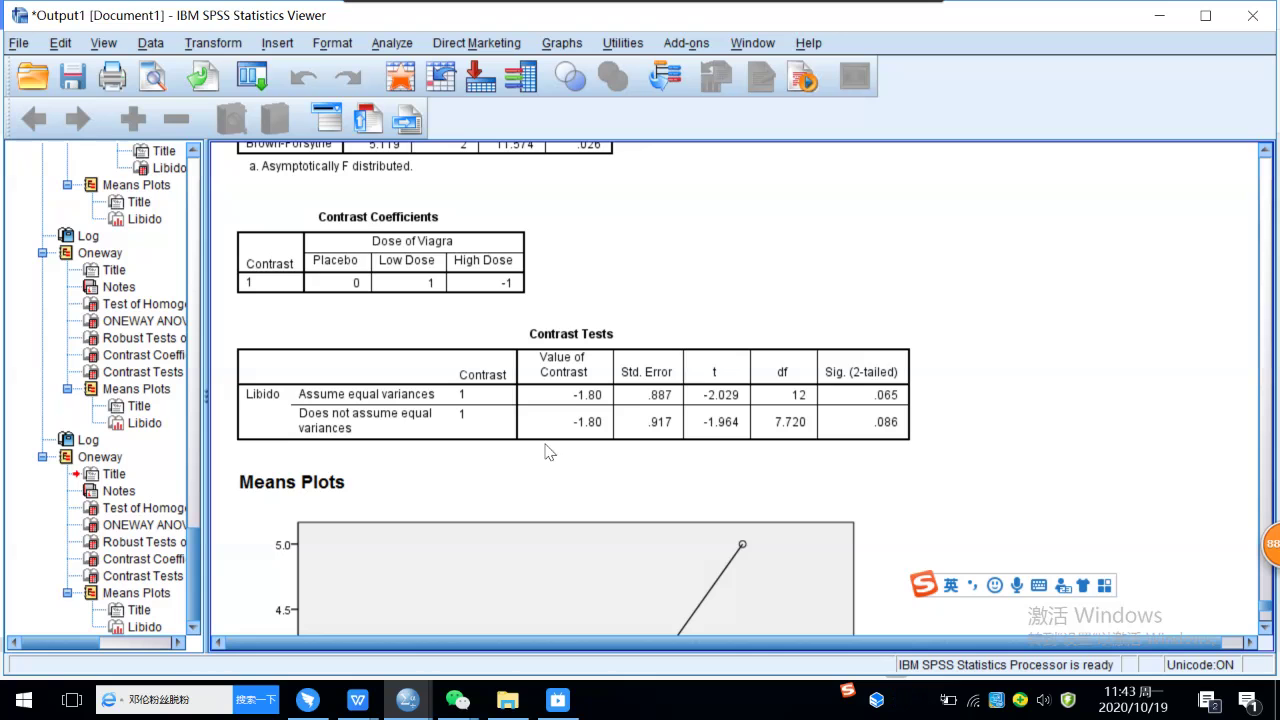
scroll(586, 391, "down", 1)
scroll(588, 394, "up", 1)
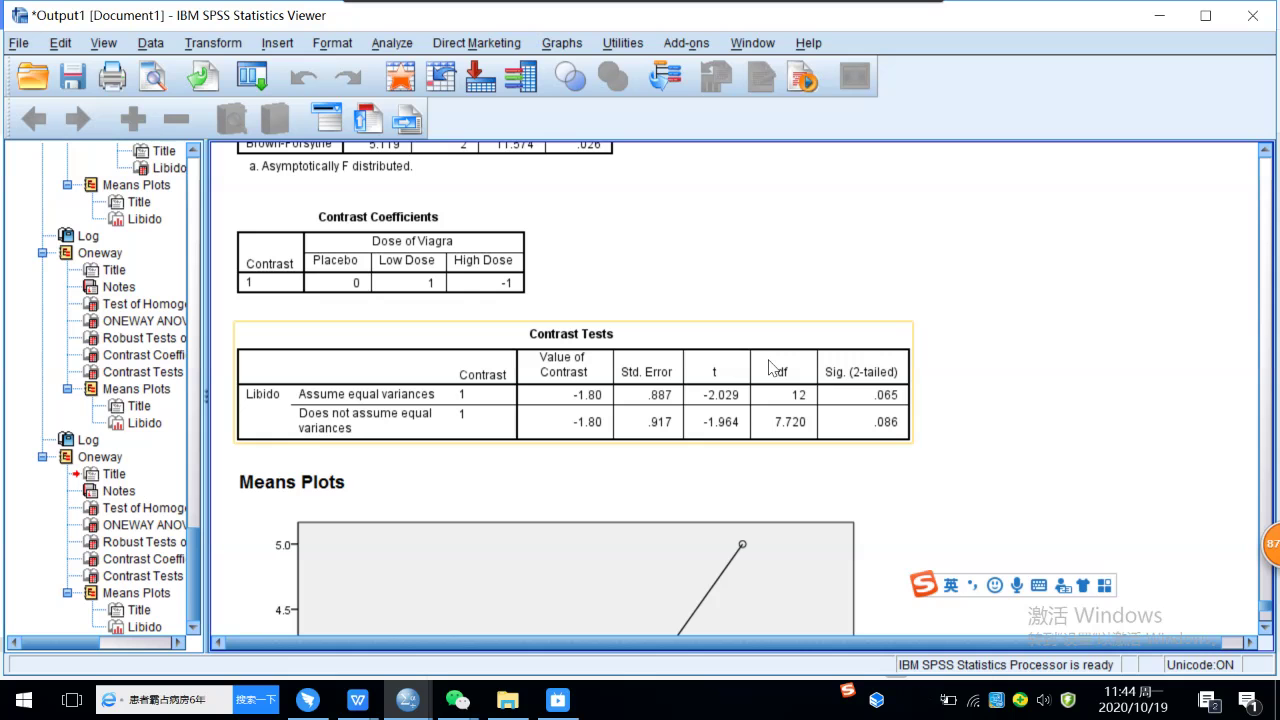
left_click(500, 457)
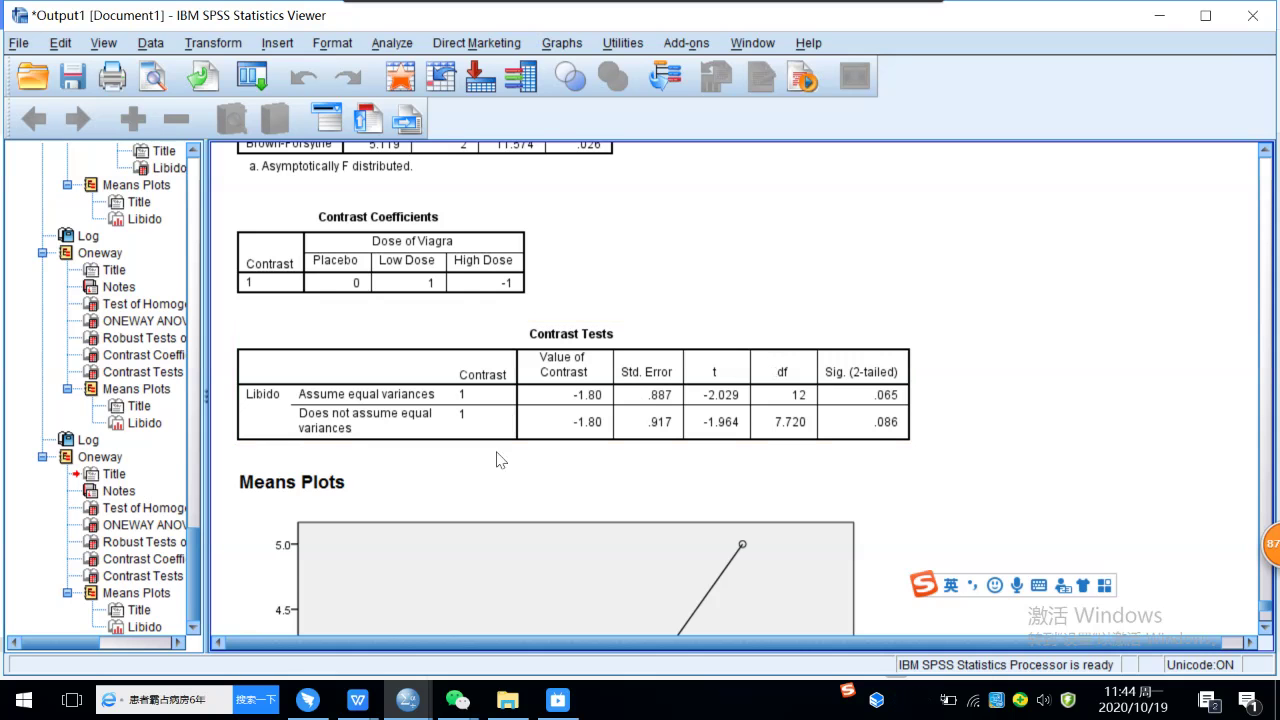
Switch to the lecture 3&4 document in WPS and read the contrast 2 interpretation and the Conclusion paragraph on the planned contrasts
mouse_move(365, 705)
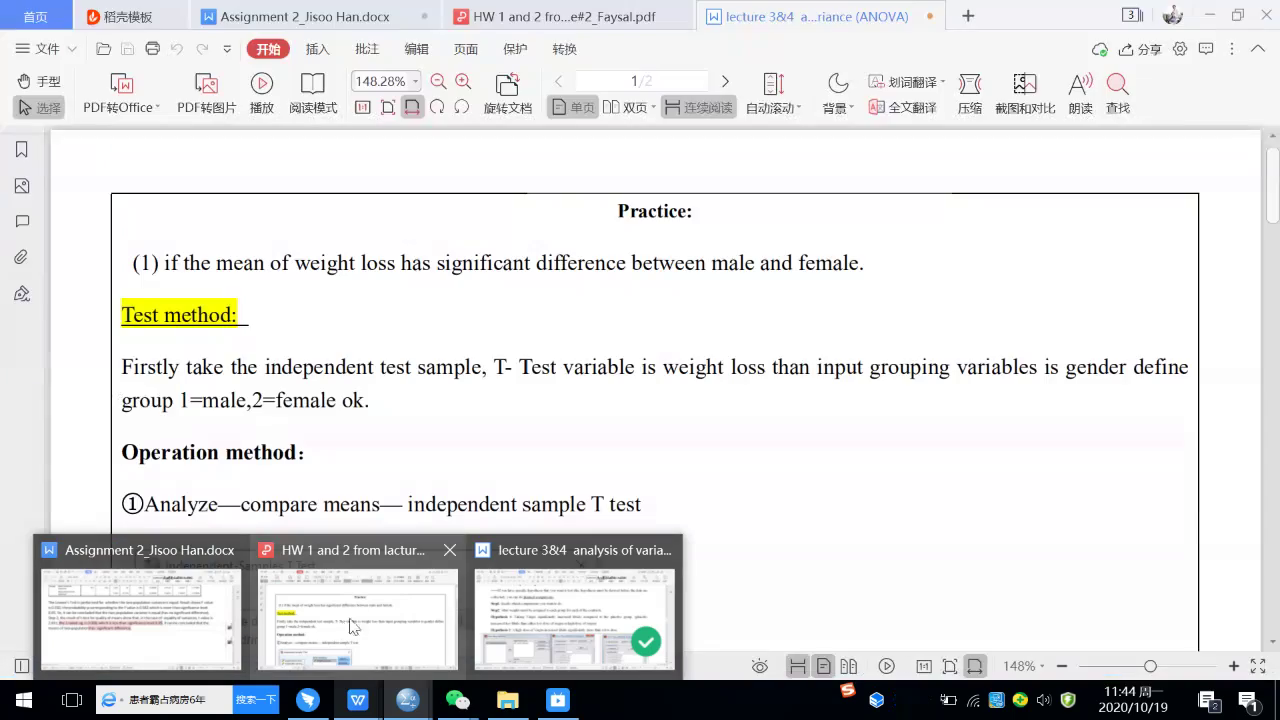
mouse_move(520, 617)
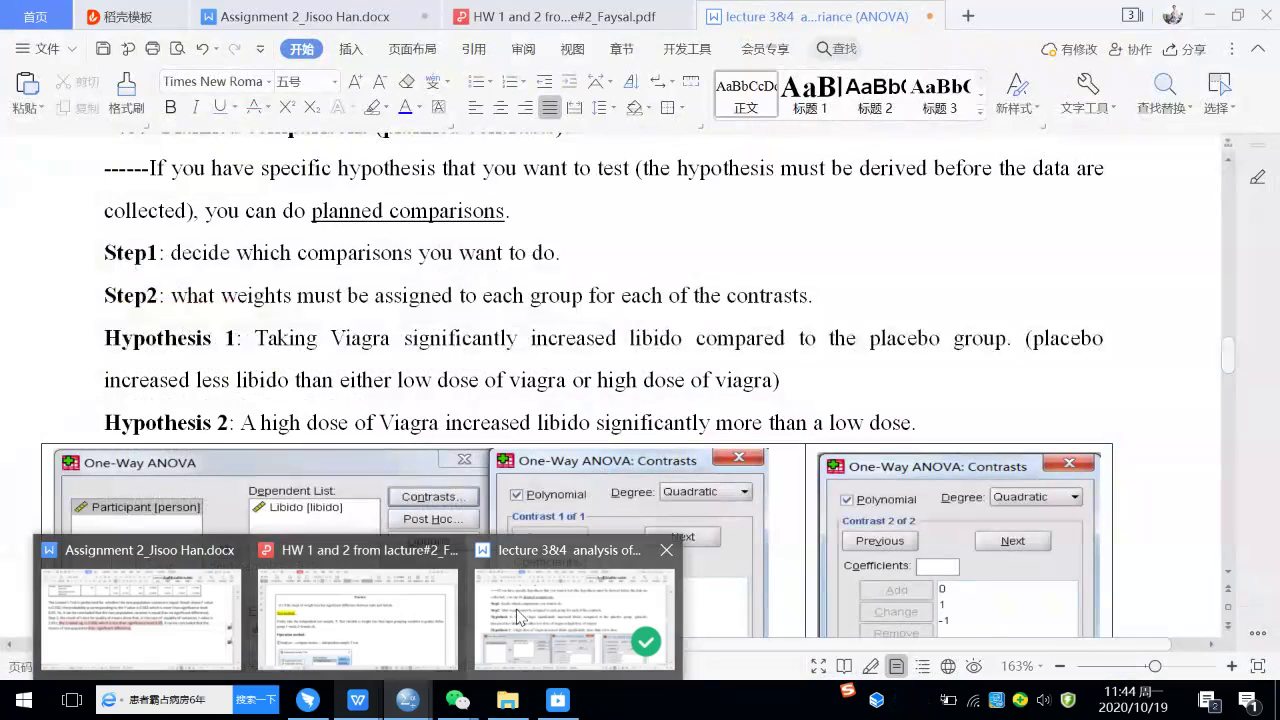
left_click(903, 423)
scroll(822, 382, "down", 3)
scroll(822, 382, "down", 10)
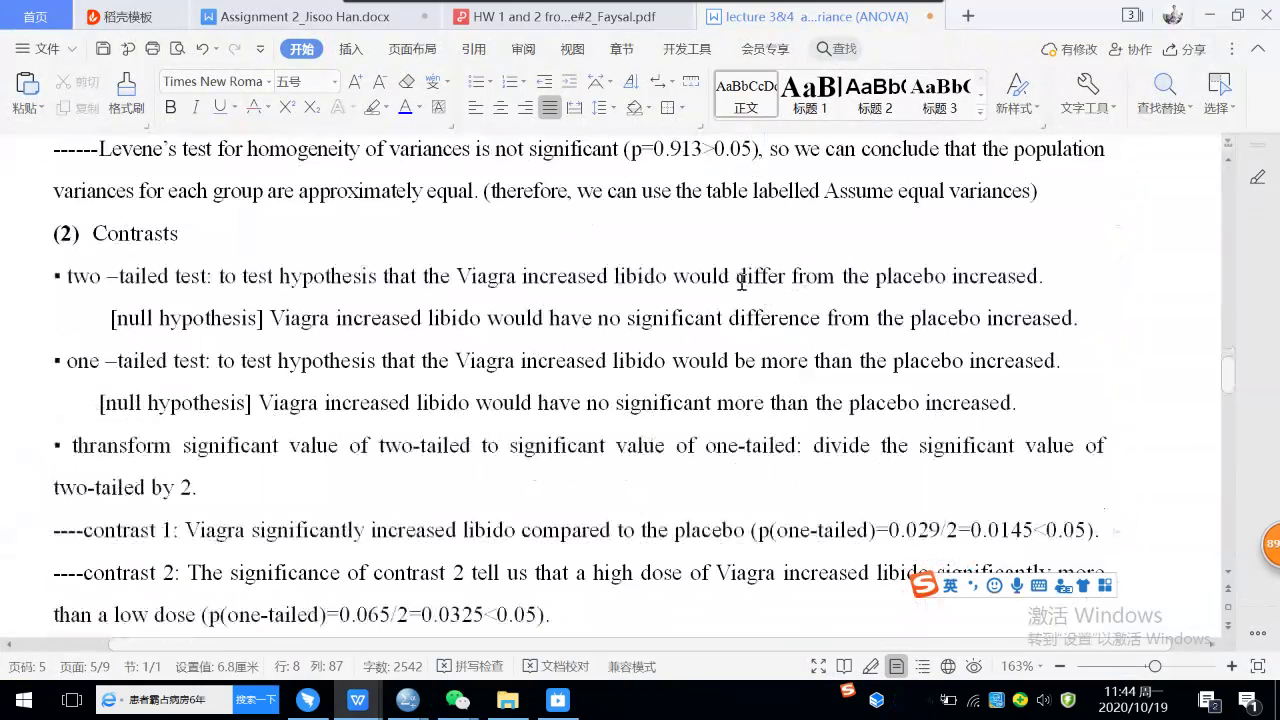
scroll(737, 277, "down", 5)
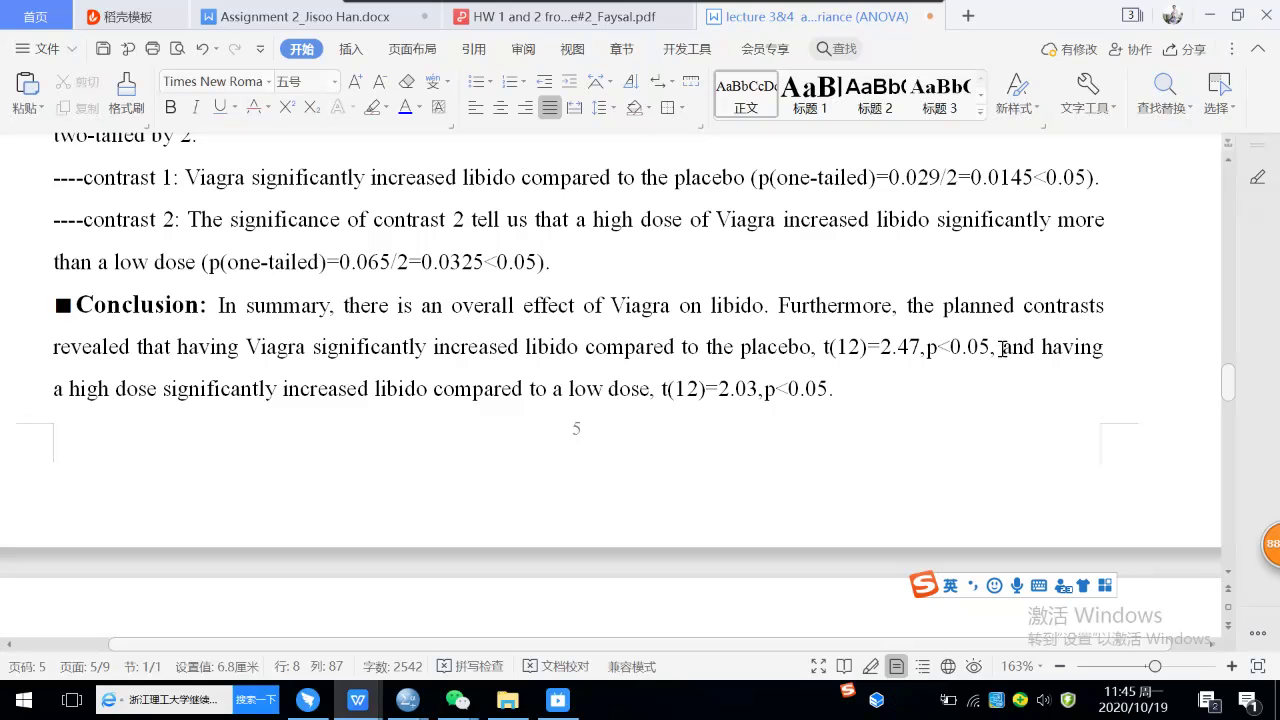
left_click(947, 404)
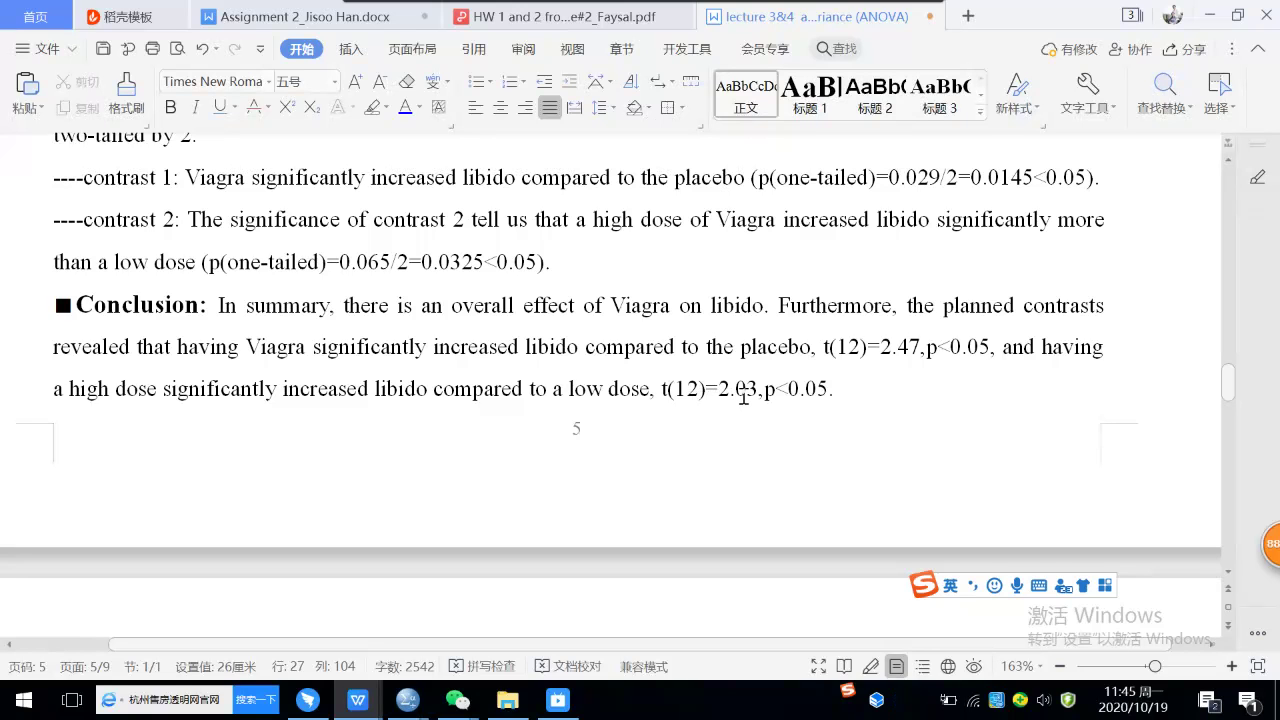
left_click(848, 390)
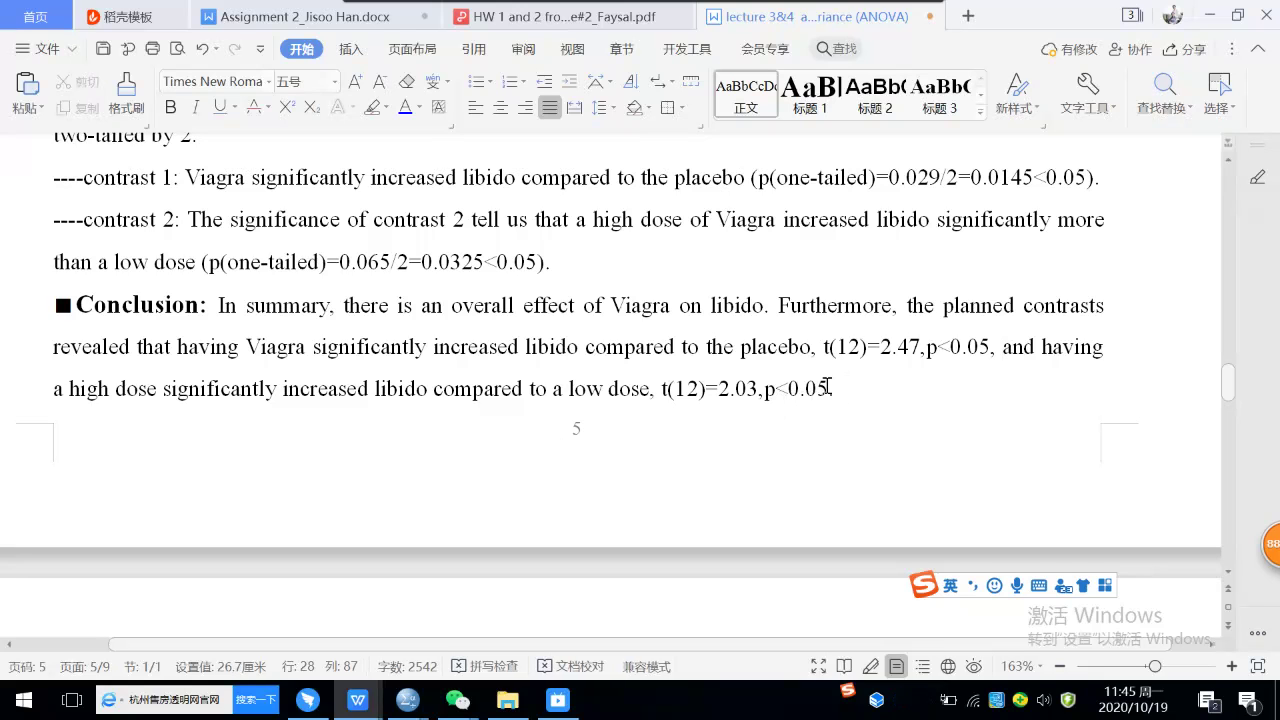
Go to Practice 1 on the next page and read its questions about the fashion brand's sales volume
scroll(814, 380, "down", 2)
scroll(814, 380, "down", 3)
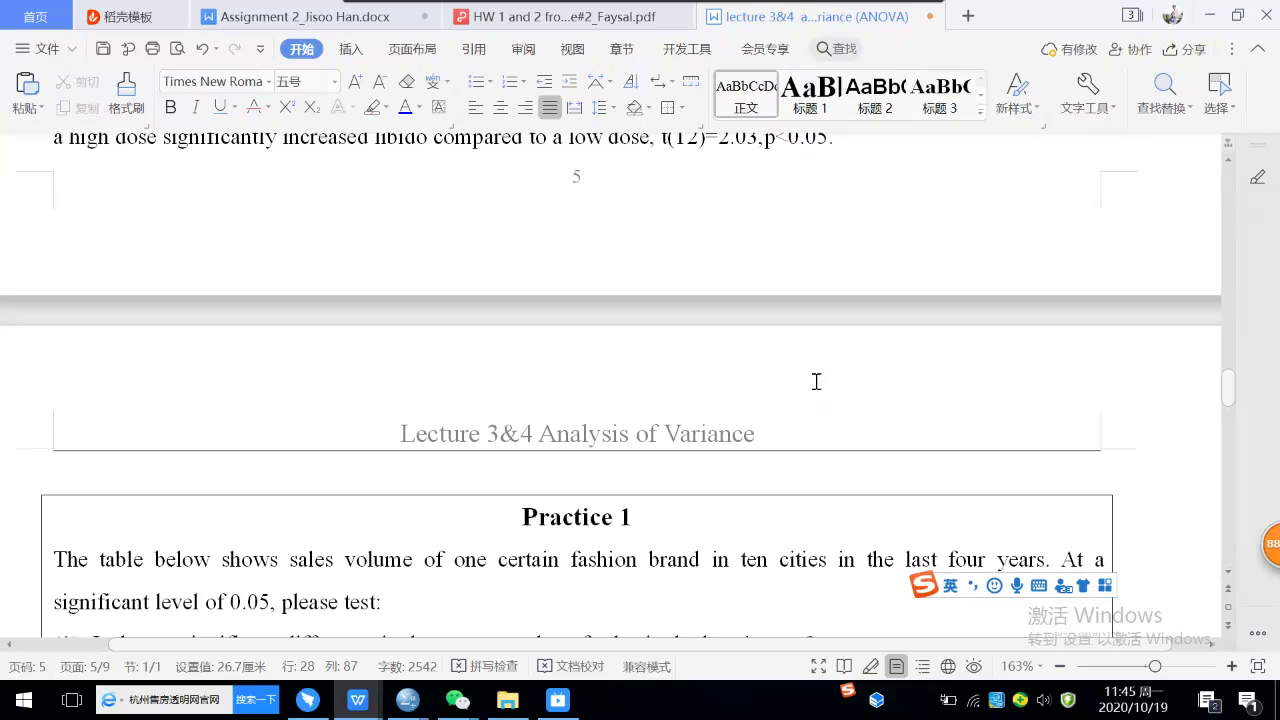
scroll(808, 377, "up", 1)
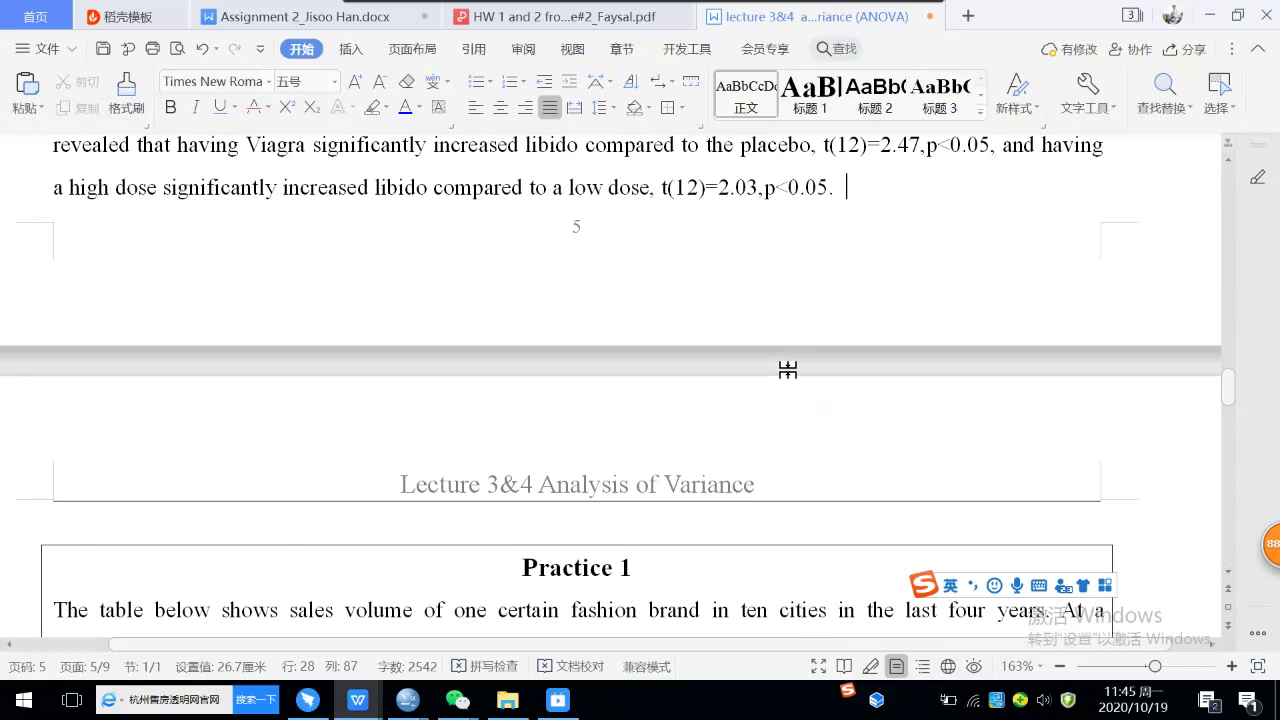
double_click(781, 367)
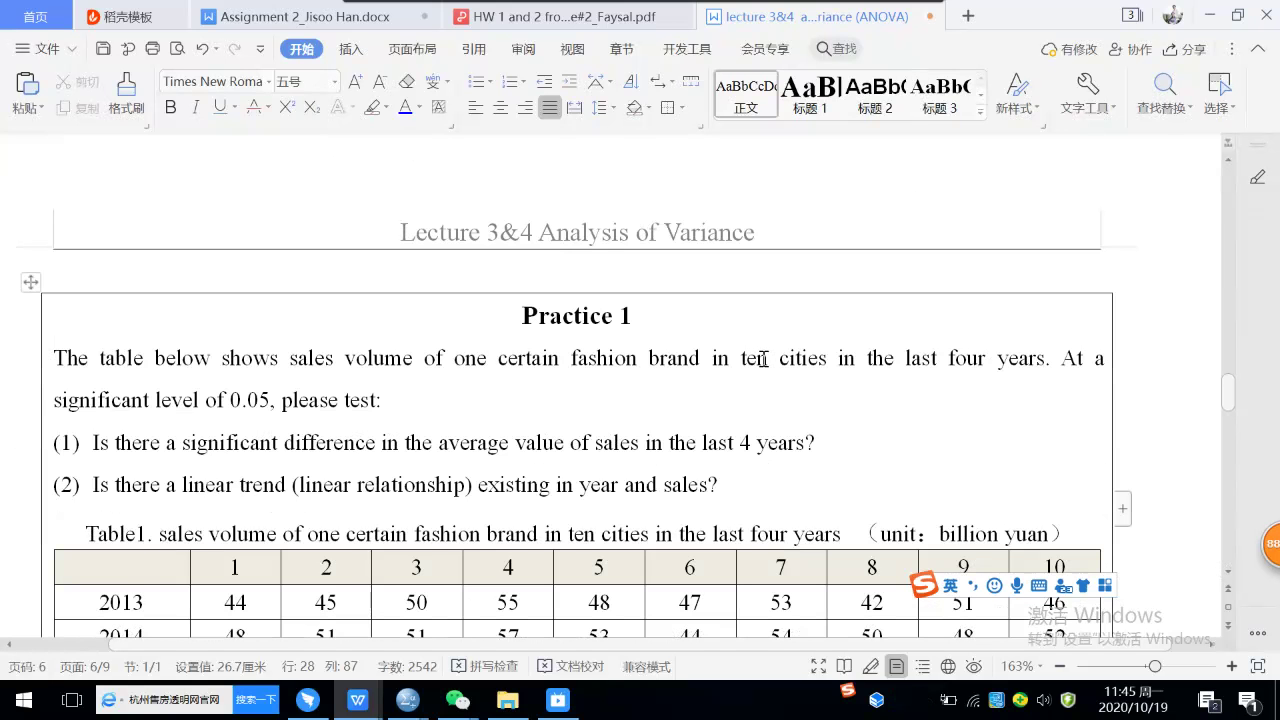